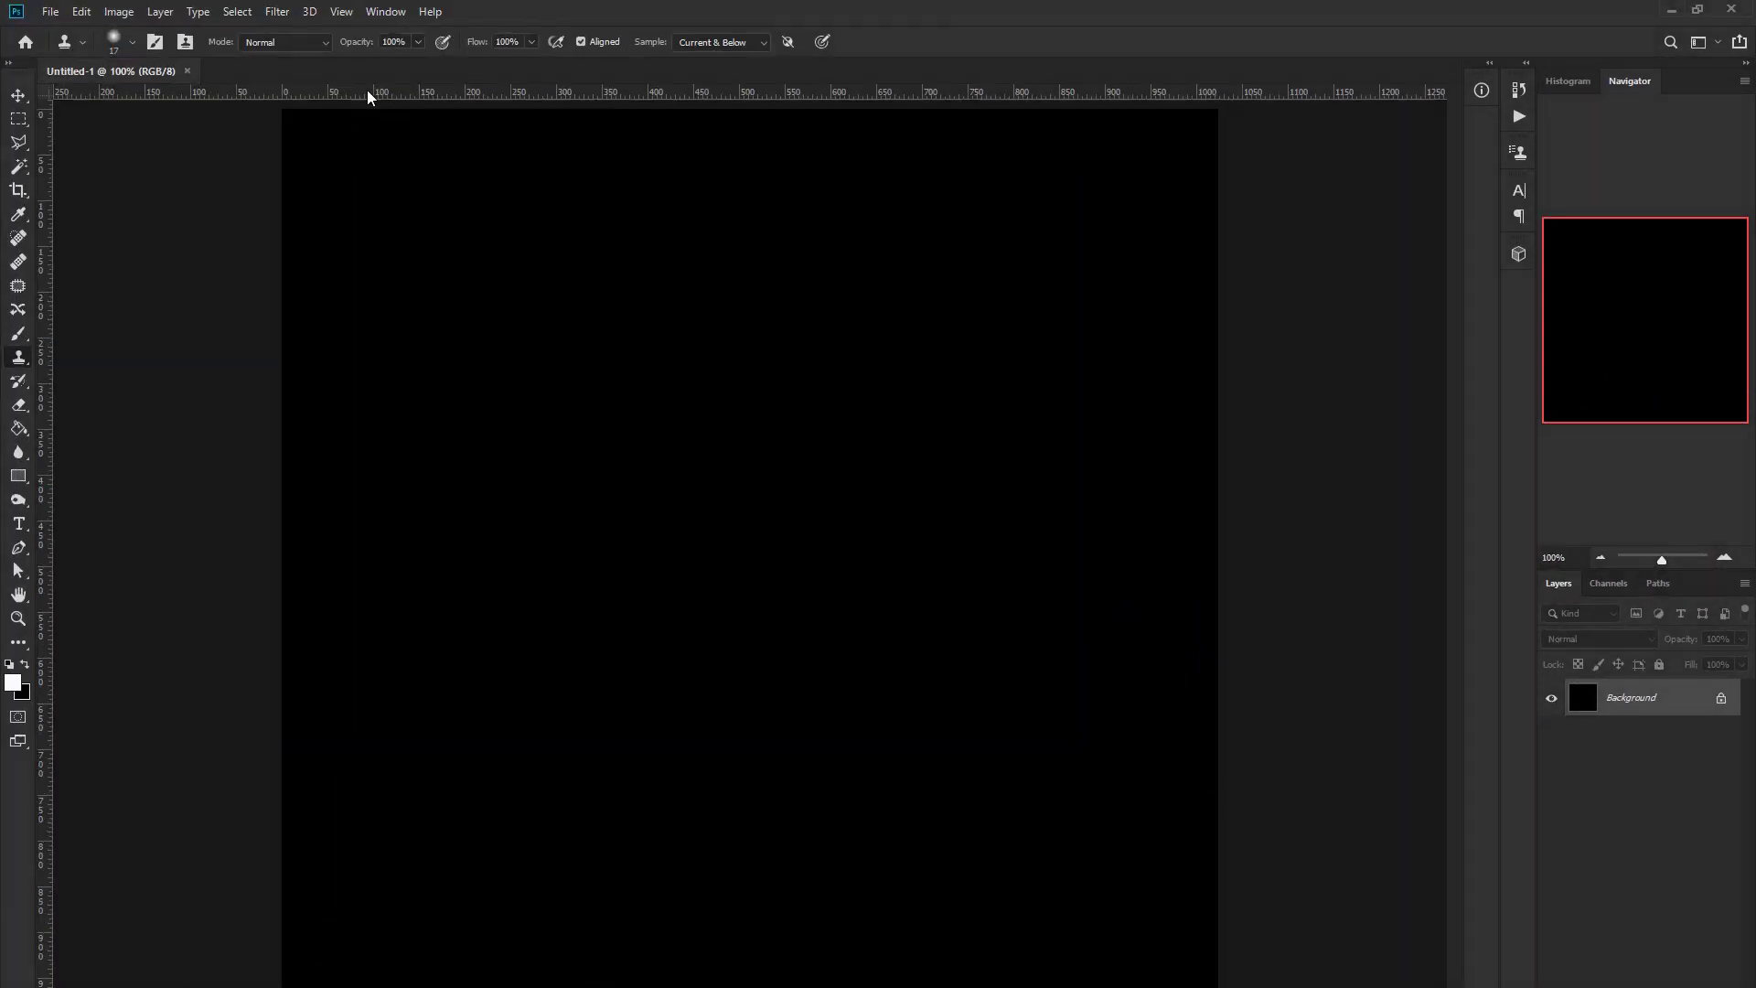
Add a horizontal guide at 512 px
right_click(407, 96)
left_click(341, 11)
left_click(402, 515)
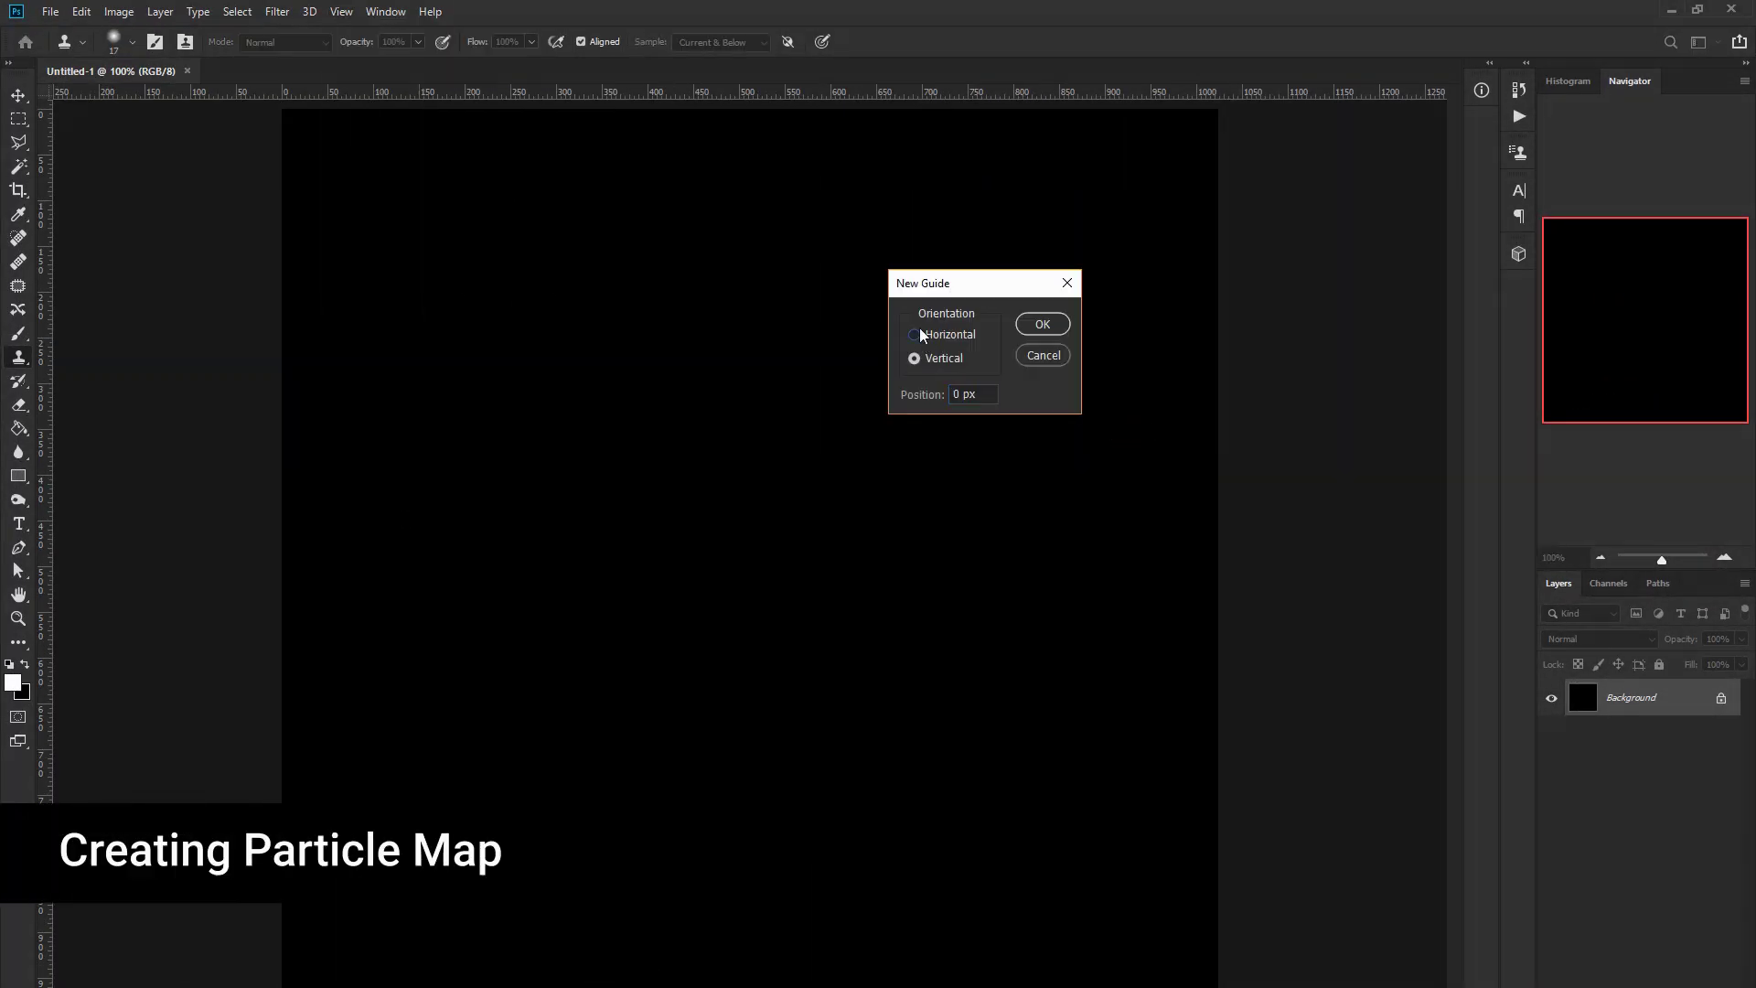
type("512")
left_click(1038, 325)
Add vertical guides at 250, 500 and 750 px
left_click(341, 11)
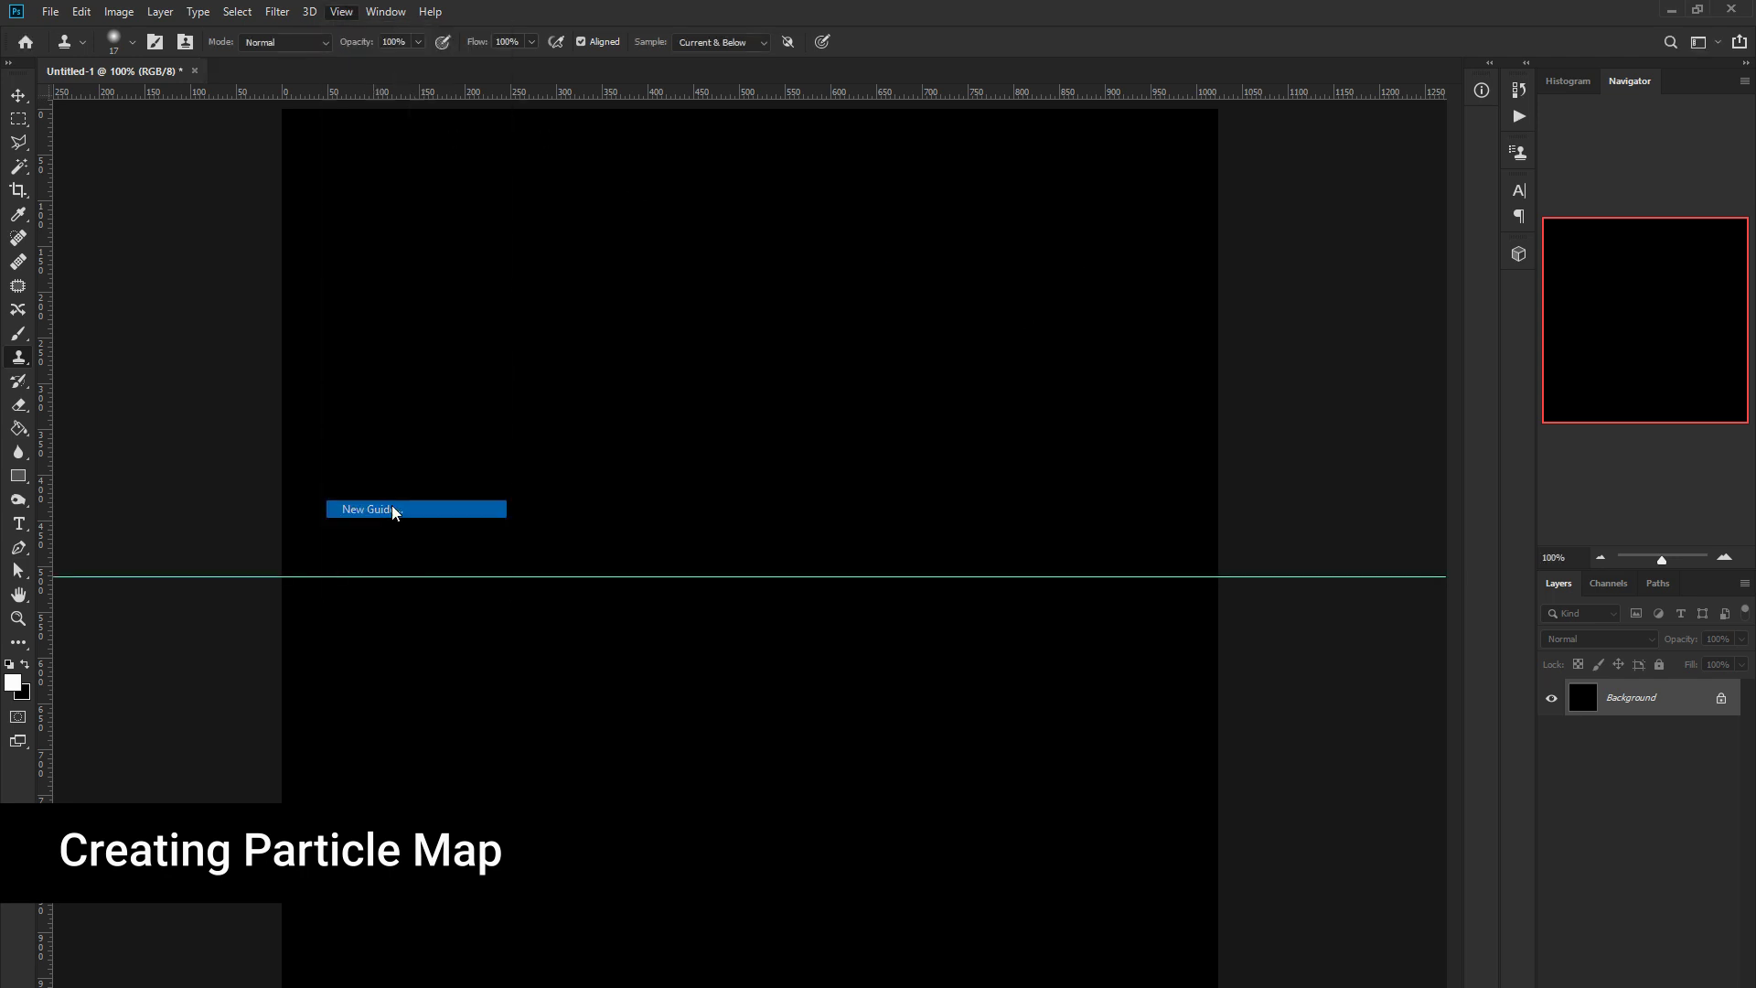
left_click(391, 509)
type("250")
key("Return")
left_click(341, 11)
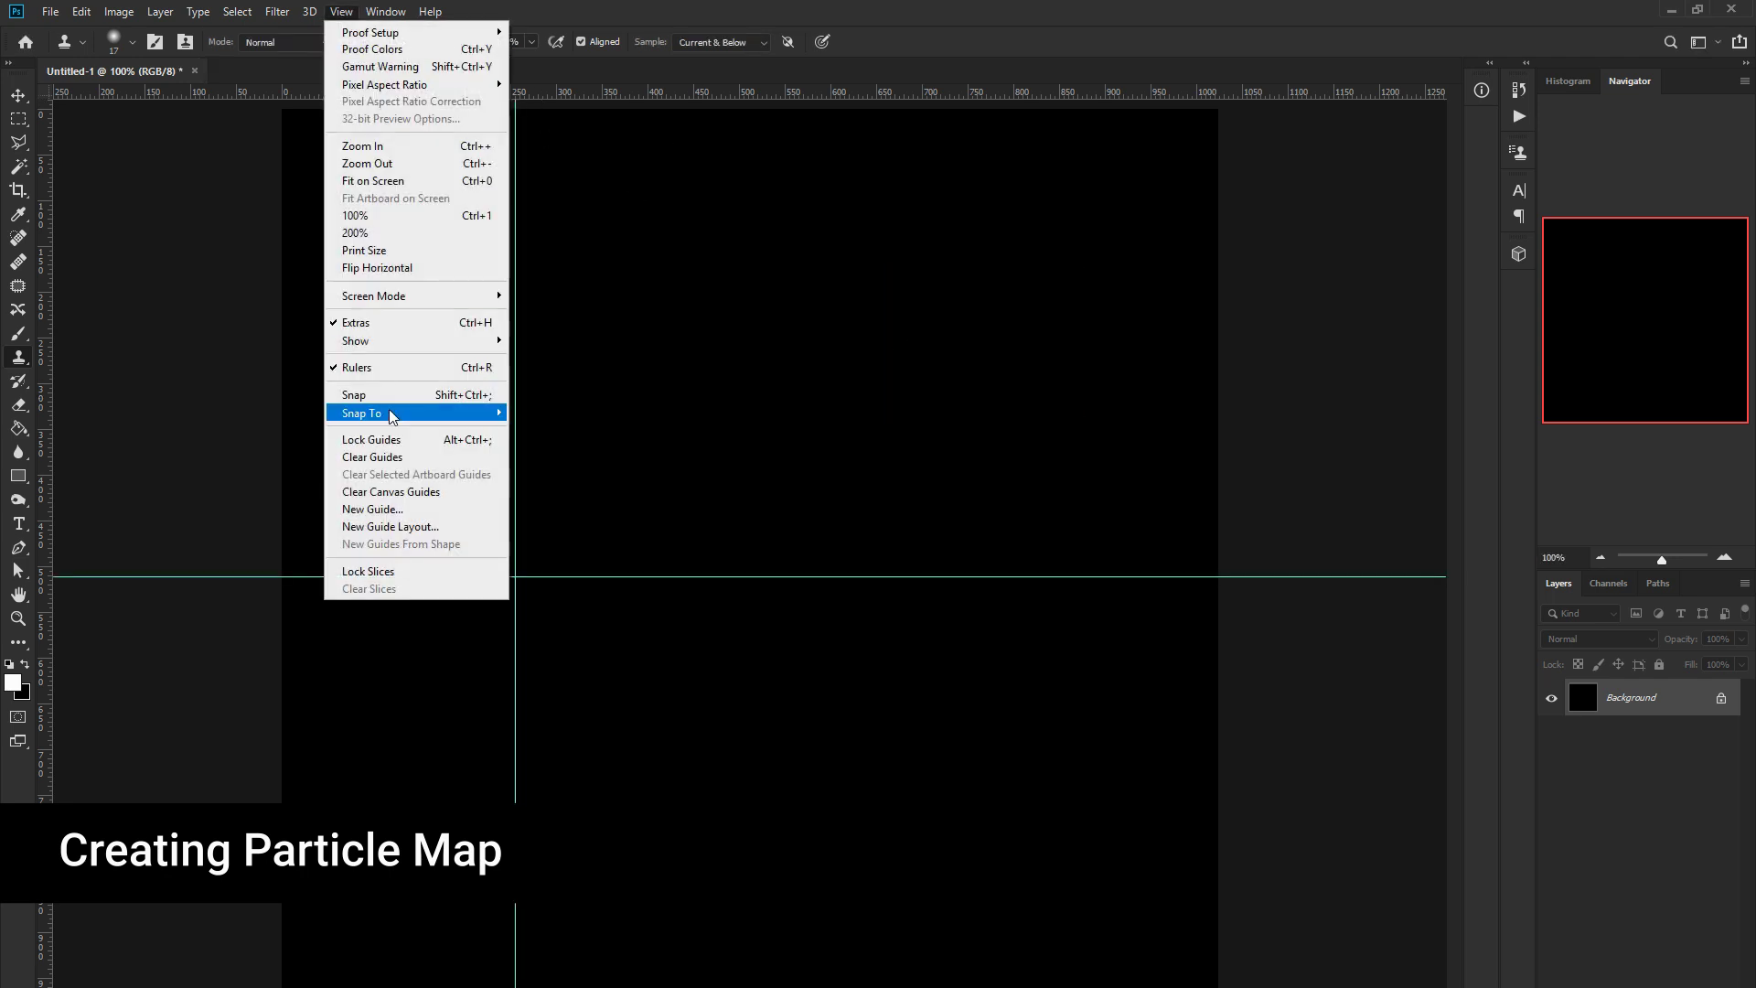
left_click(398, 512)
type("500")
key("Return")
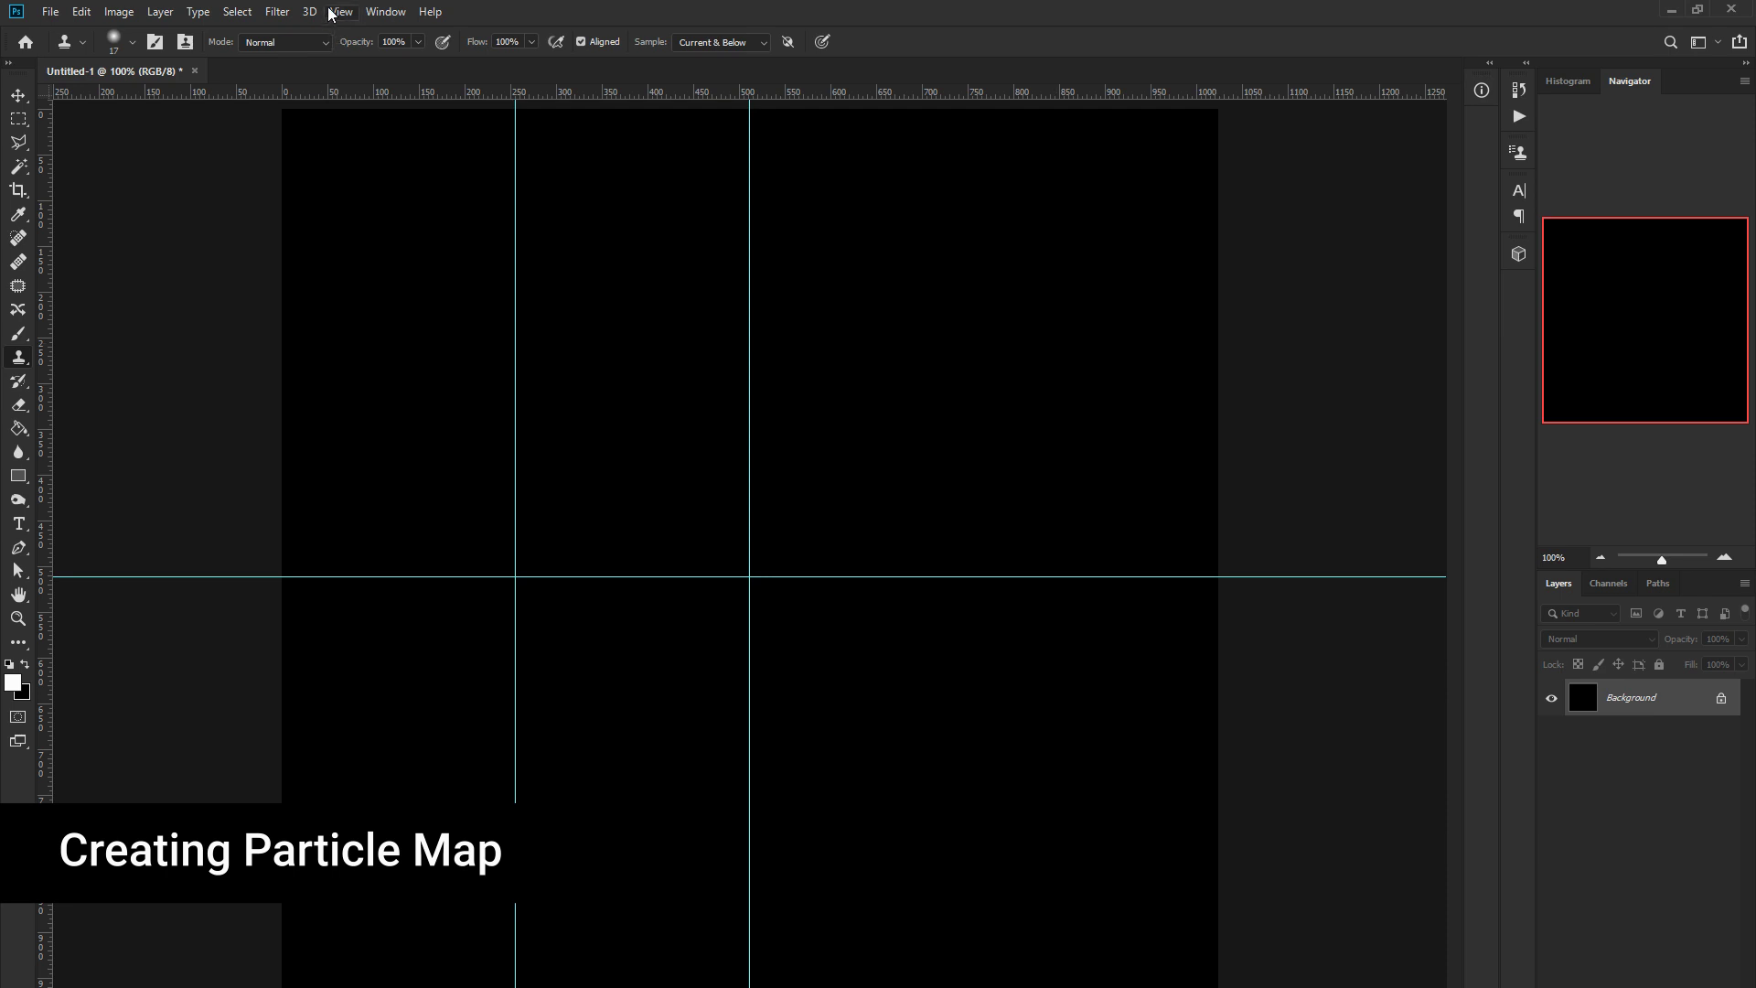
left_click(331, 12)
left_click(394, 510)
type("750")
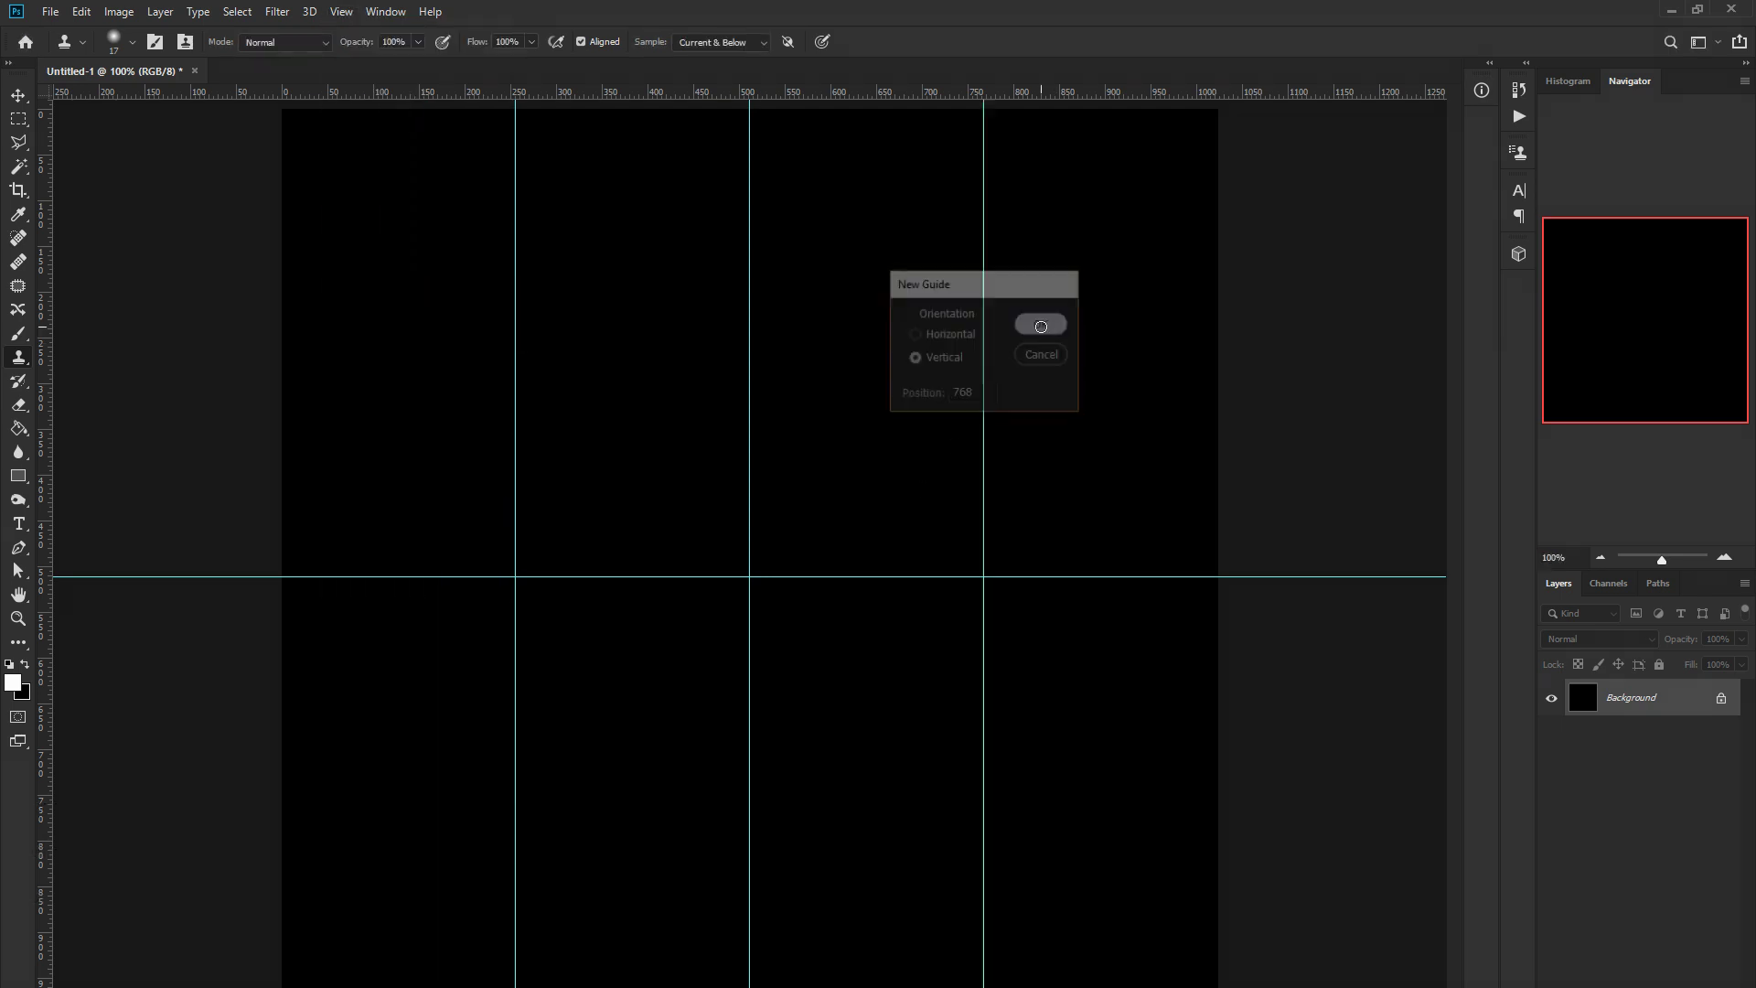
key("Return")
Add a new empty layer and switch to the rectangular marquee for the first cell
key("ctrl+shift+alt+n")
key("m")
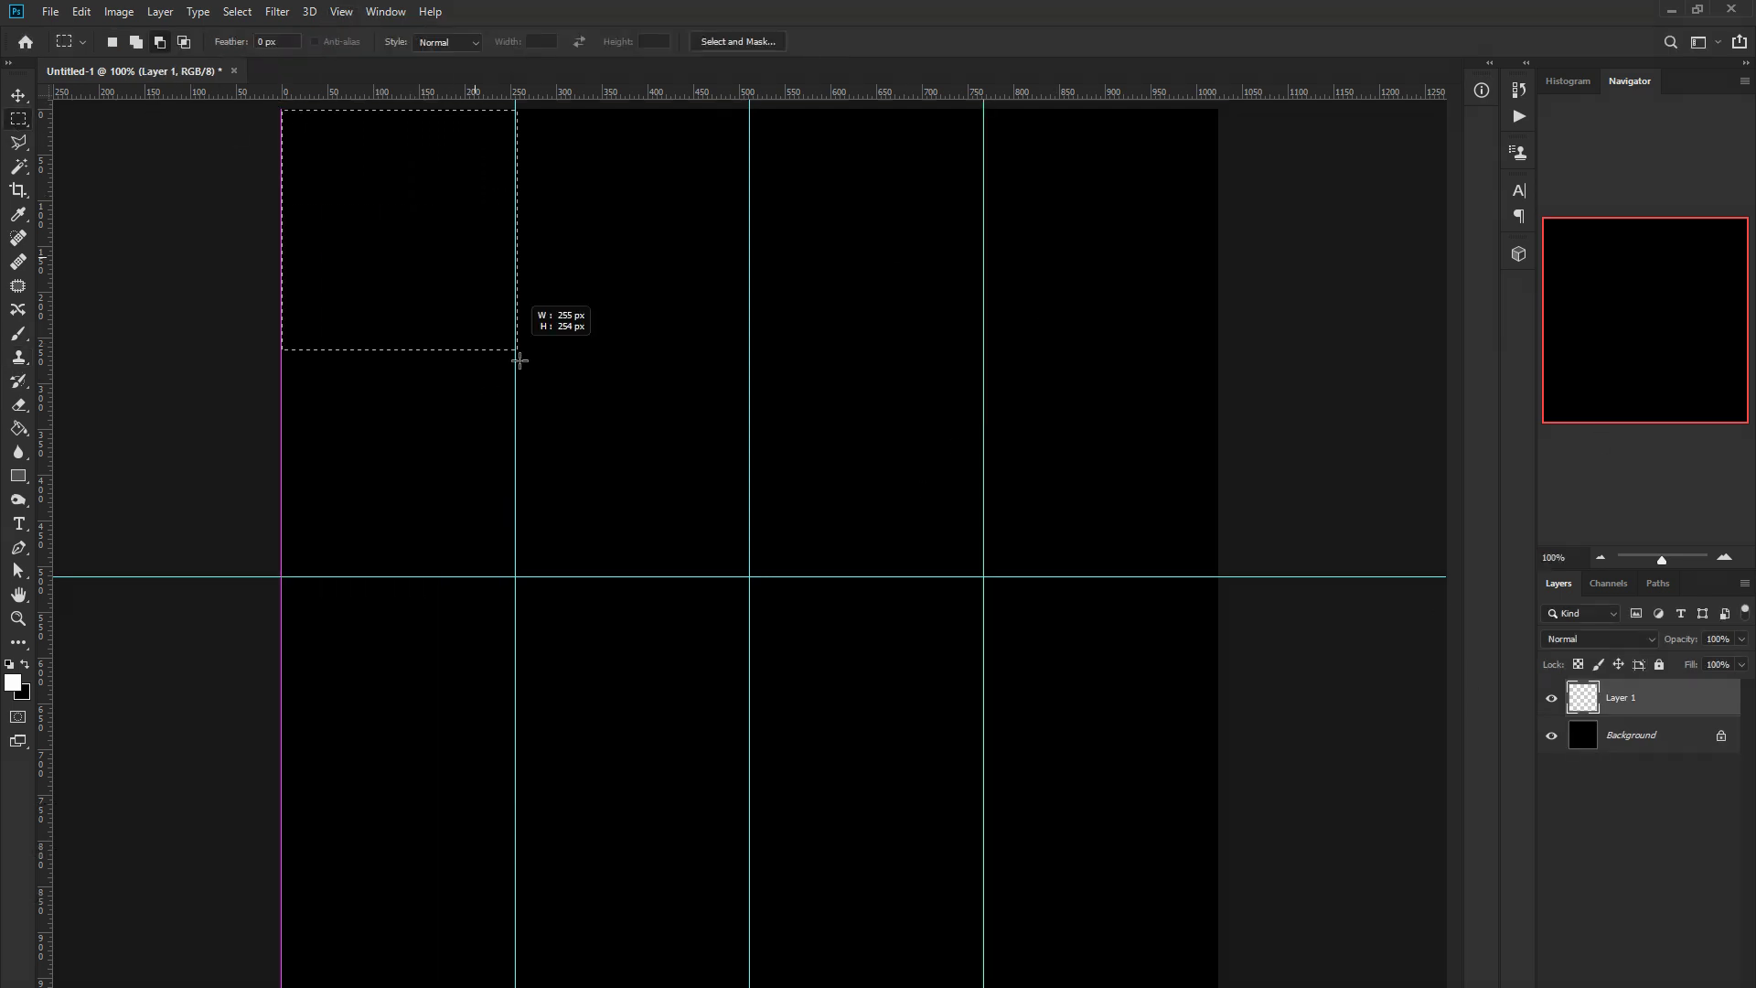
left_click(277, 11)
Launch Filter Forge on the cell and set the bolt's Offset X to 11
left_click(494, 396)
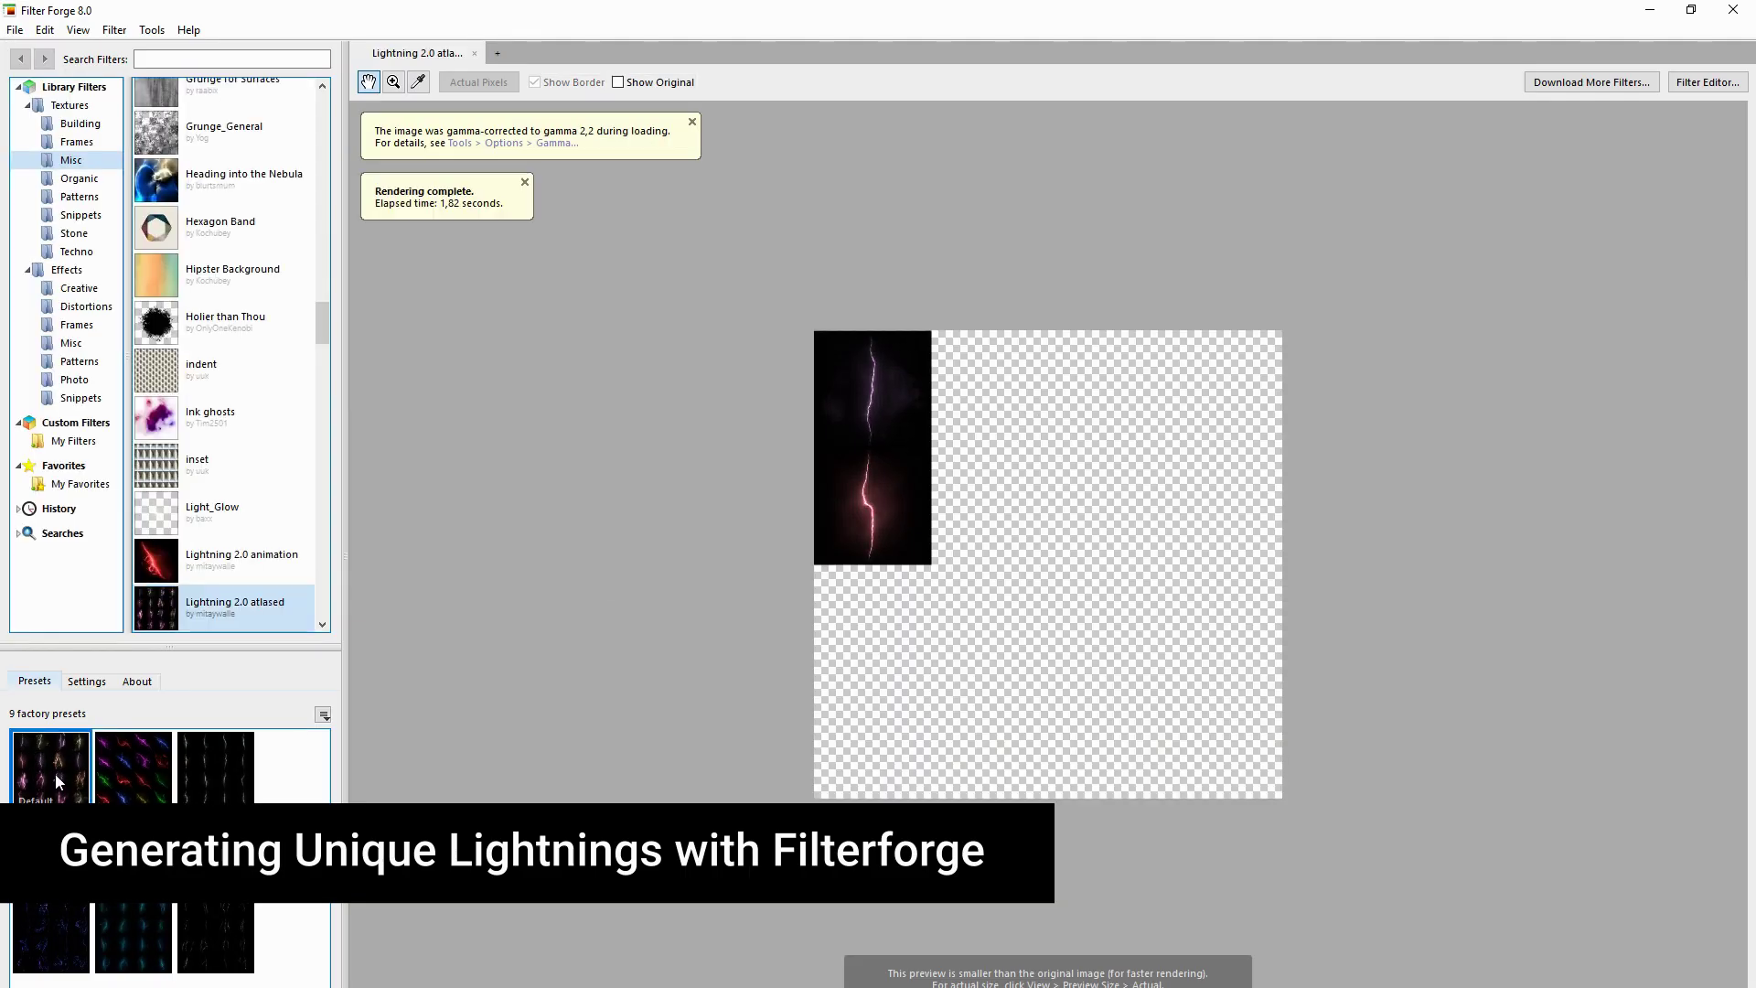
left_click(87, 681)
scroll(206, 922, "down", 3)
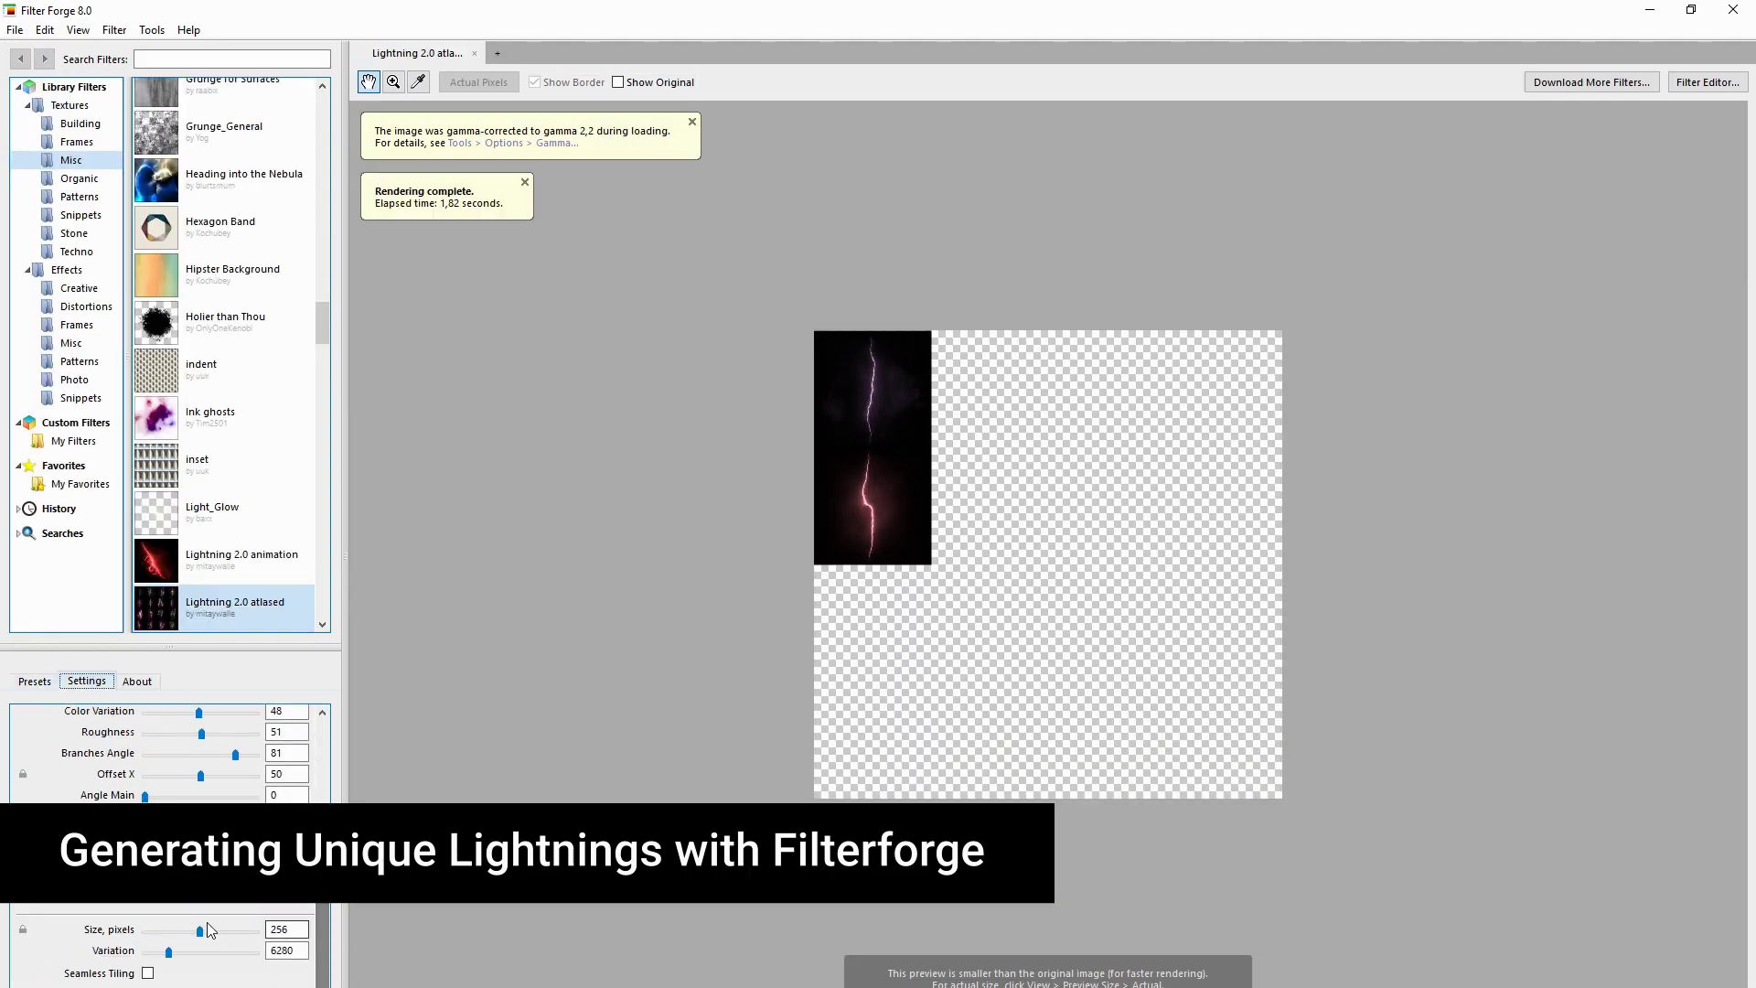
mouse_move(317, 937)
left_mouse_down()
mouse_move(344, 917)
mouse_move(226, 932)
left_mouse_up()
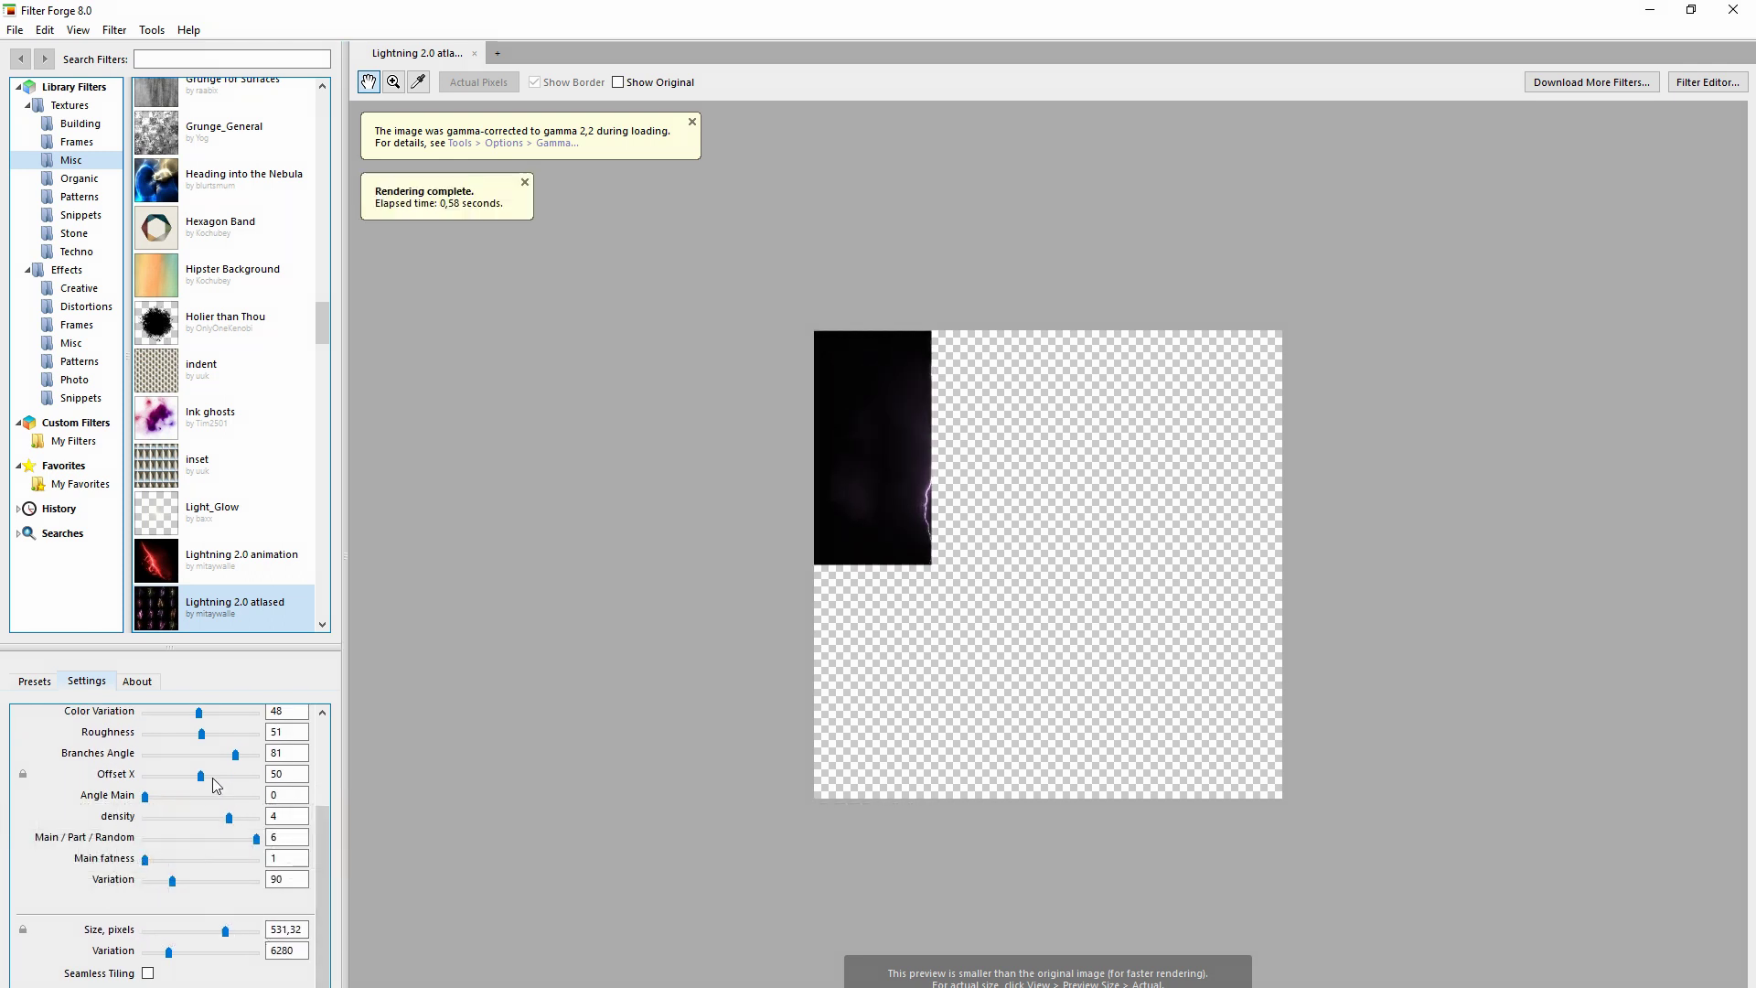
left_click_drag(200, 775, 158, 777)
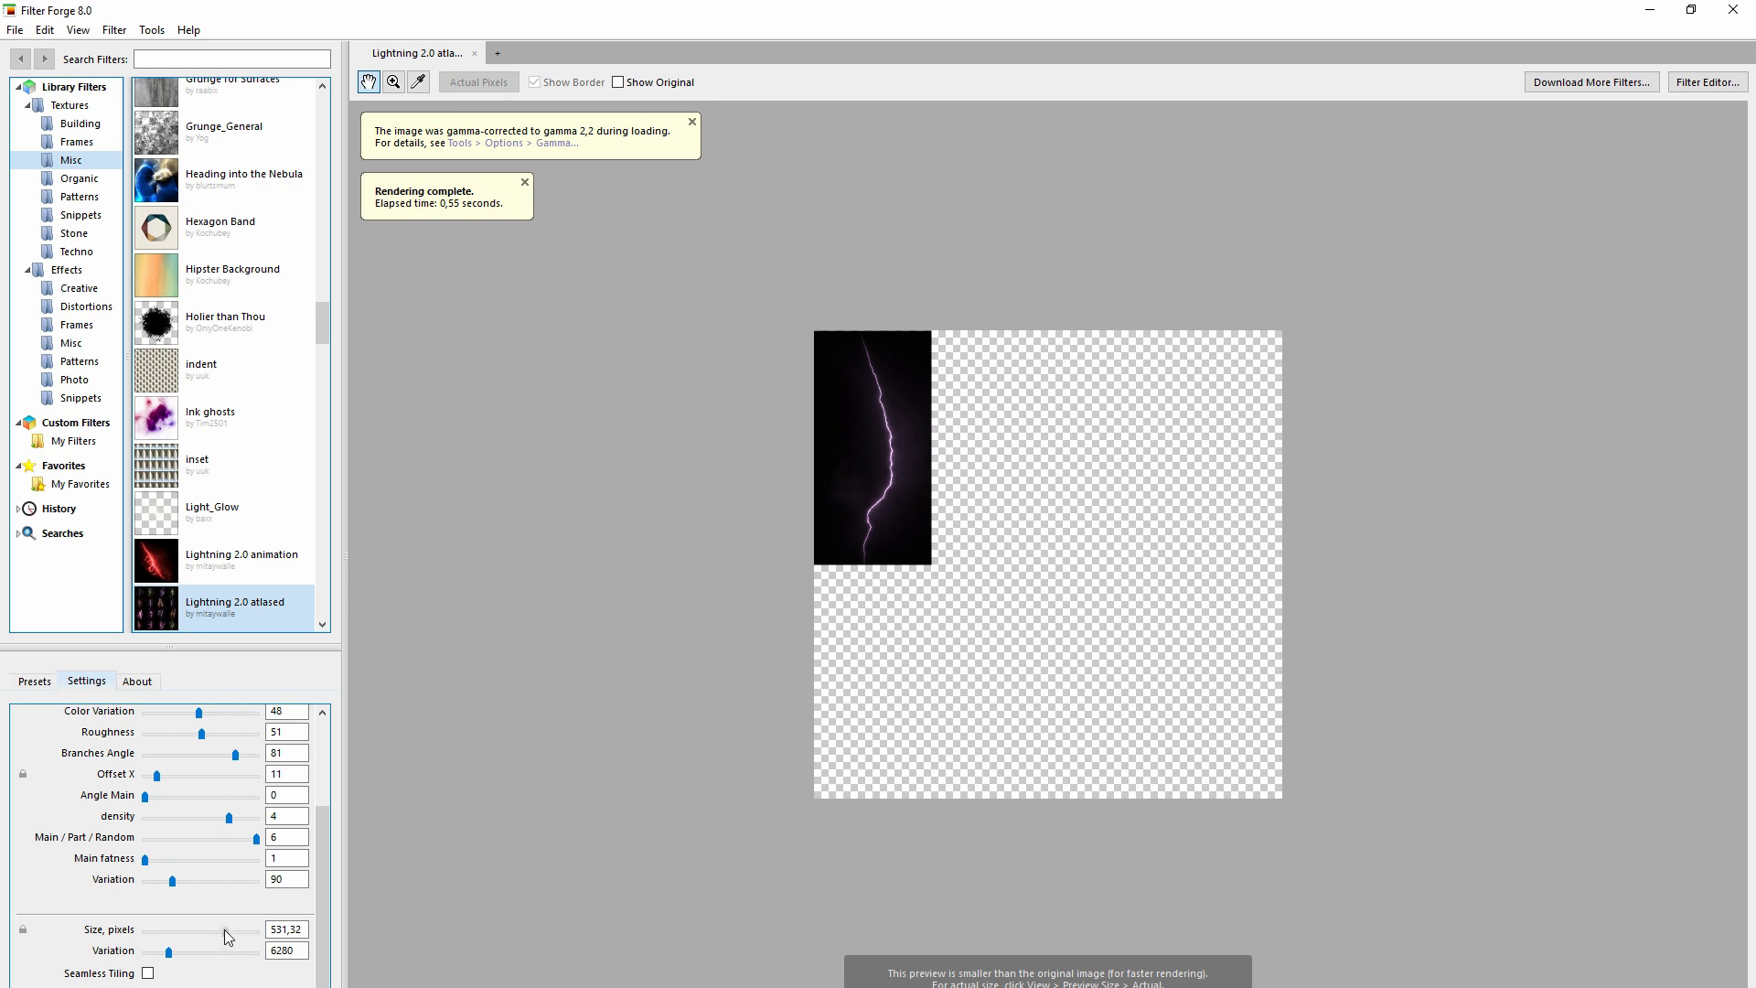
scroll(314, 726, "up", 3)
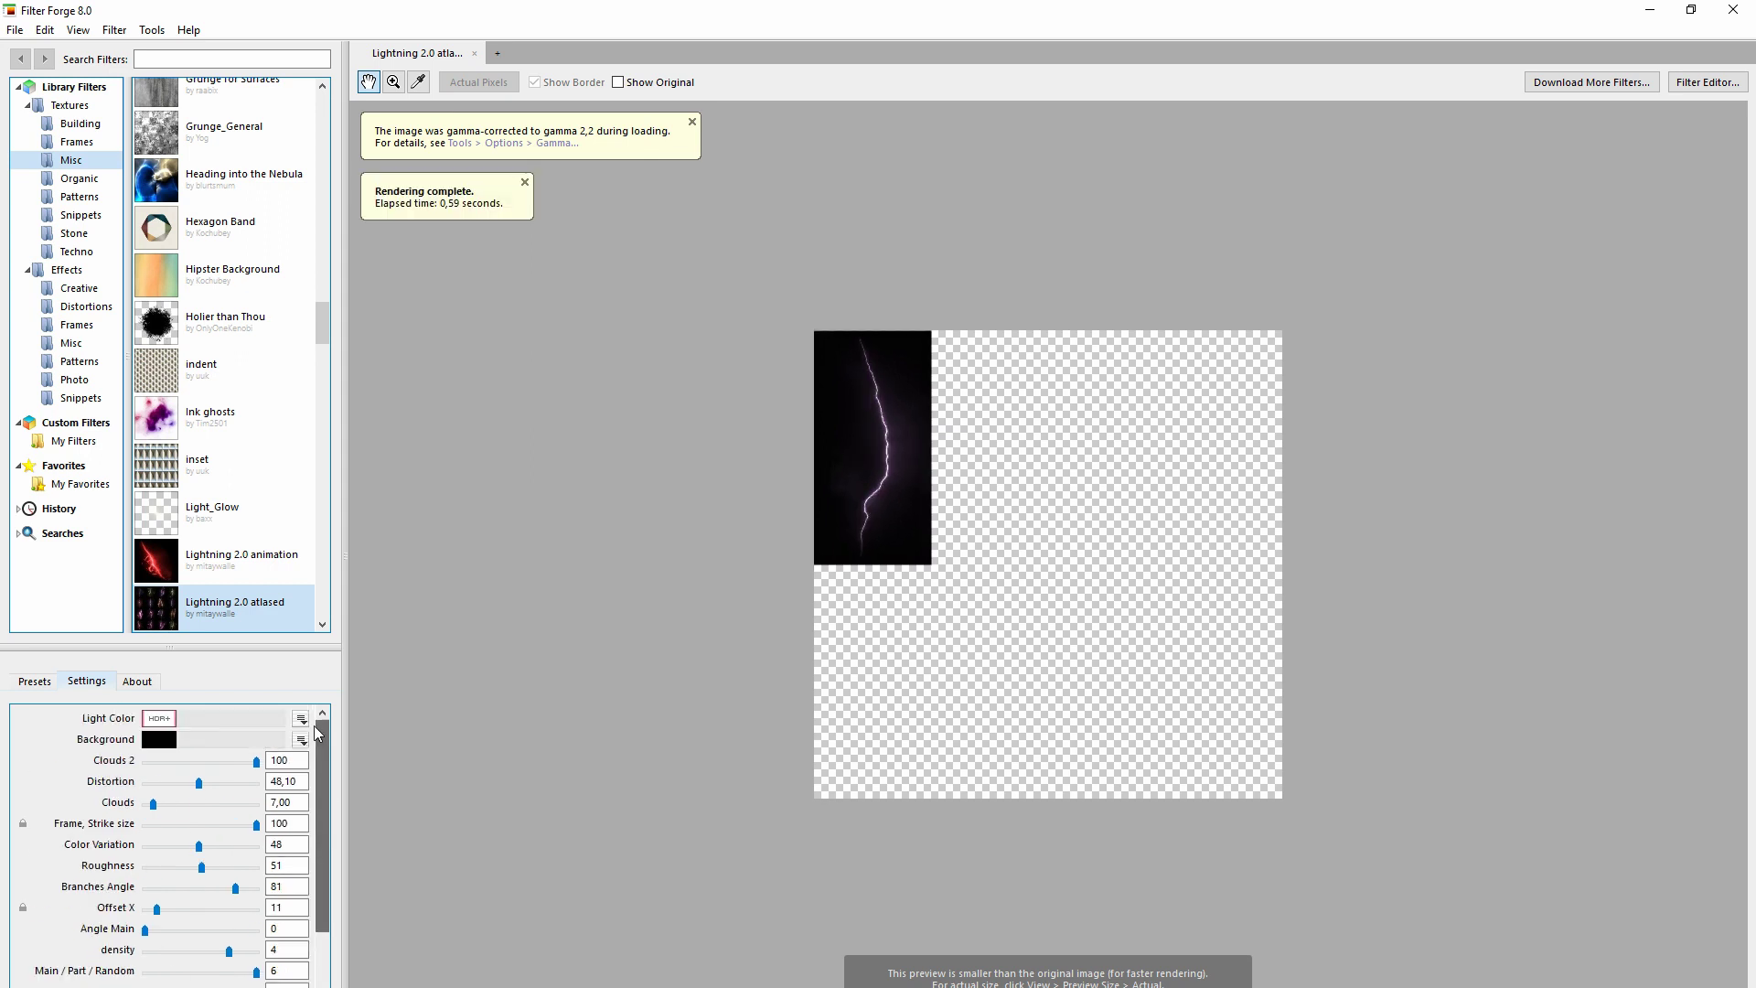
Pick a green Light Color in the Color Picker with saturation 73
left_click(159, 718)
left_click_drag(462, 759, 481, 865)
type("1,2")
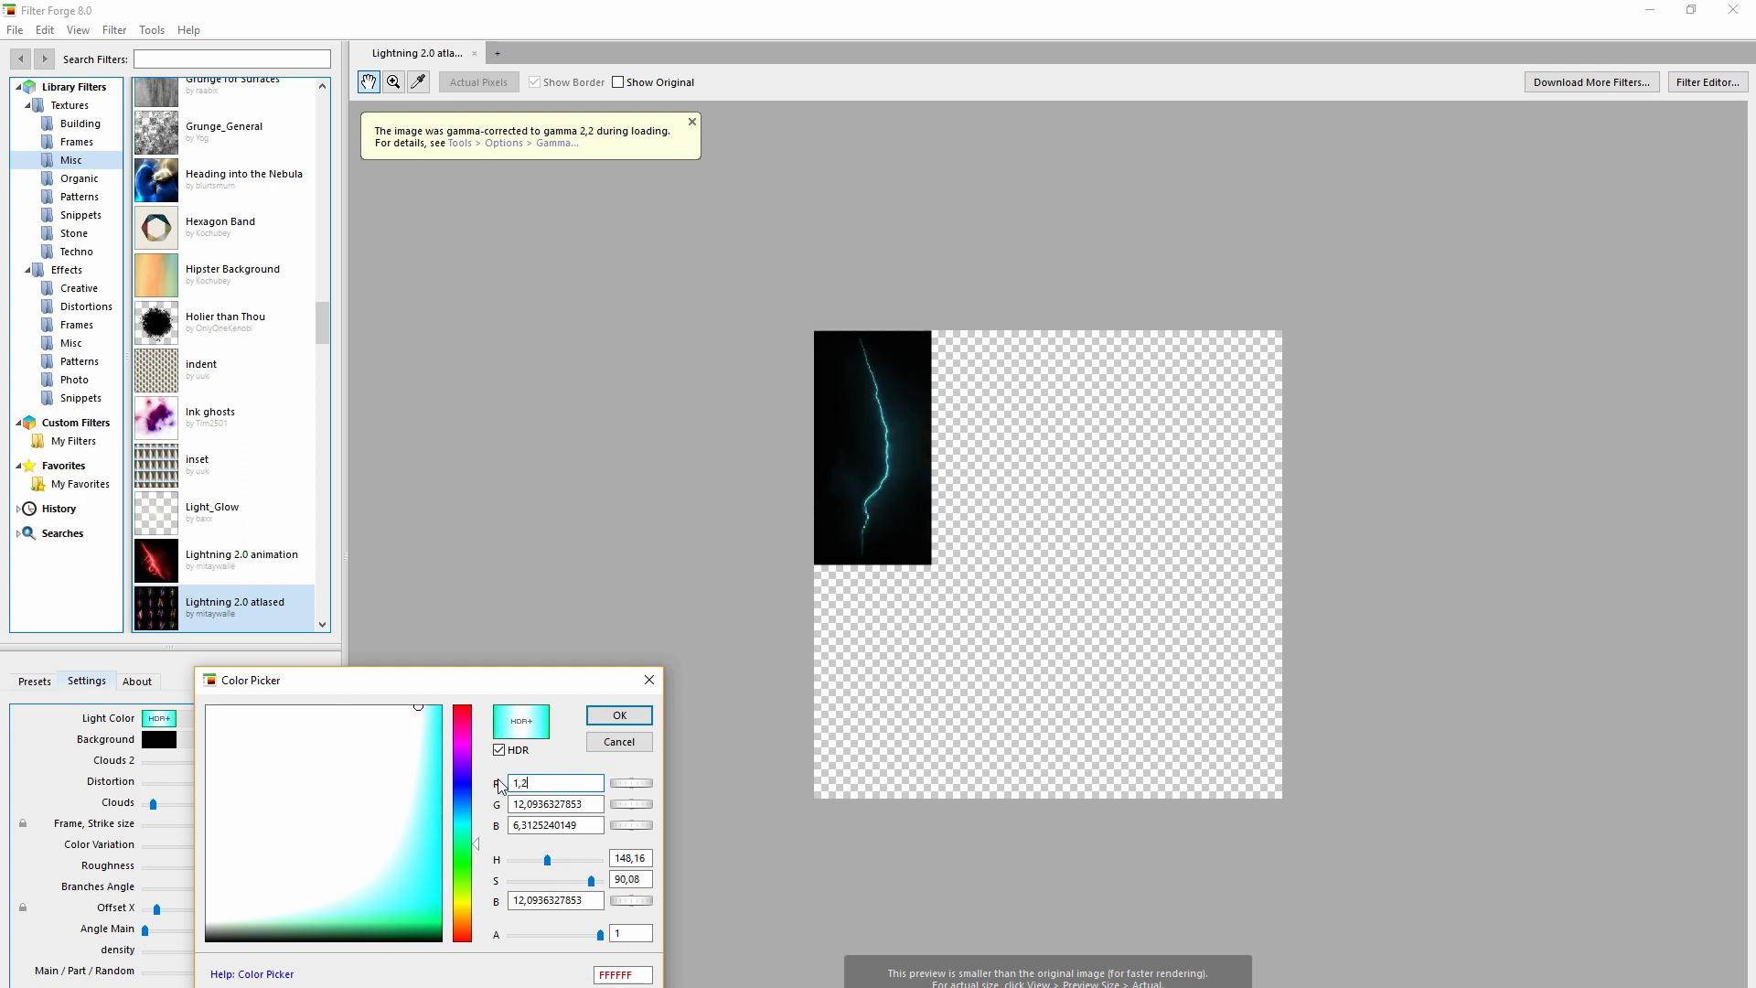
left_click_drag(586, 804, 561, 807)
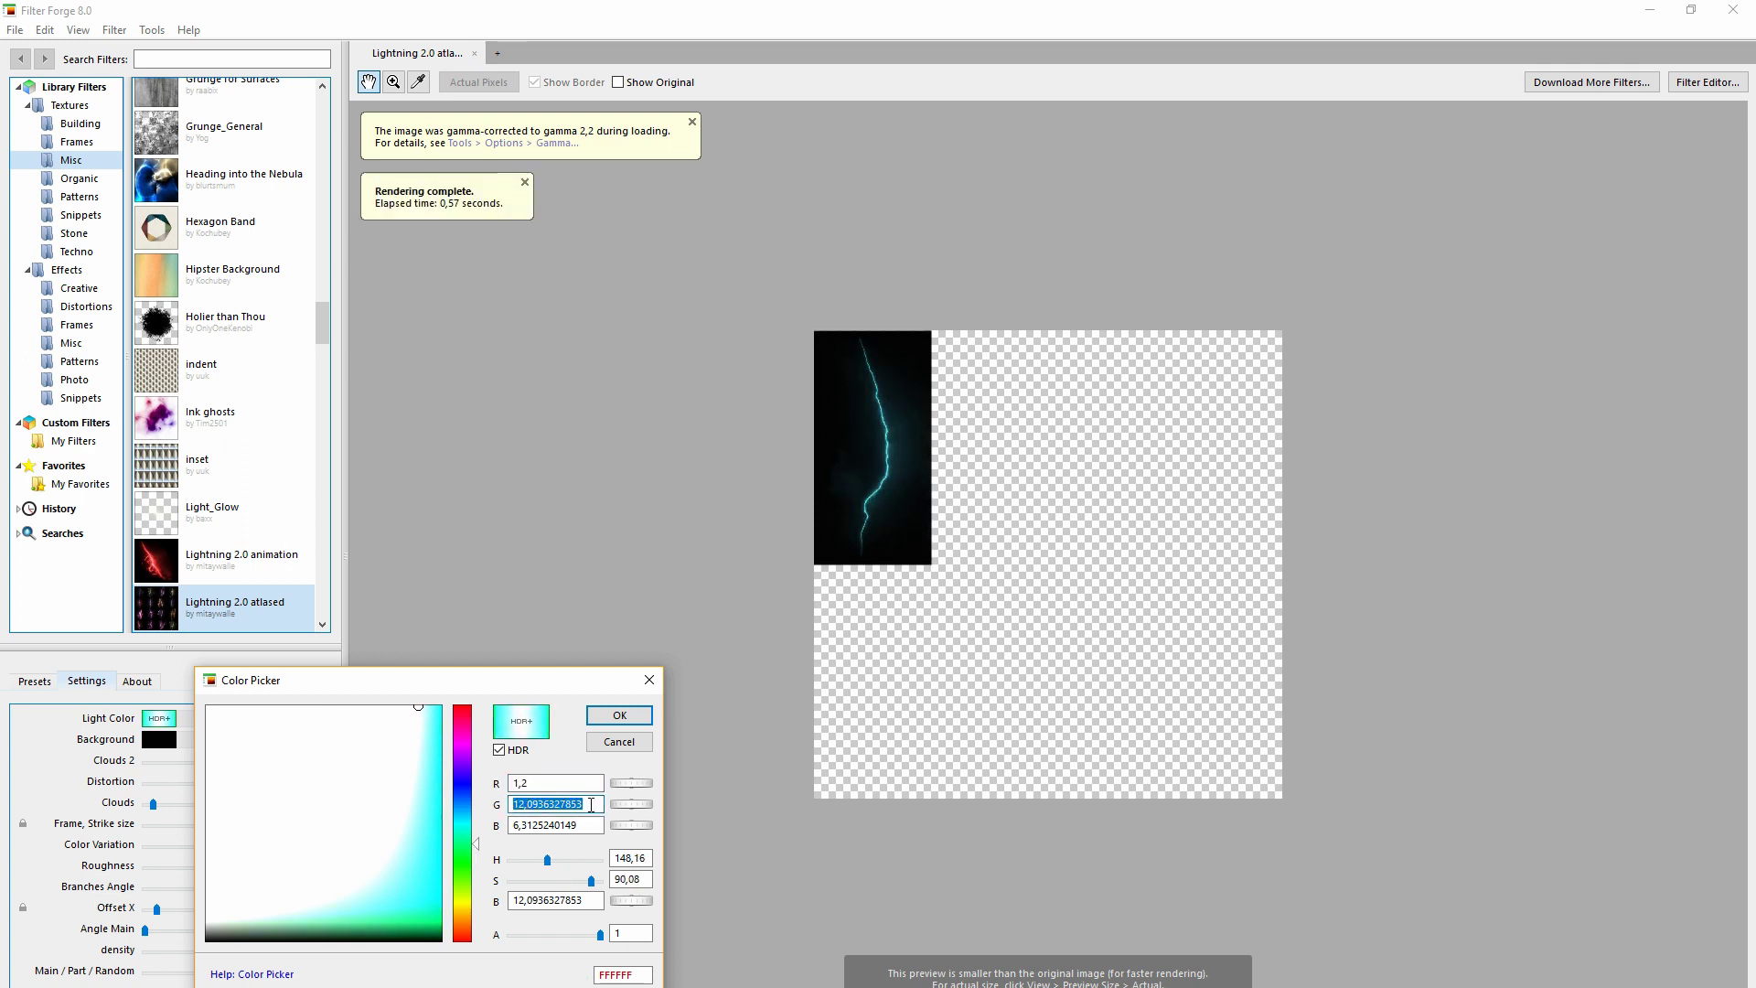
type("2,5")
left_click_drag(530, 804, 514, 805)
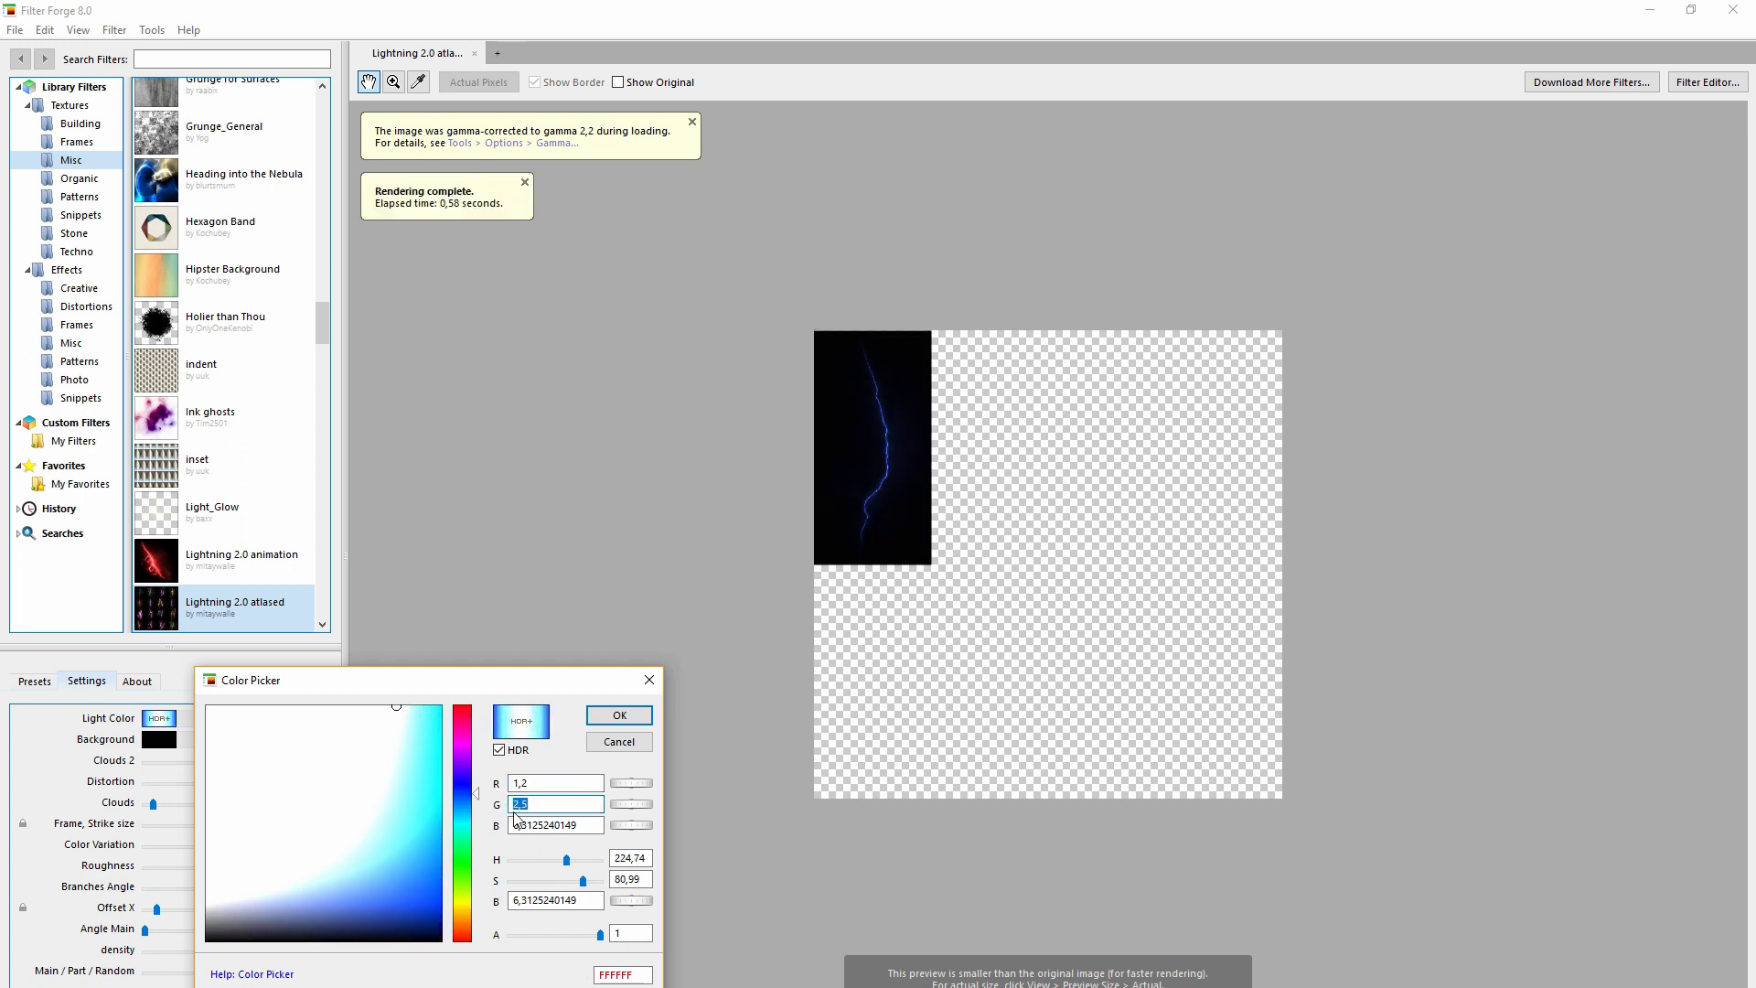
type("0,6")
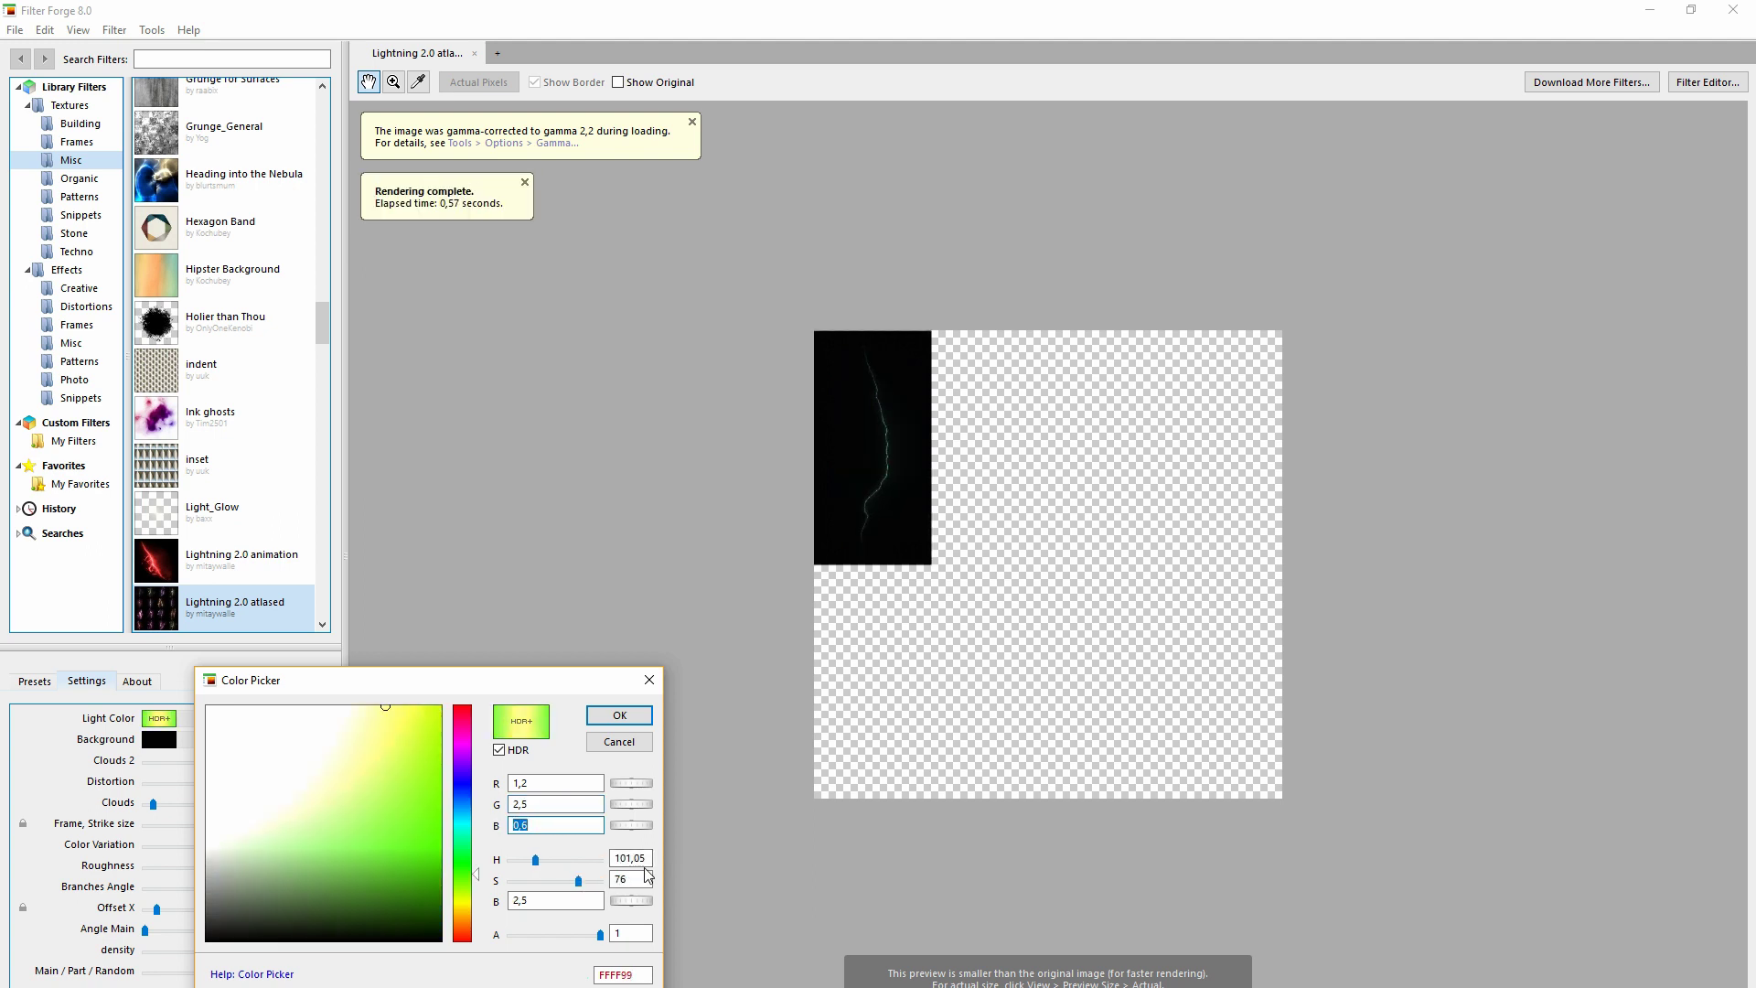
type("5,06")
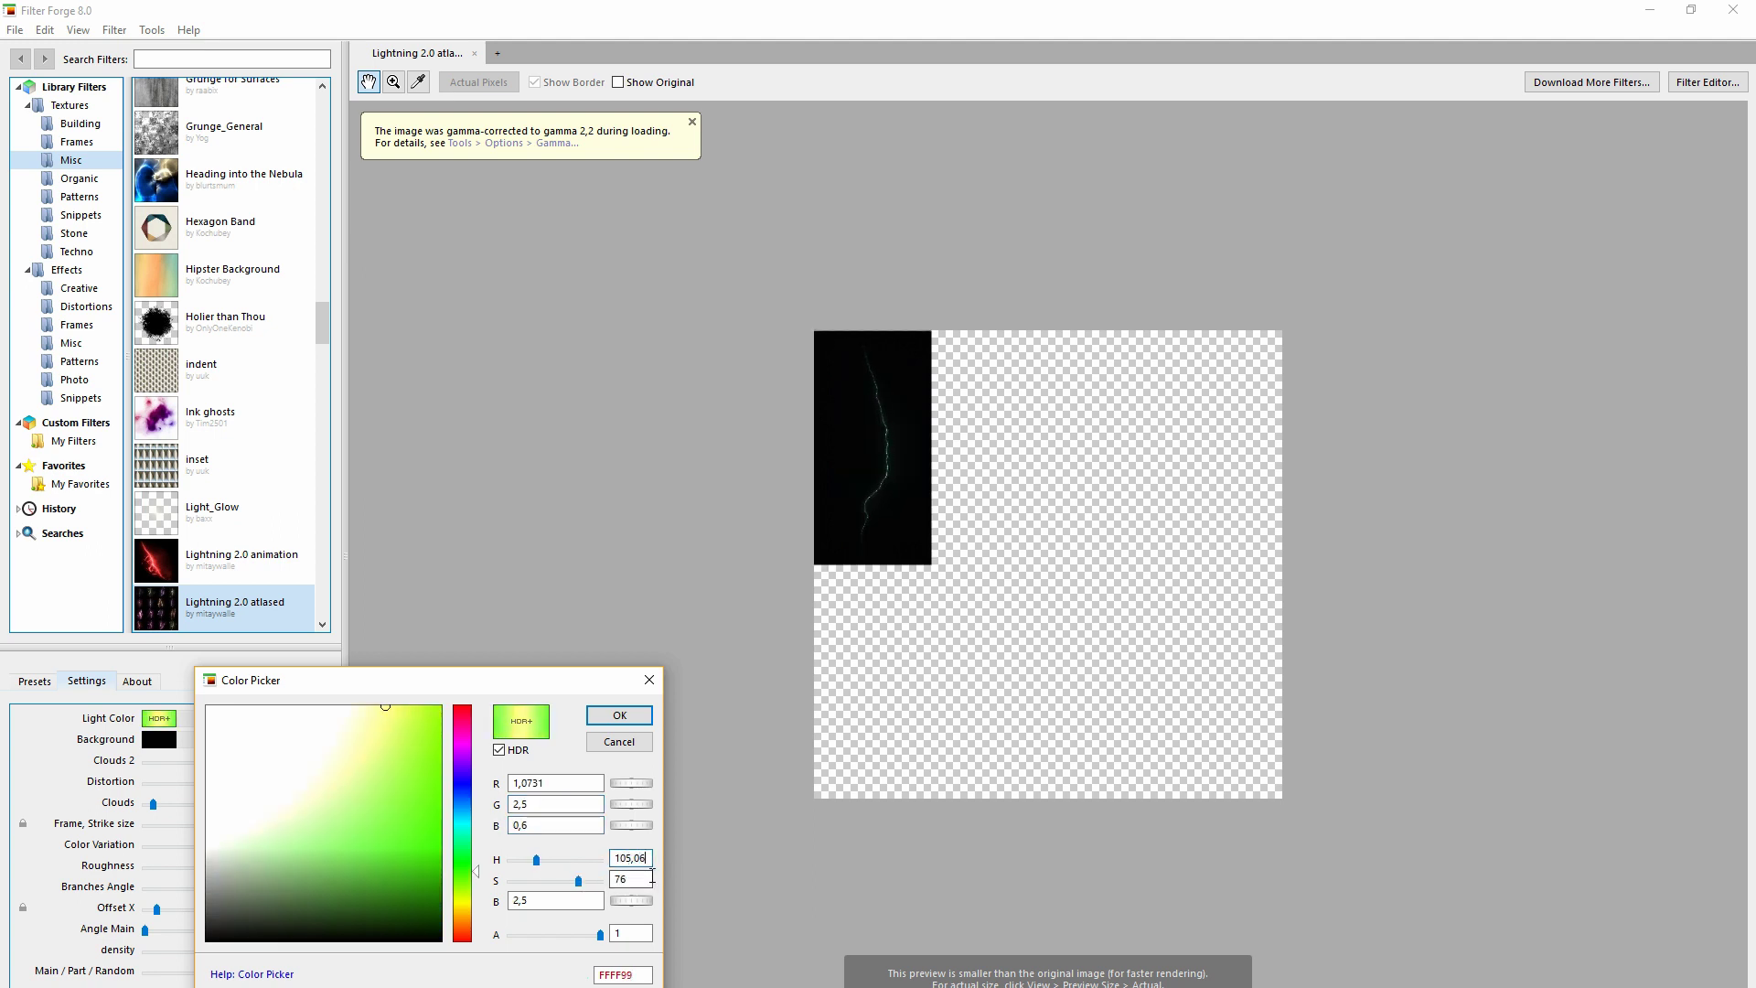
double_click(623, 878)
type("73")
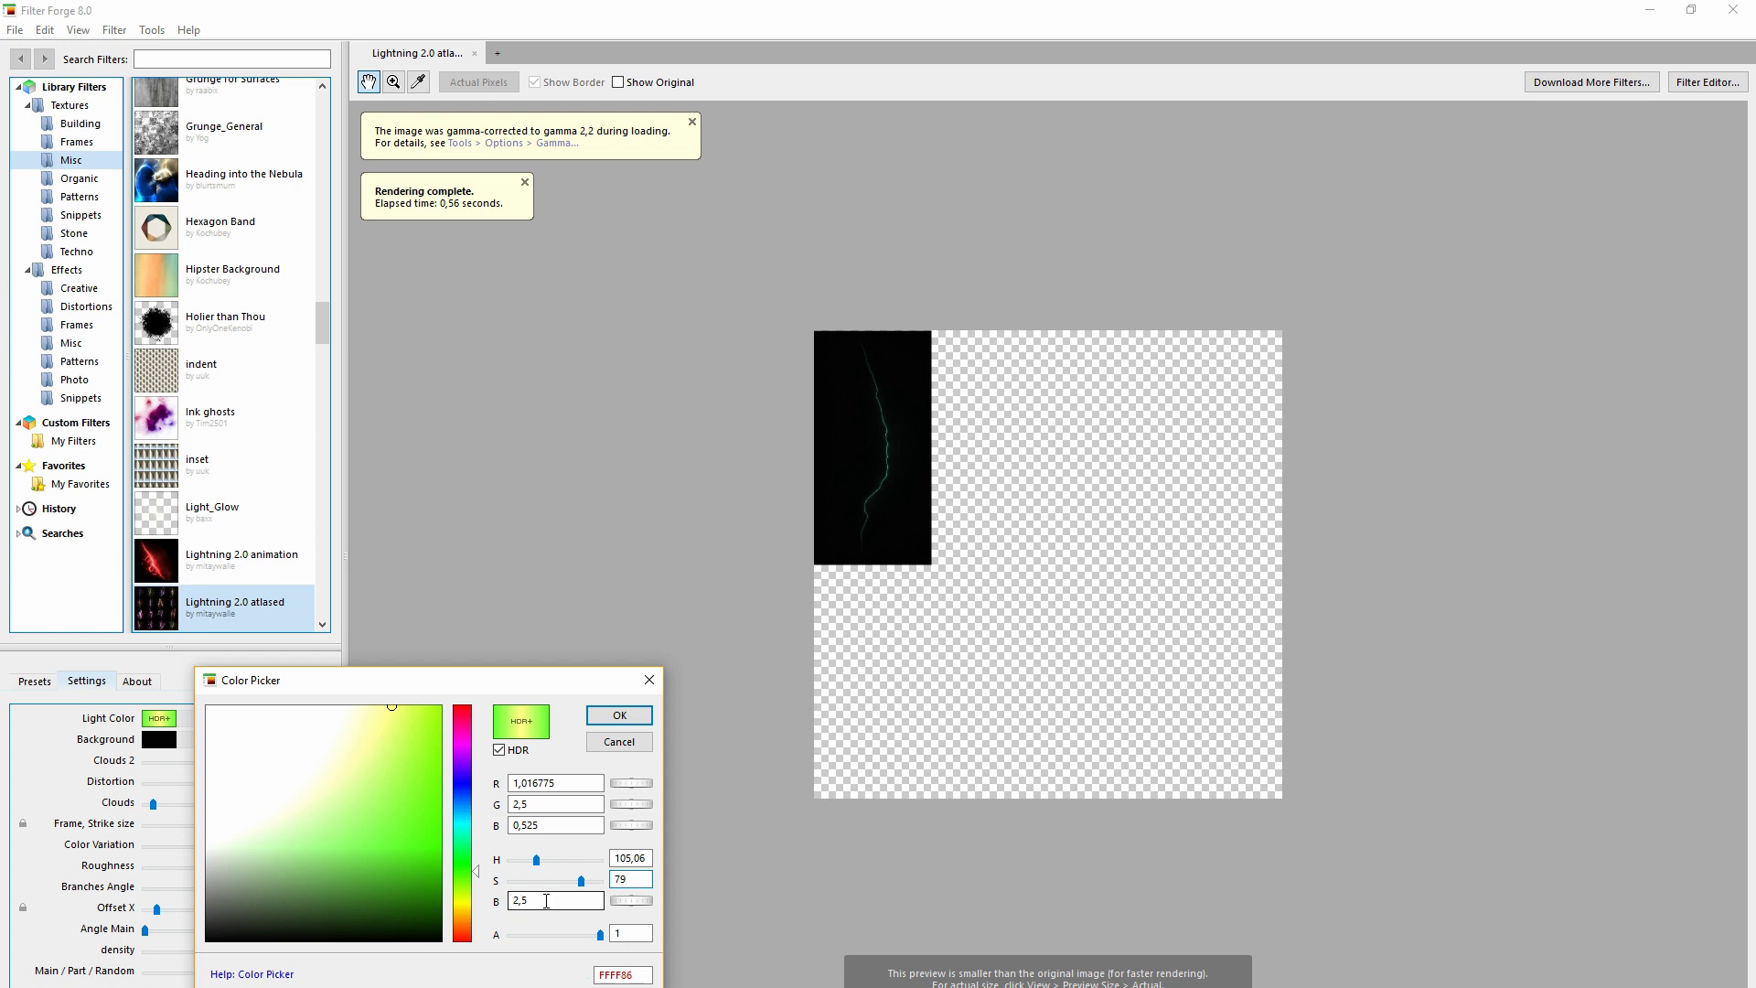
key("Return")
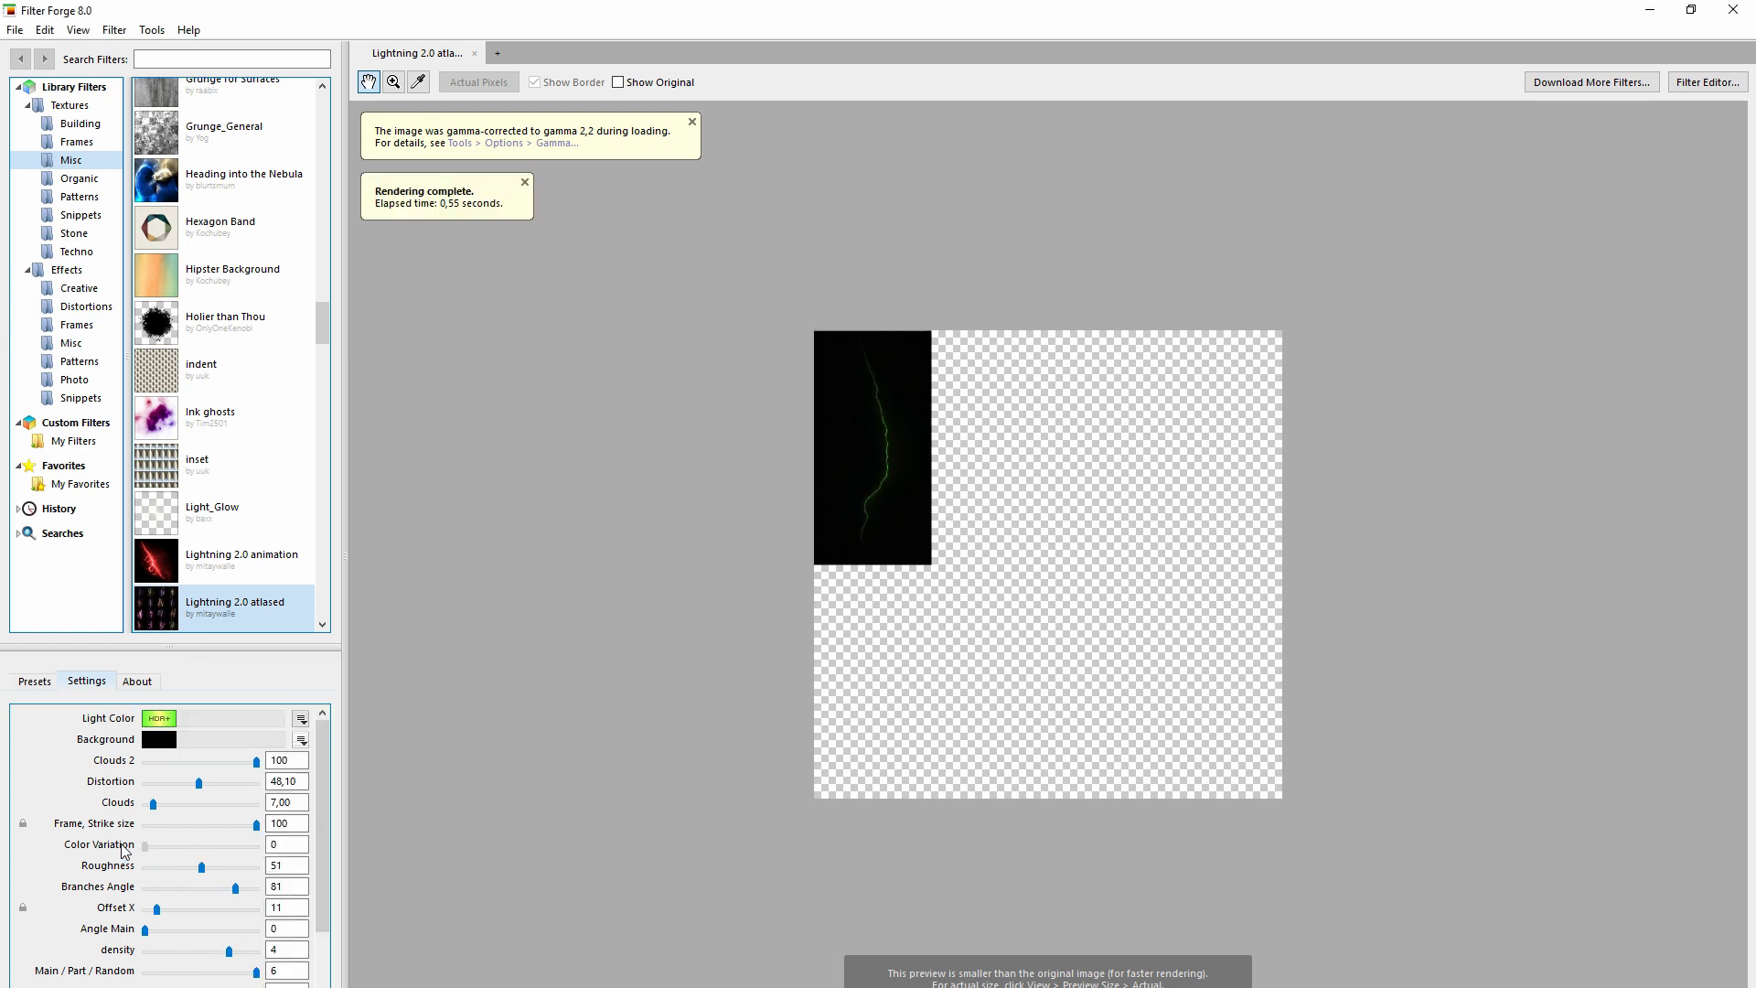
Raise Distortion and Clouds and make the bolt's background transparent
left_click_drag(199, 782, 232, 784)
left_click(178, 803)
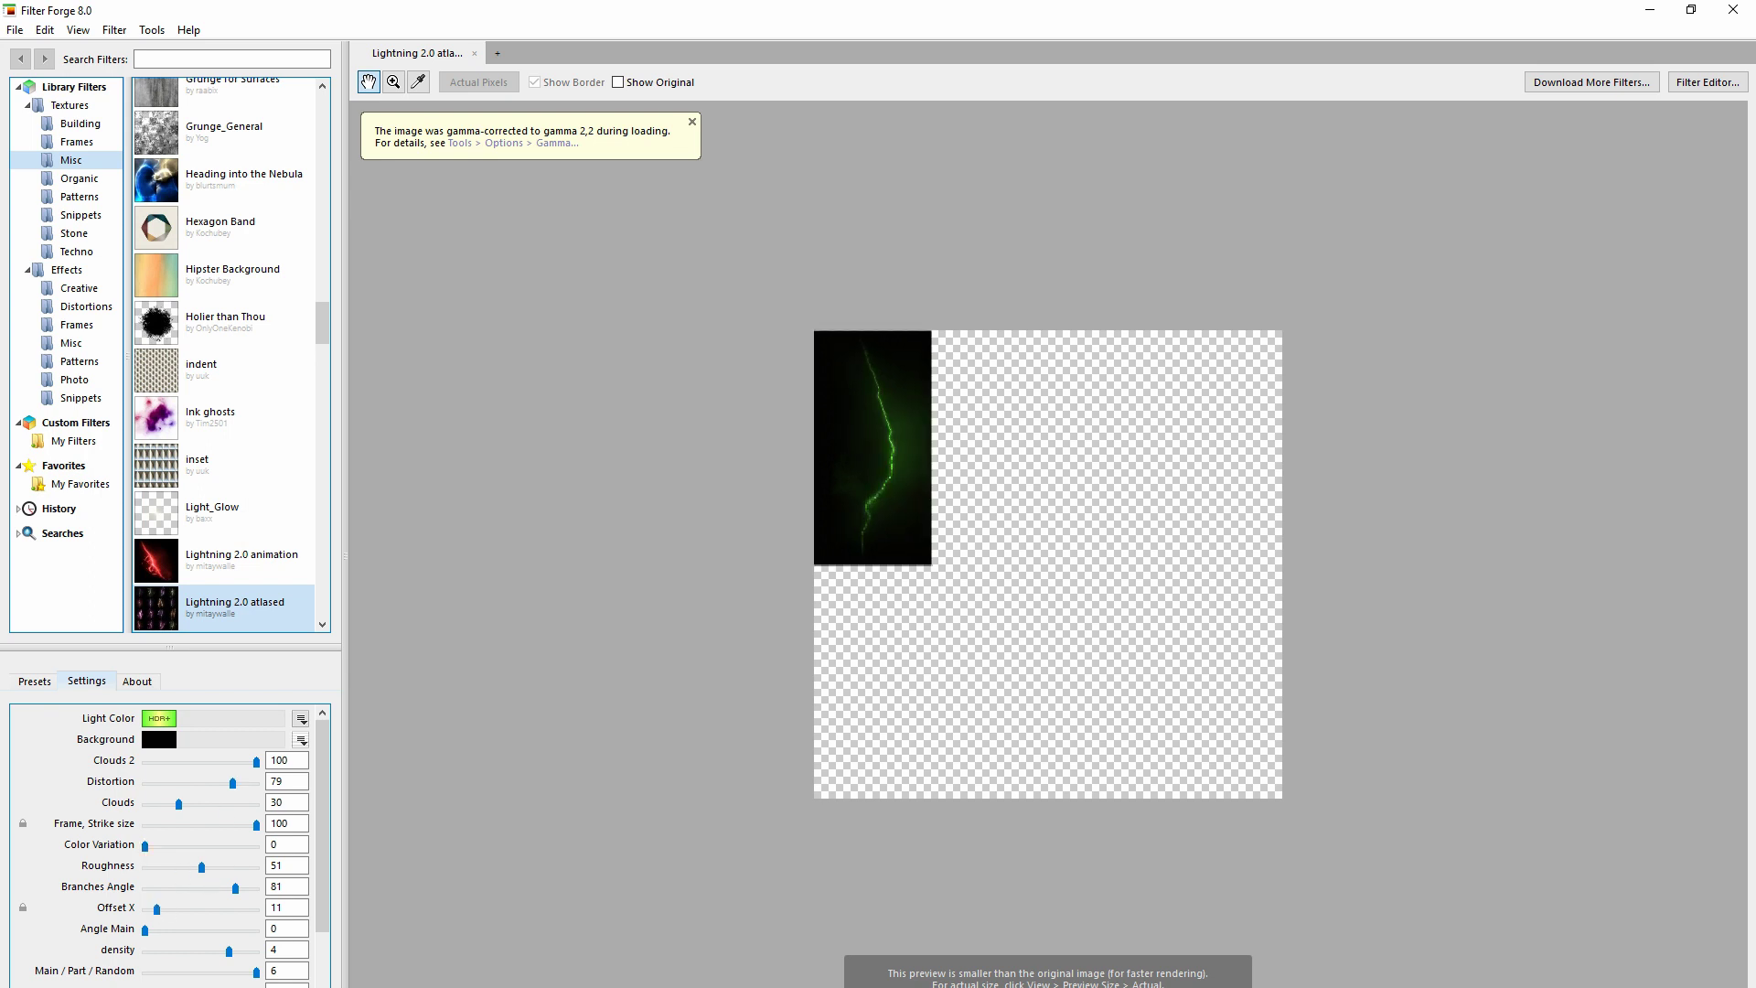
left_click(195, 741)
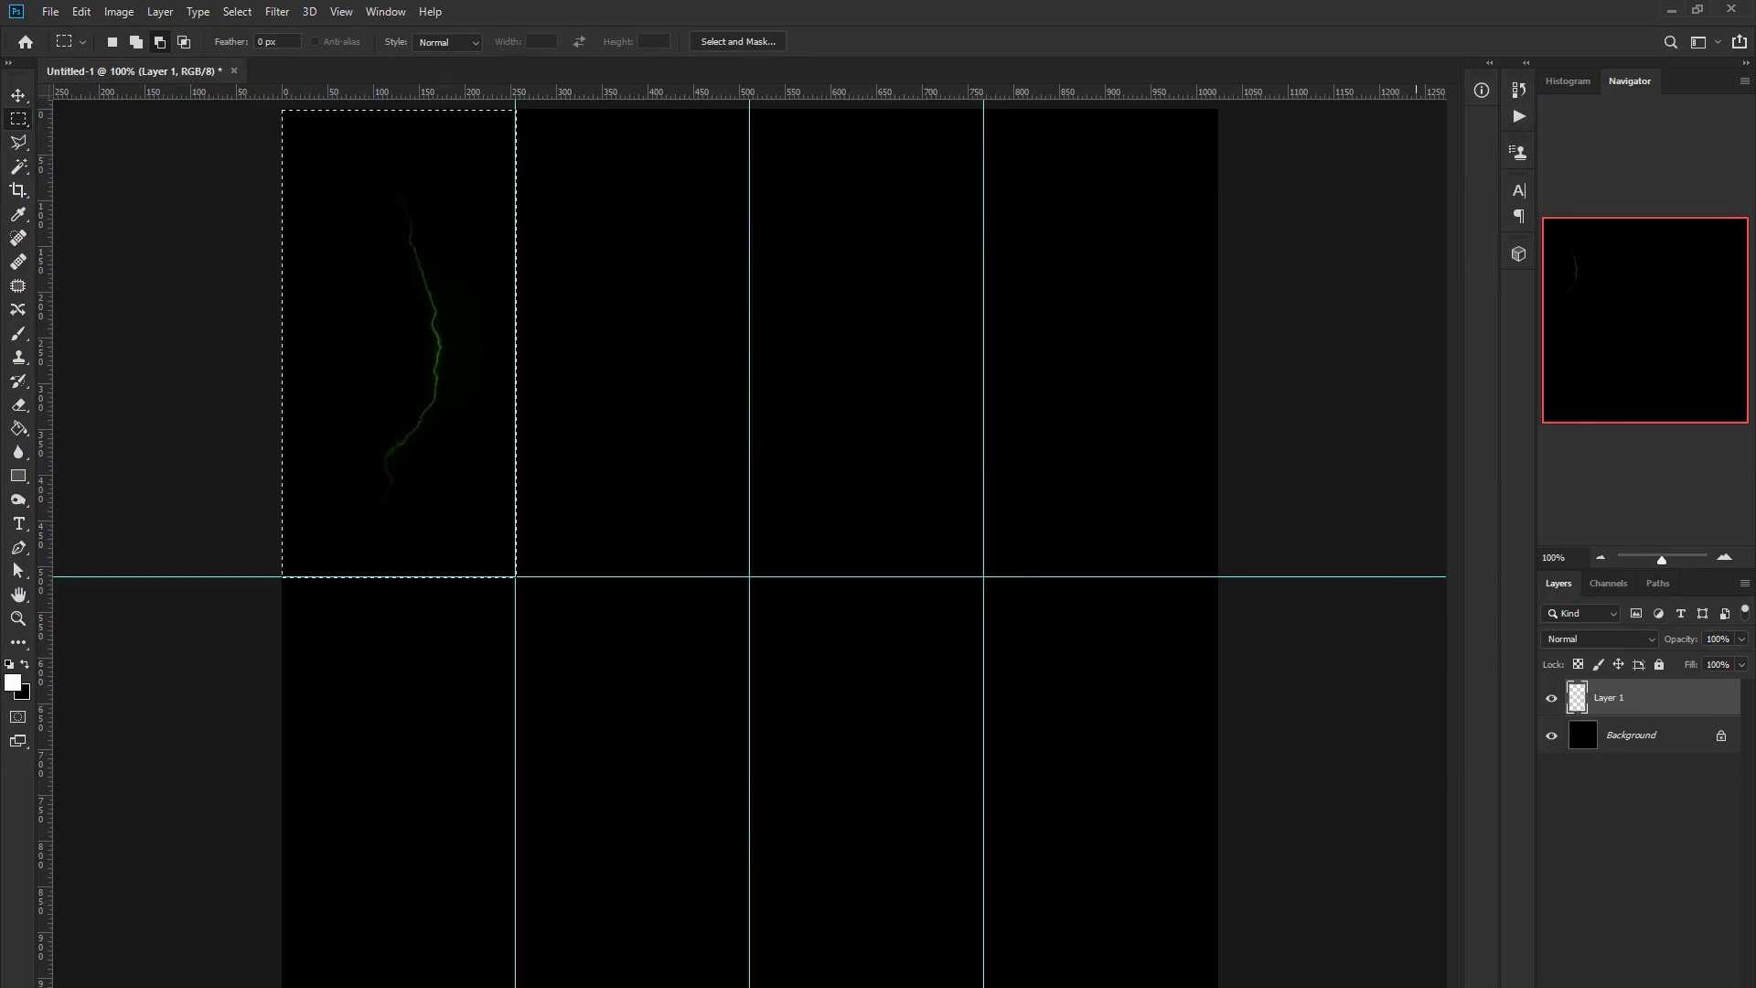
Duplicate the bolt layer twice and merge the copies to brighten it
key("ctrl+j")
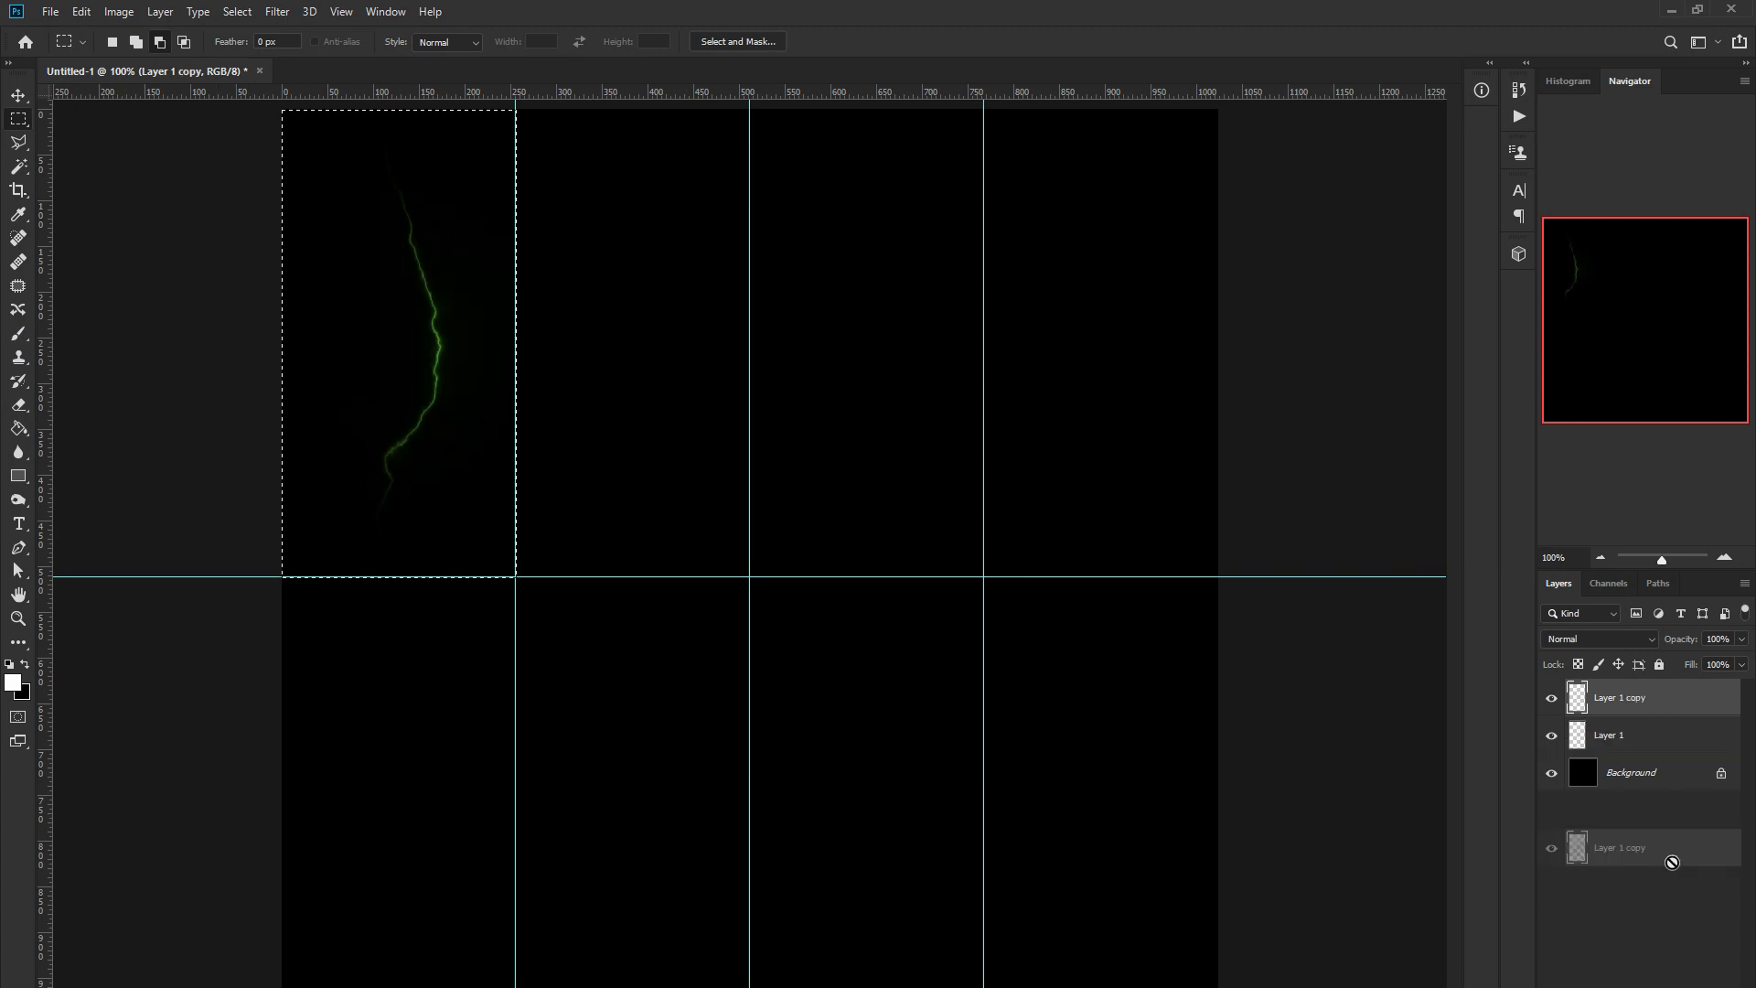
left_click_drag(1672, 862, 1663, 869)
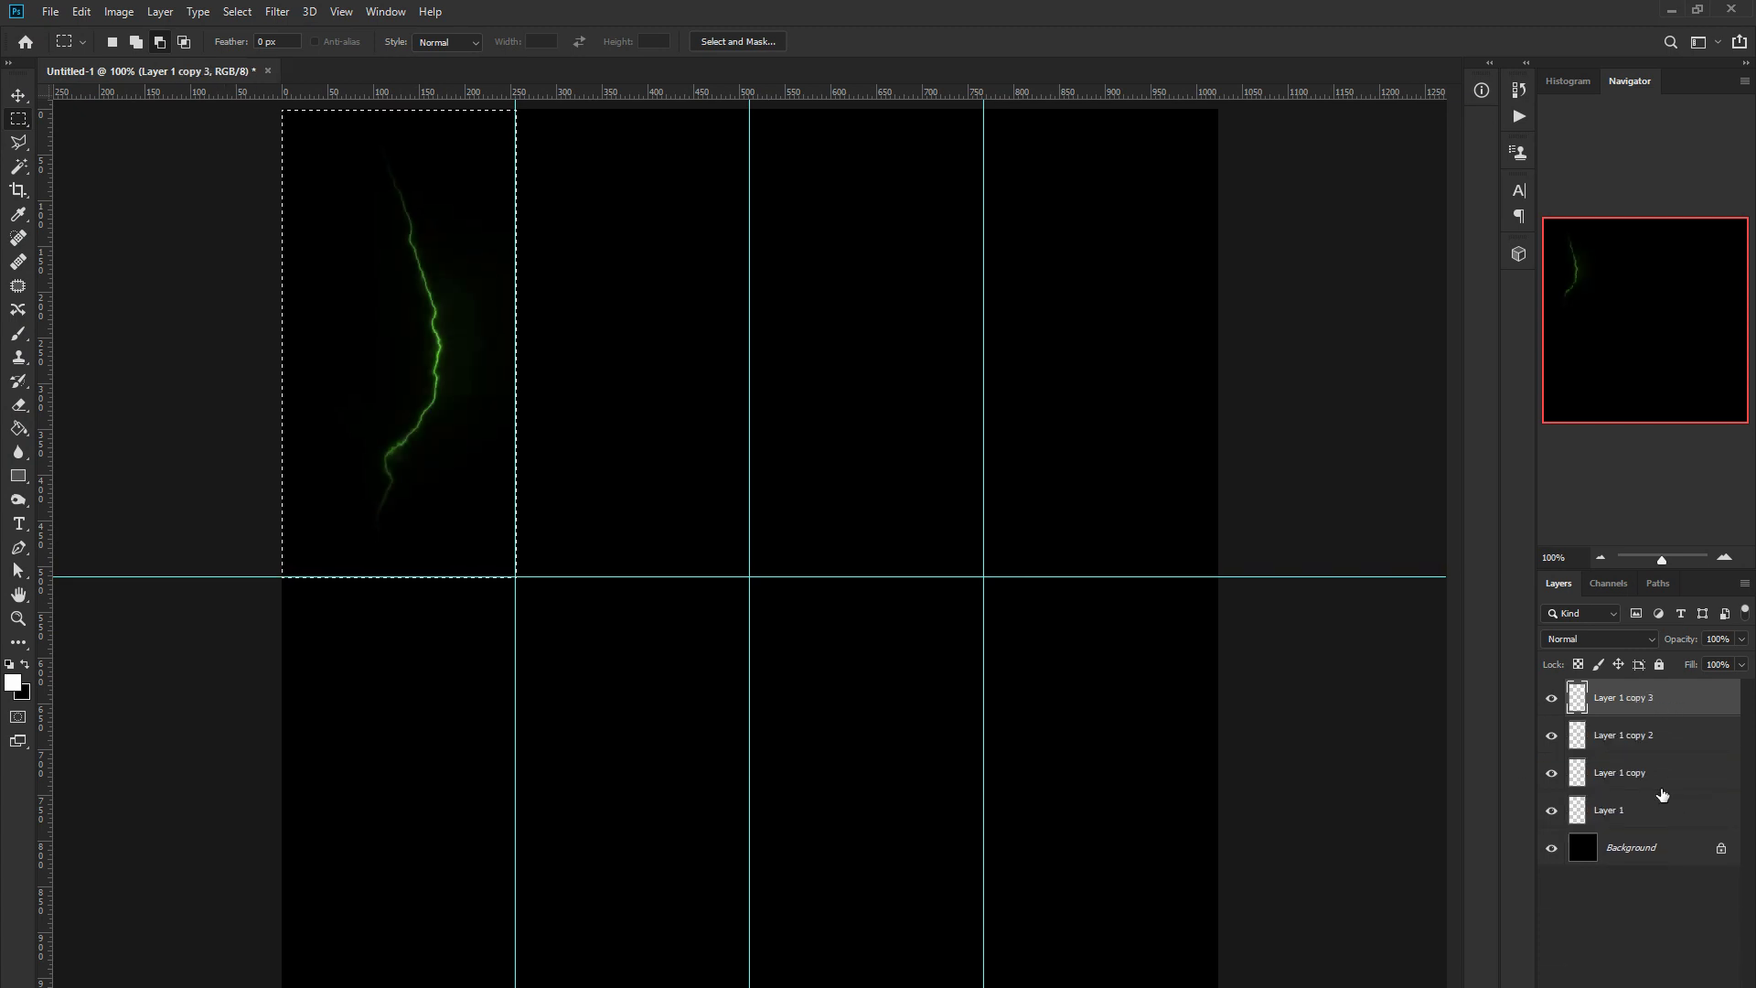
right_click(1663, 795)
left_click(1610, 809, "shift")
right_click(1637, 768)
left_click(1445, 837)
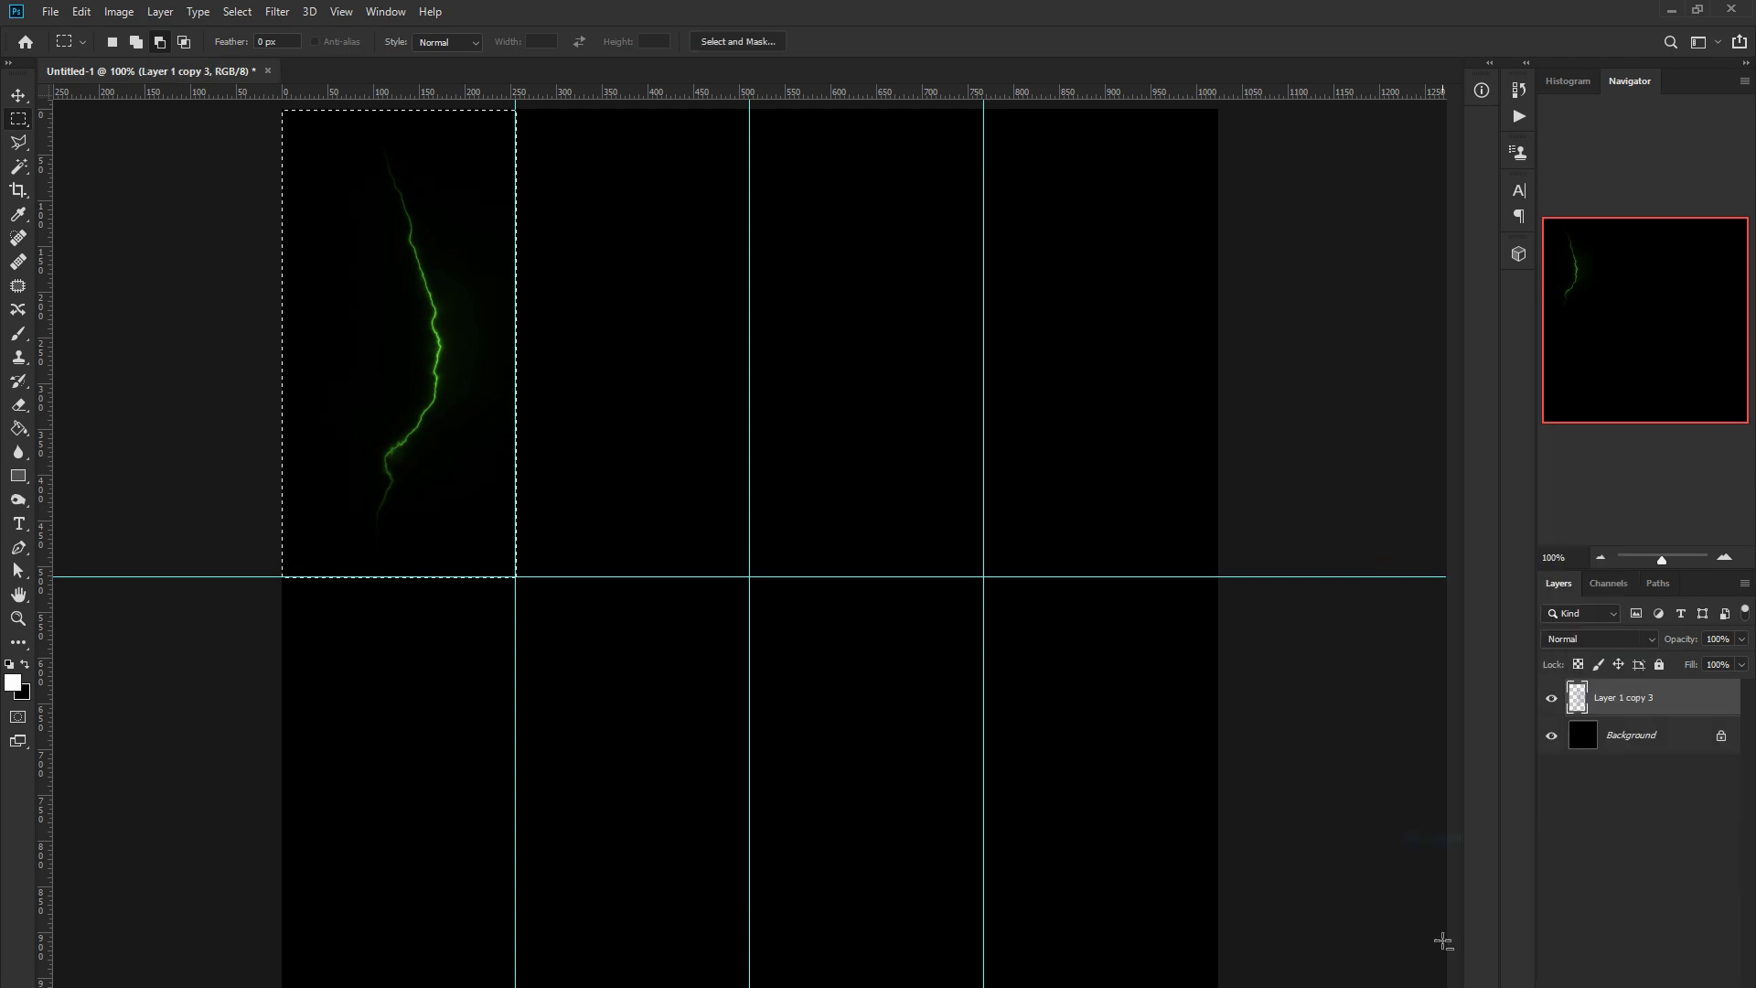
Redo the merge of the bolt copies and add a new layer for the next bolt
key("ctrl+z")
right_click(1666, 708)
left_click(1568, 837)
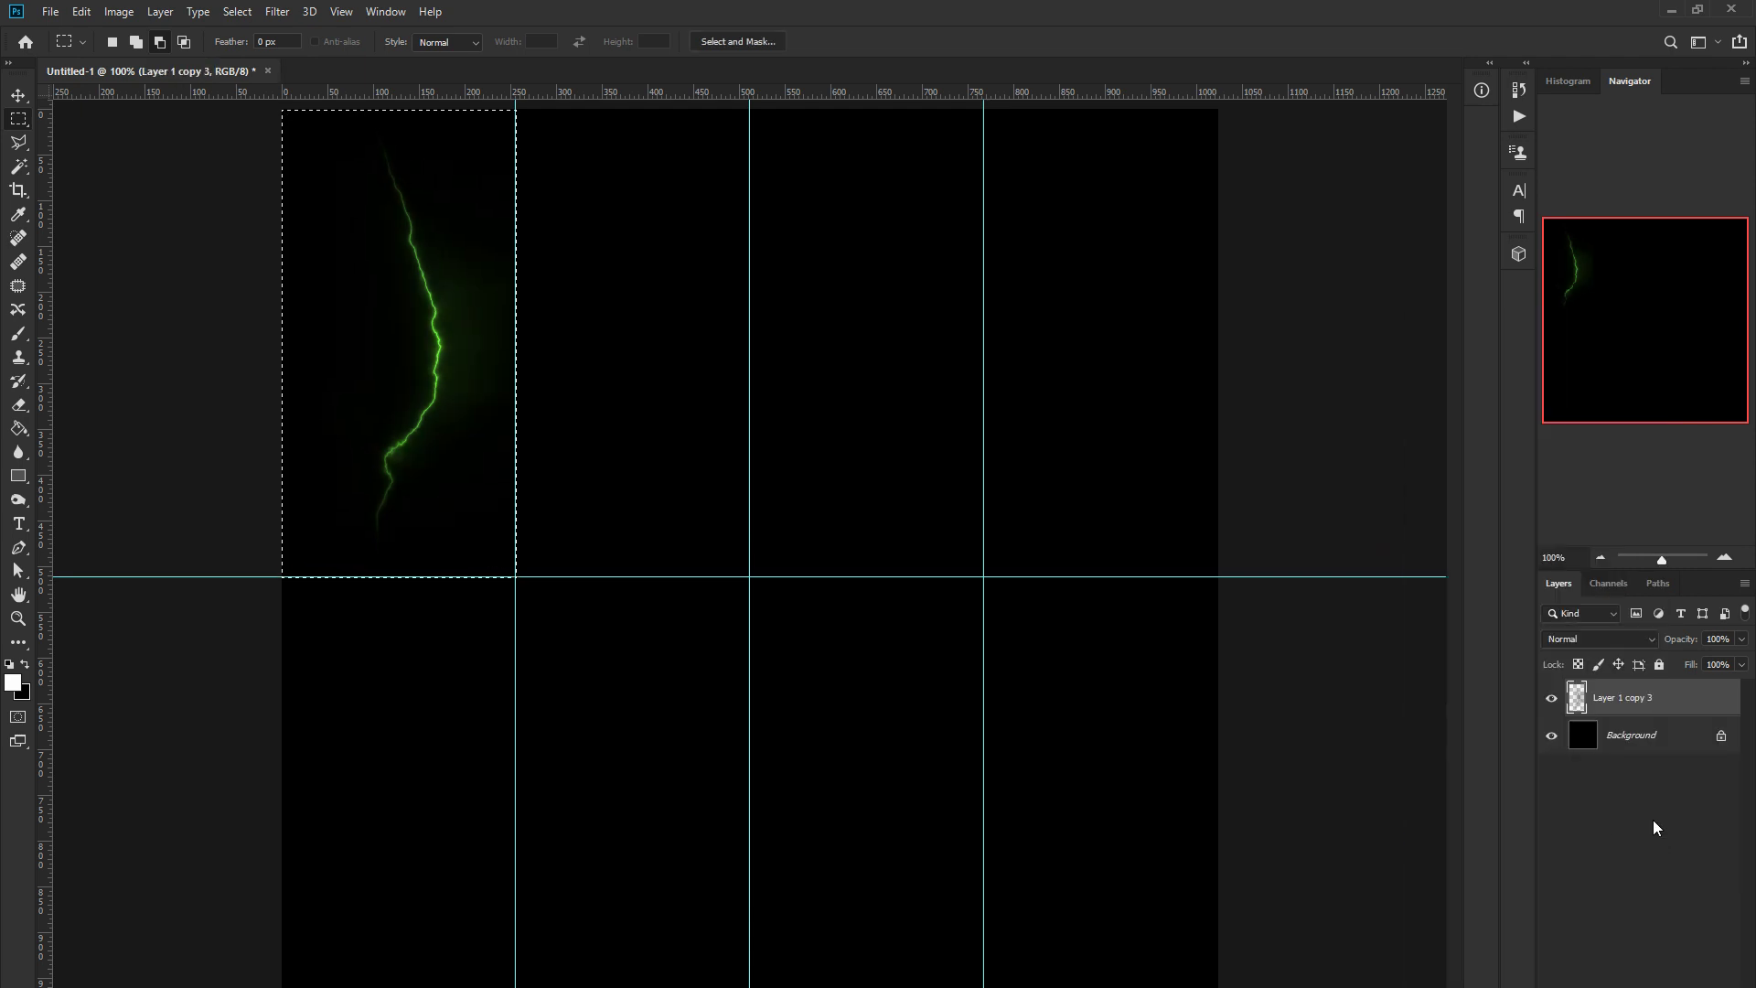
key("ctrl+j")
left_click(278, 11)
Apply Filter Forge lightning to the second cell and merge that bolt's layers
left_click(329, 32)
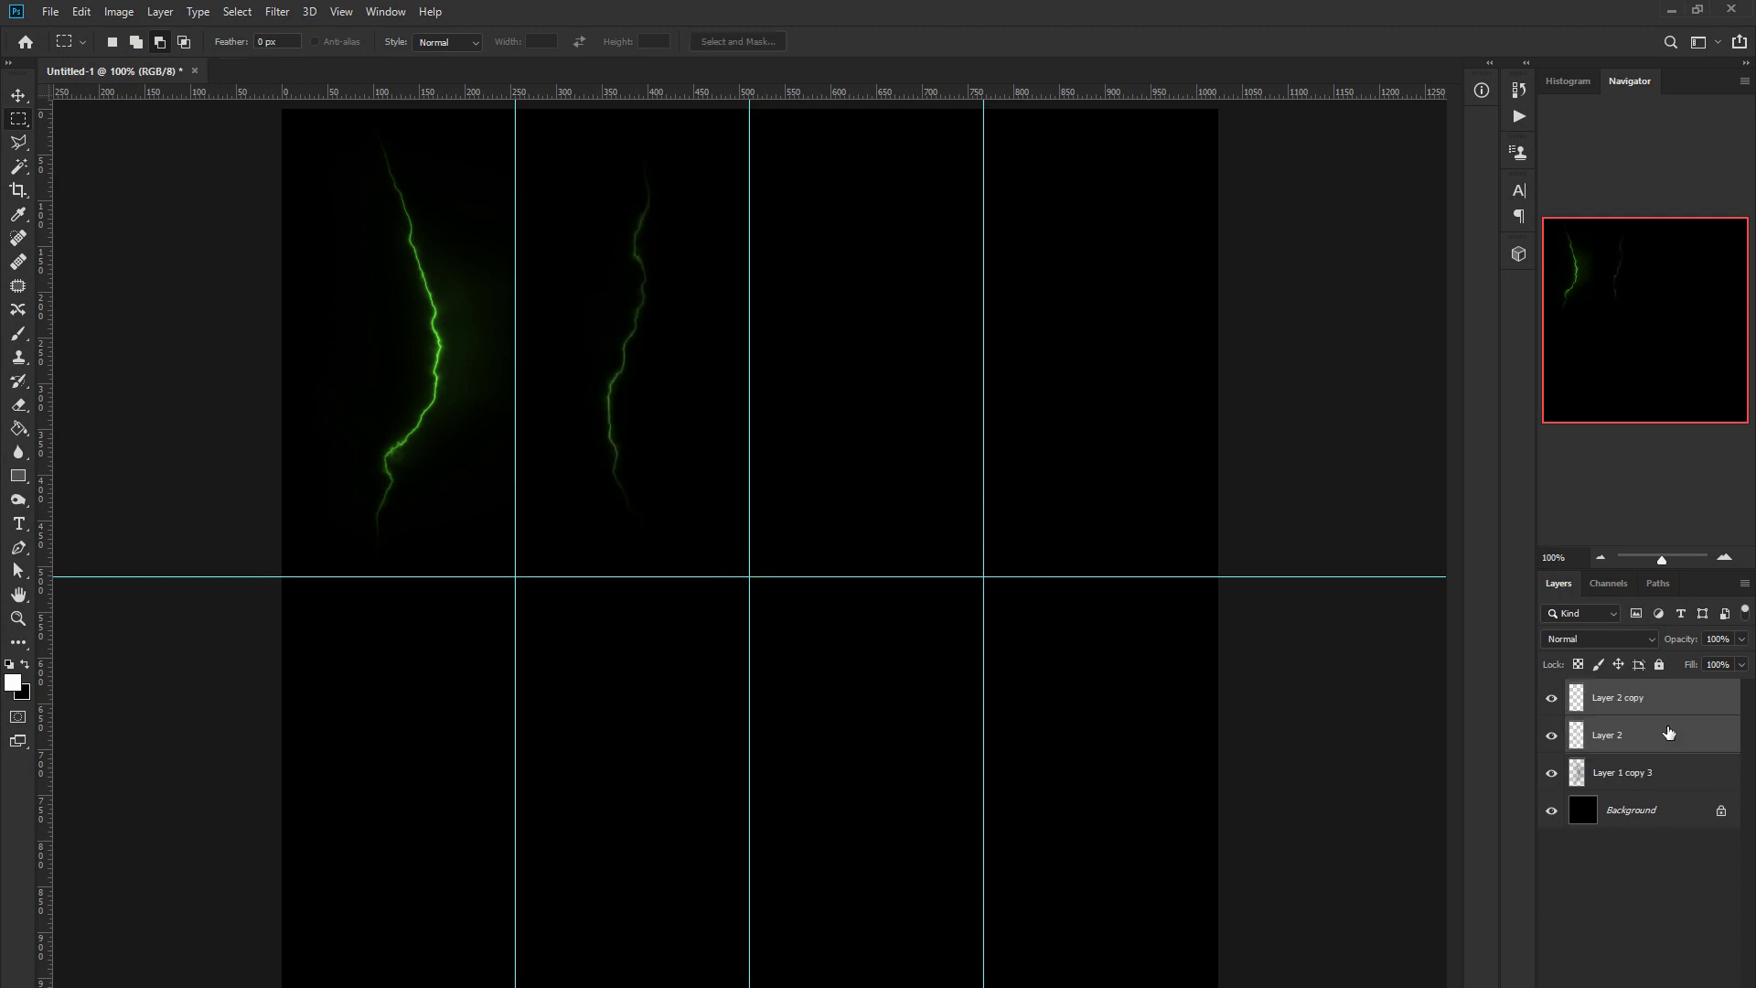
right_click(1638, 736)
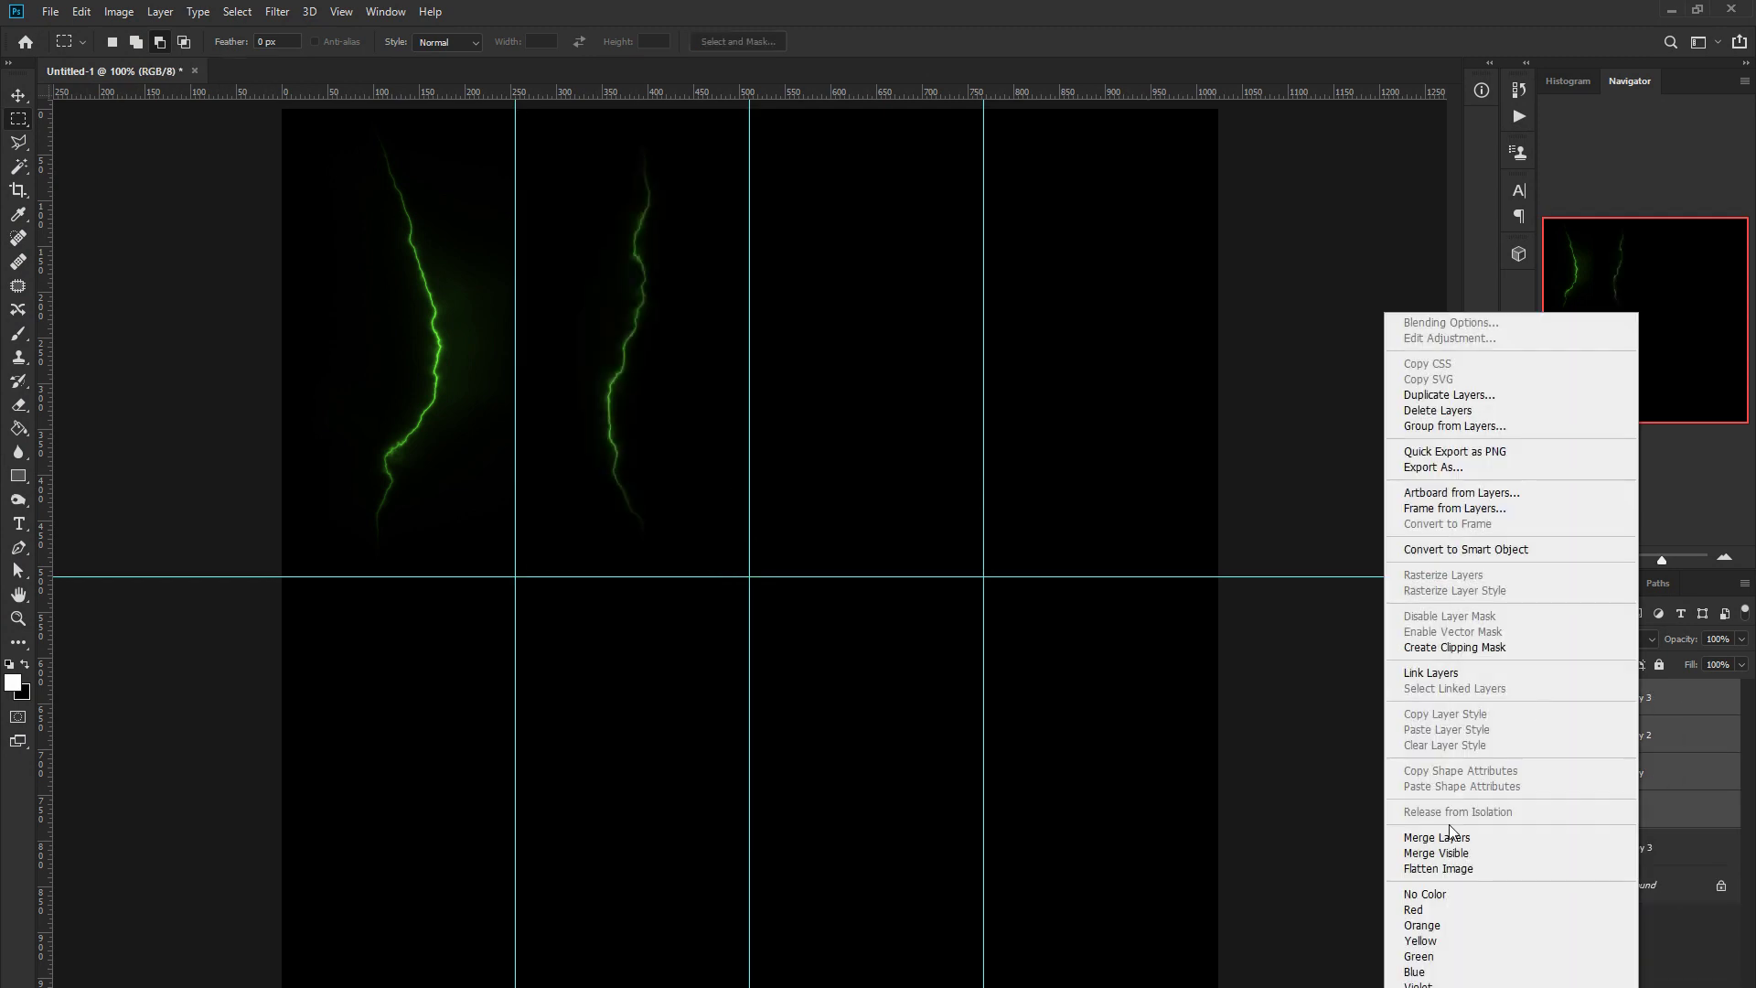
left_click(1555, 837)
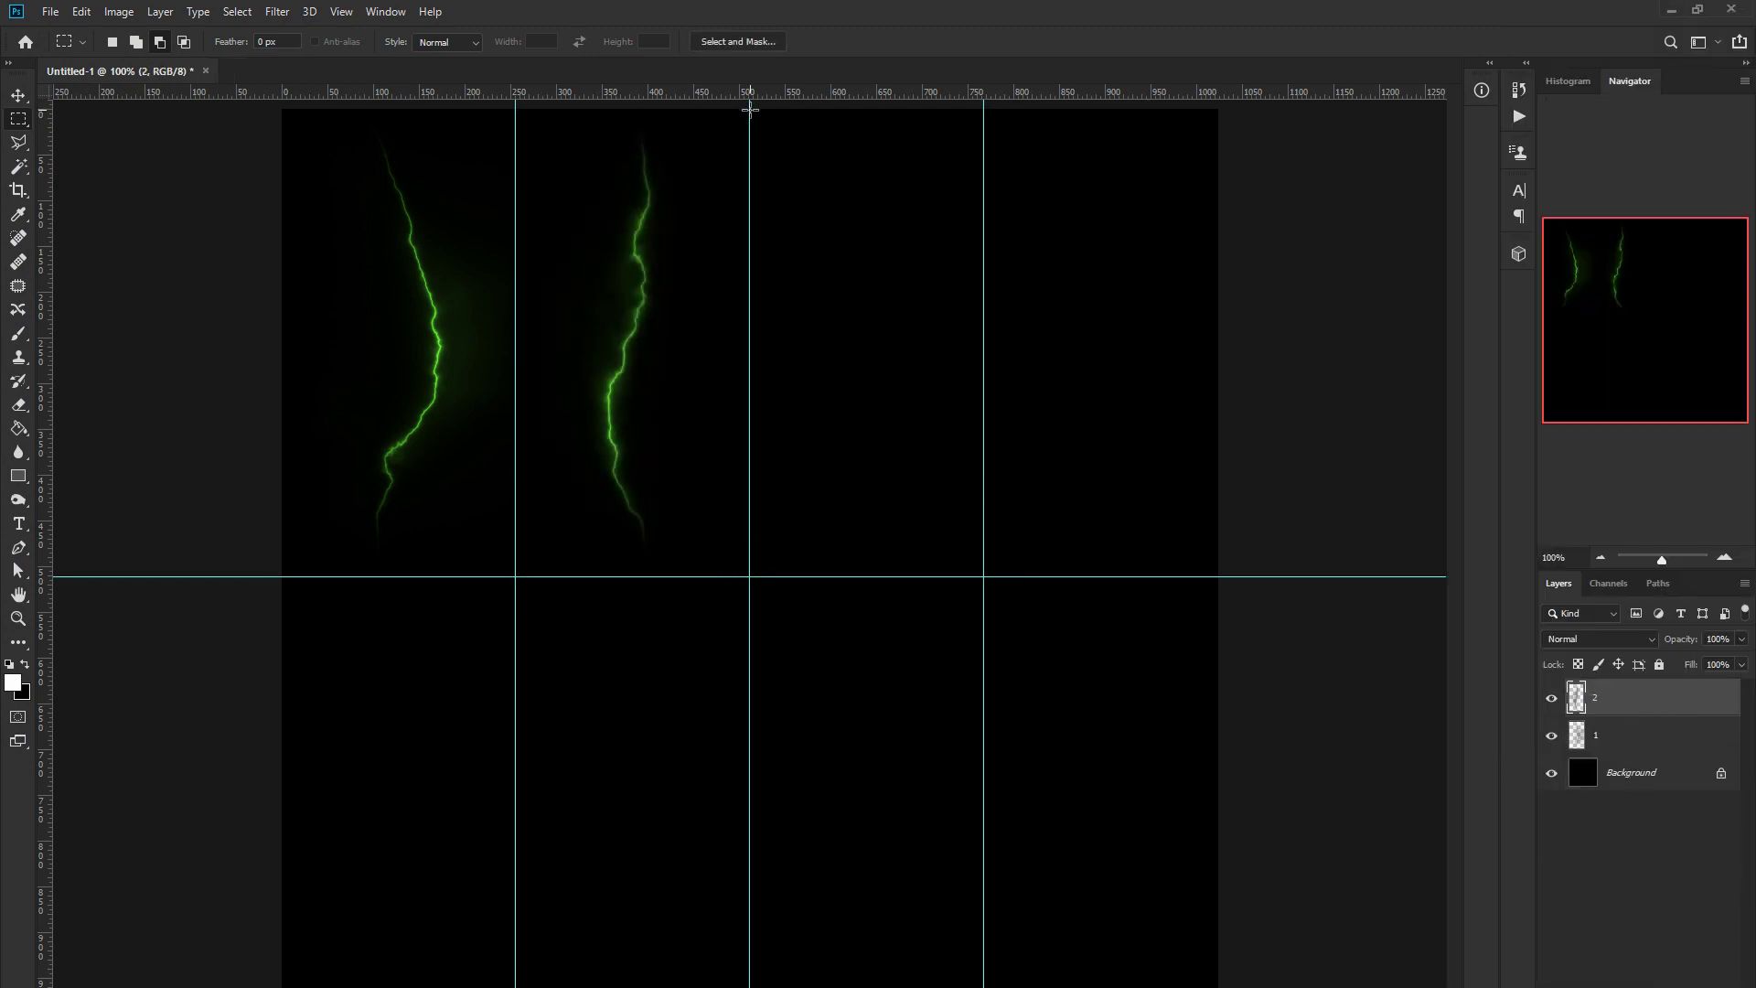
Marquee the third top-row cell and render lightning with a fully transparent background
left_click_drag(749, 109, 984, 577)
left_click(277, 11)
left_click(549, 400)
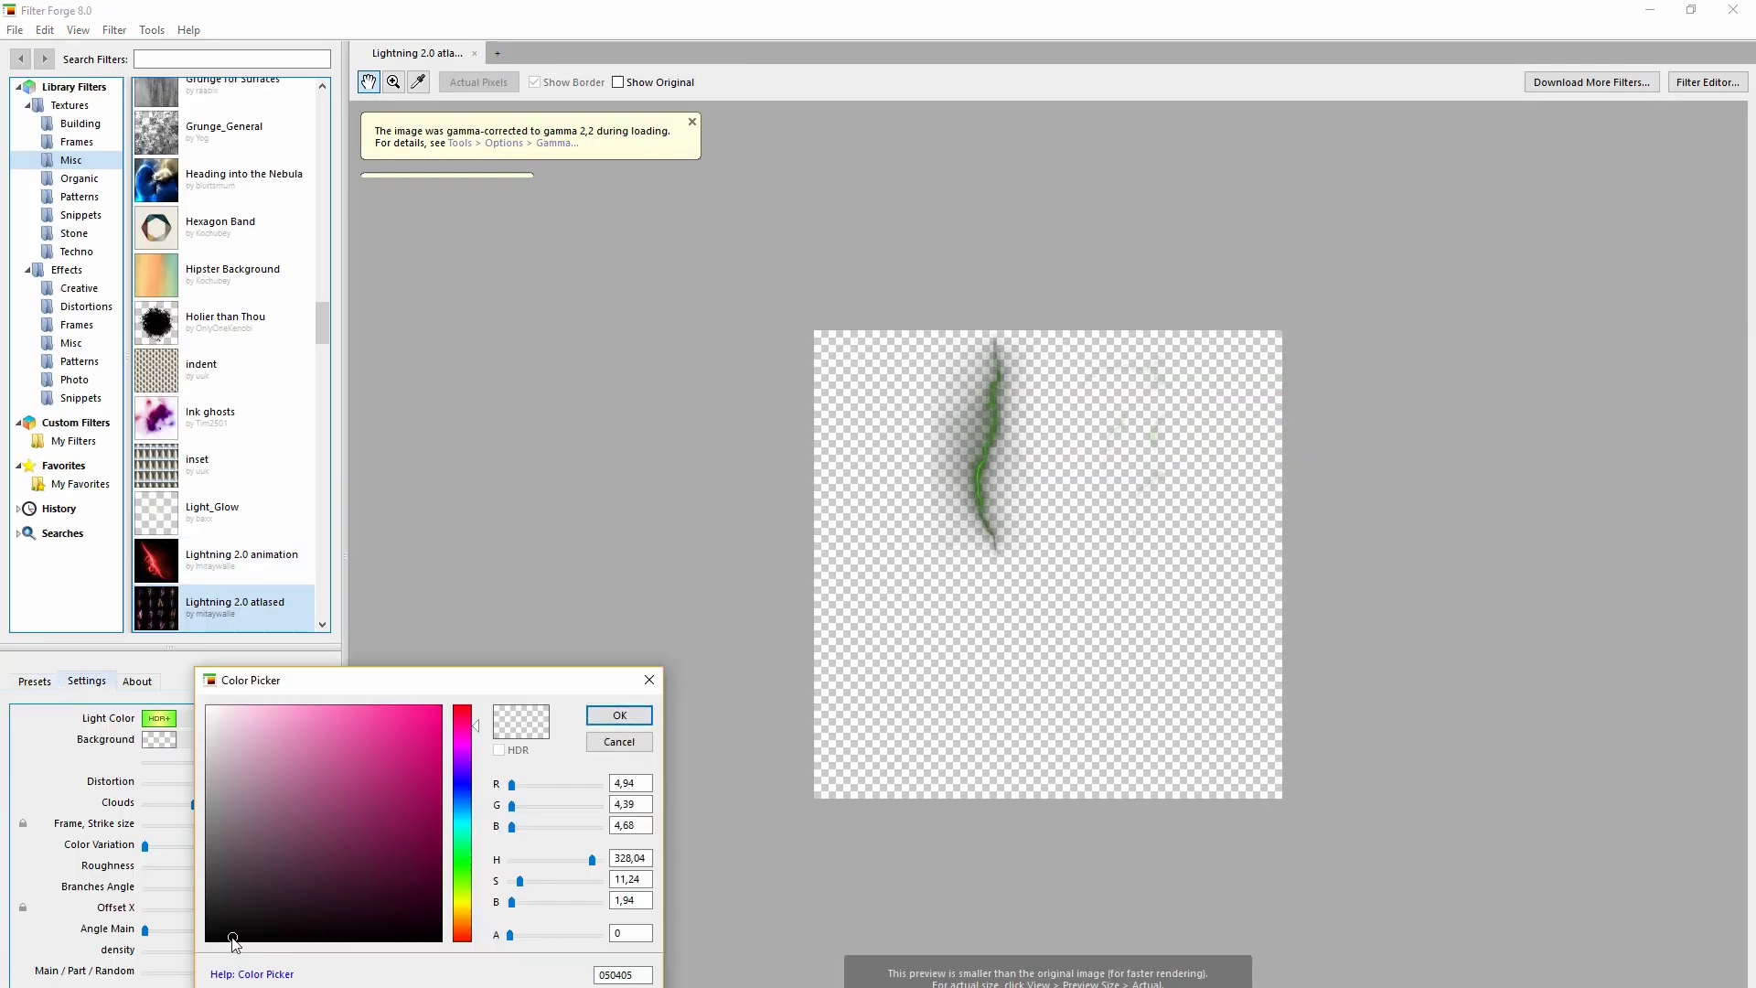
left_click_drag(510, 935, 591, 935)
left_click(619, 715)
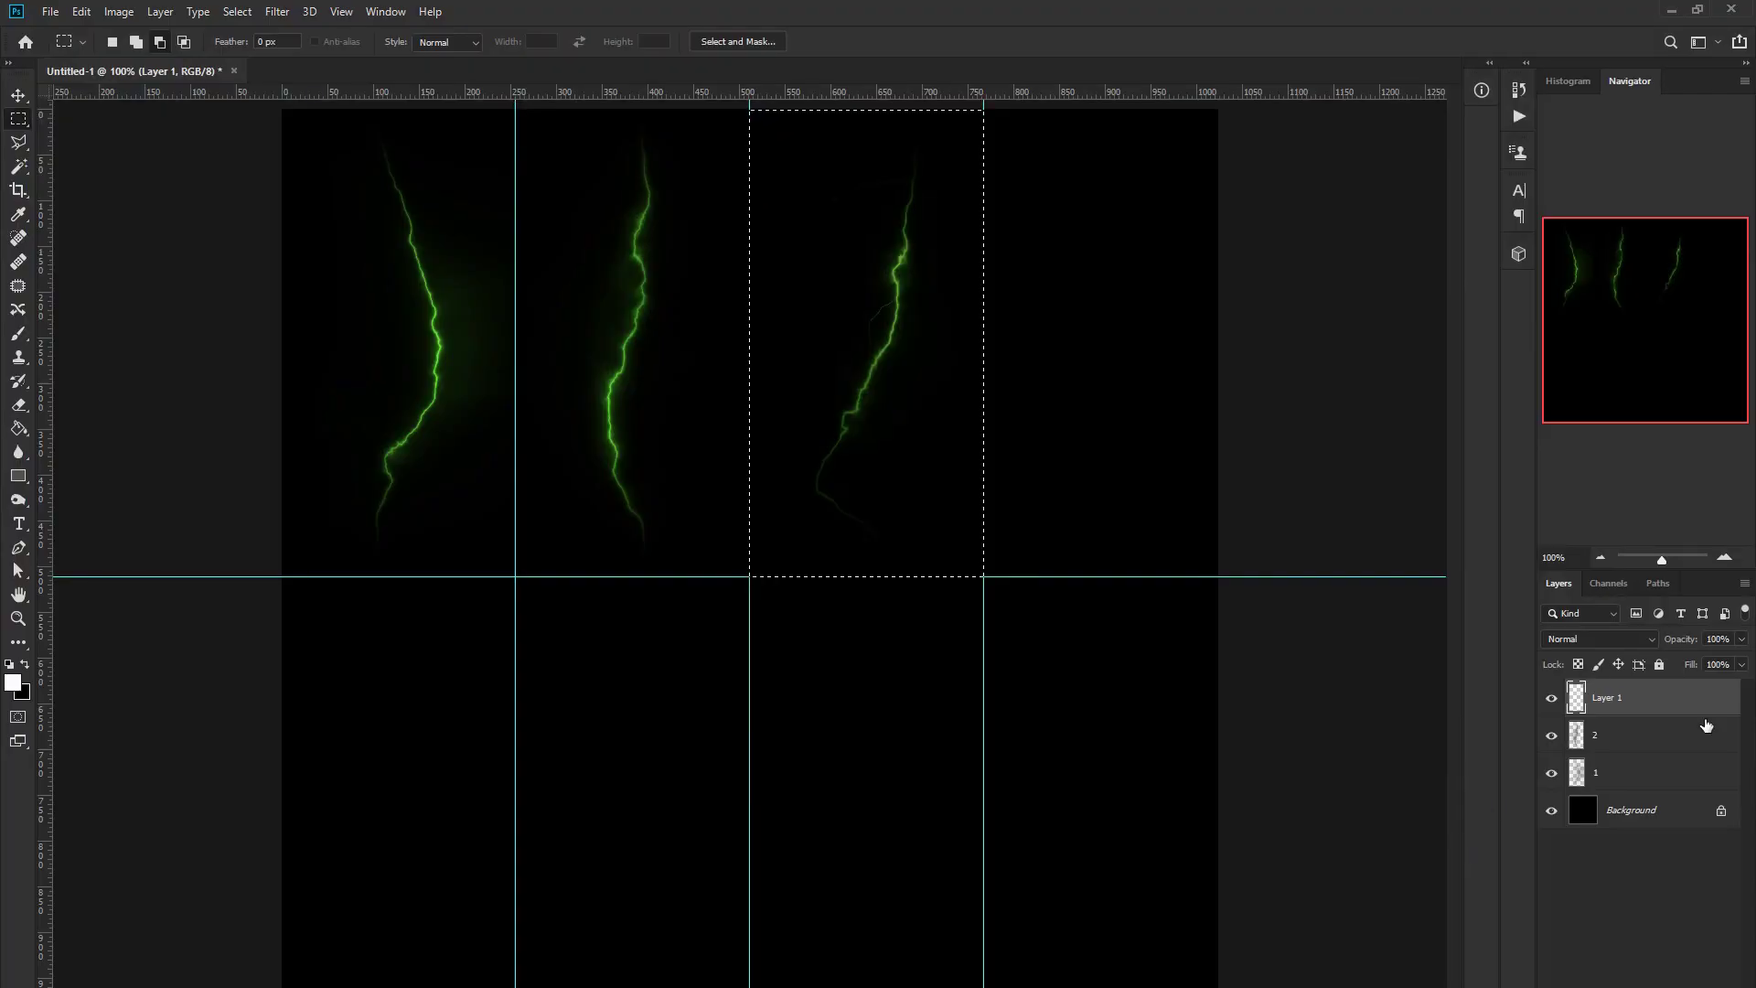
Duplicate and merge the third bolt's layer, then select layers 2 and Layer 1 copy 3
key("ctrl+j")
key("ctrl+j")
key("ctrl+j")
right_click(1610, 723)
left_click(1445, 835)
left_click(1666, 737)
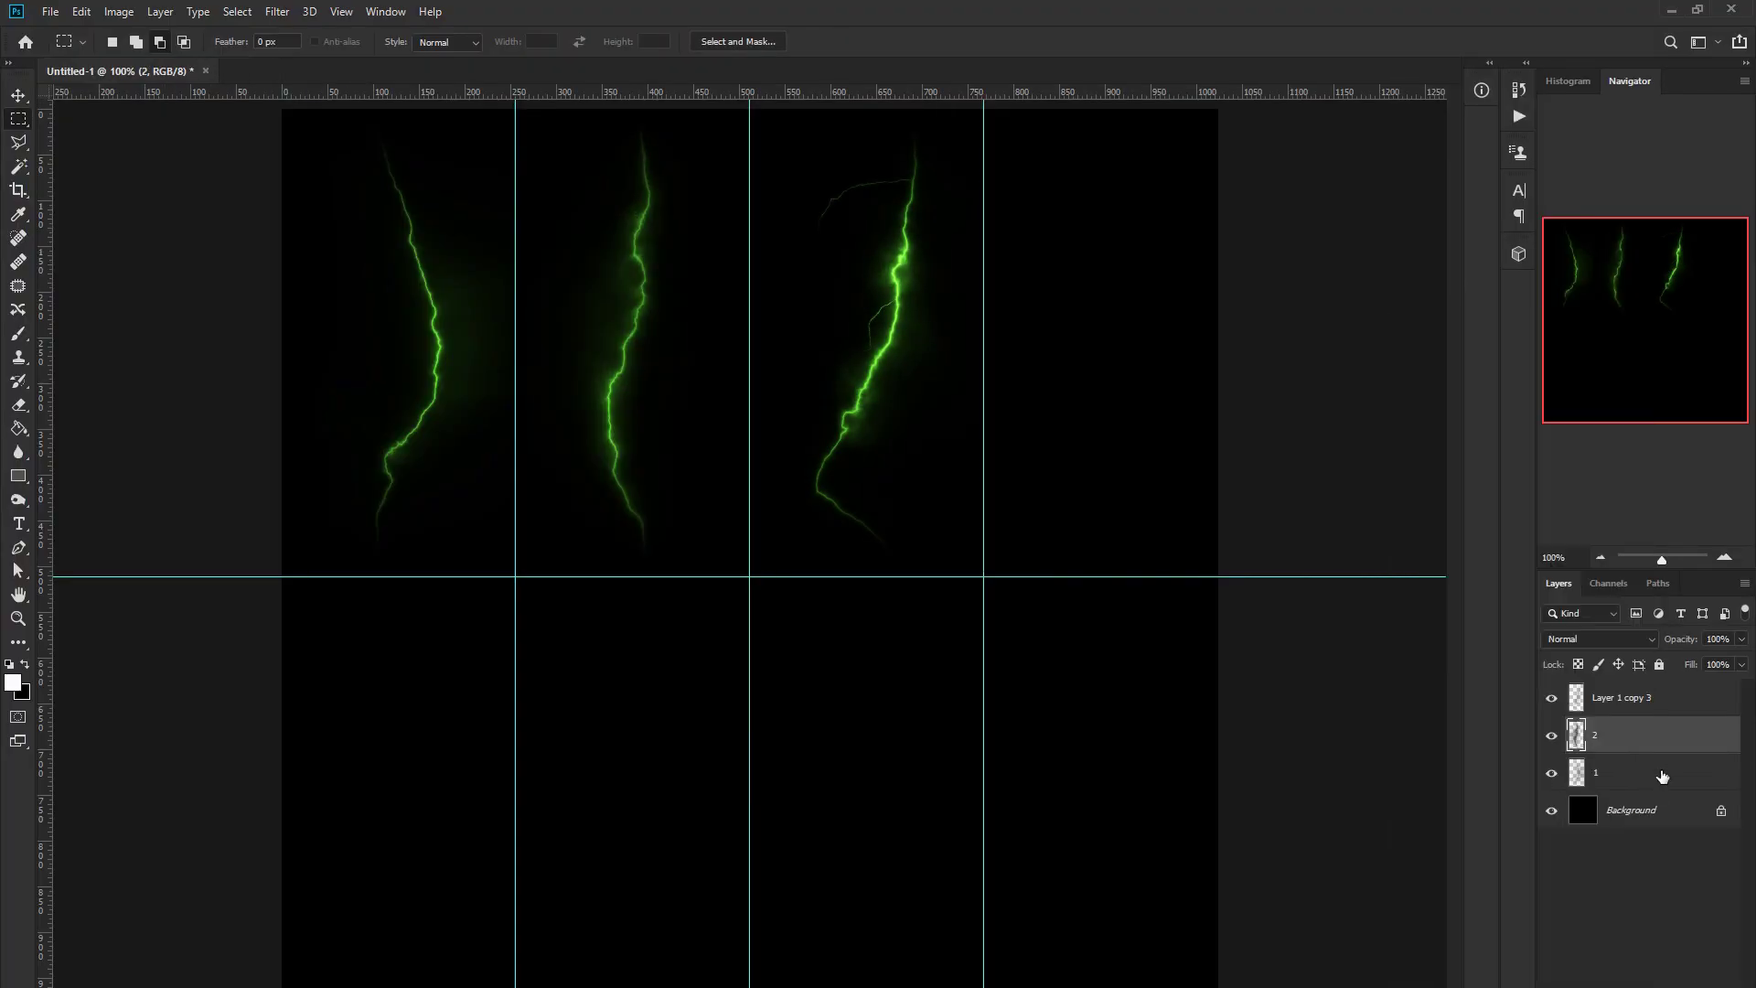
left_click(1680, 701)
type("3")
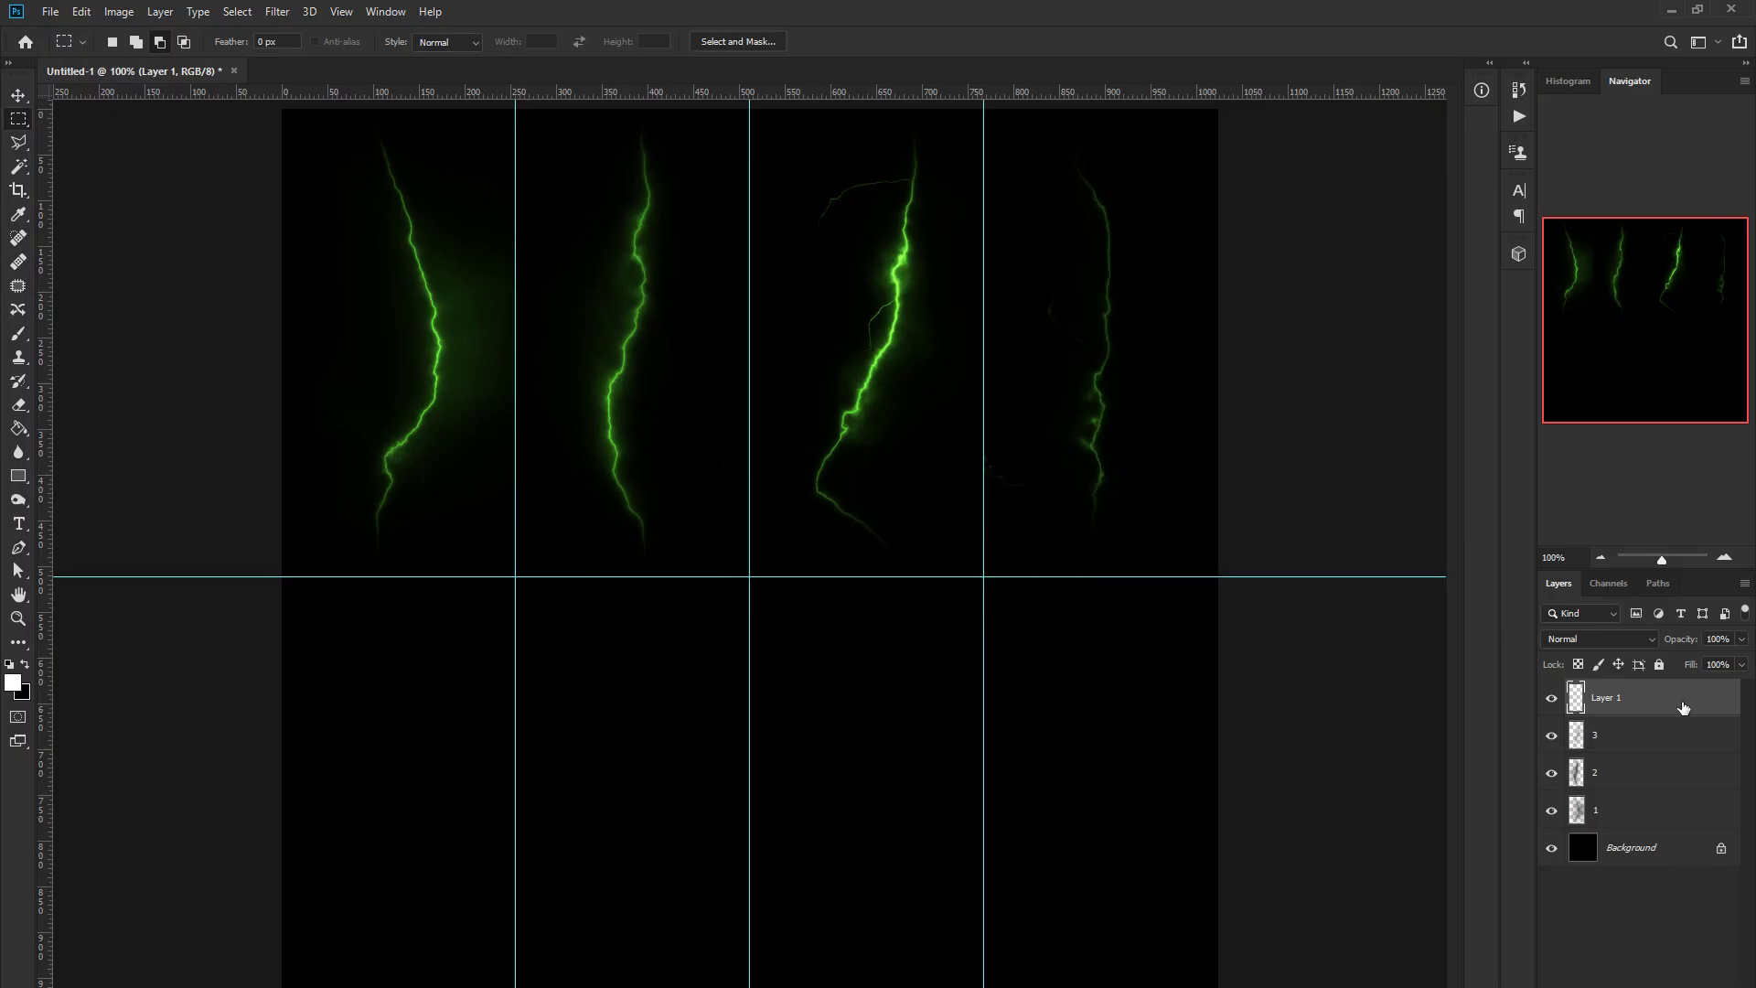
Duplicate and merge the fourth bolt's layer to brighten it
key("ctrl+j")
key("ctrl+j")
key("ctrl+j")
right_click(1646, 704)
left_click(1573, 569)
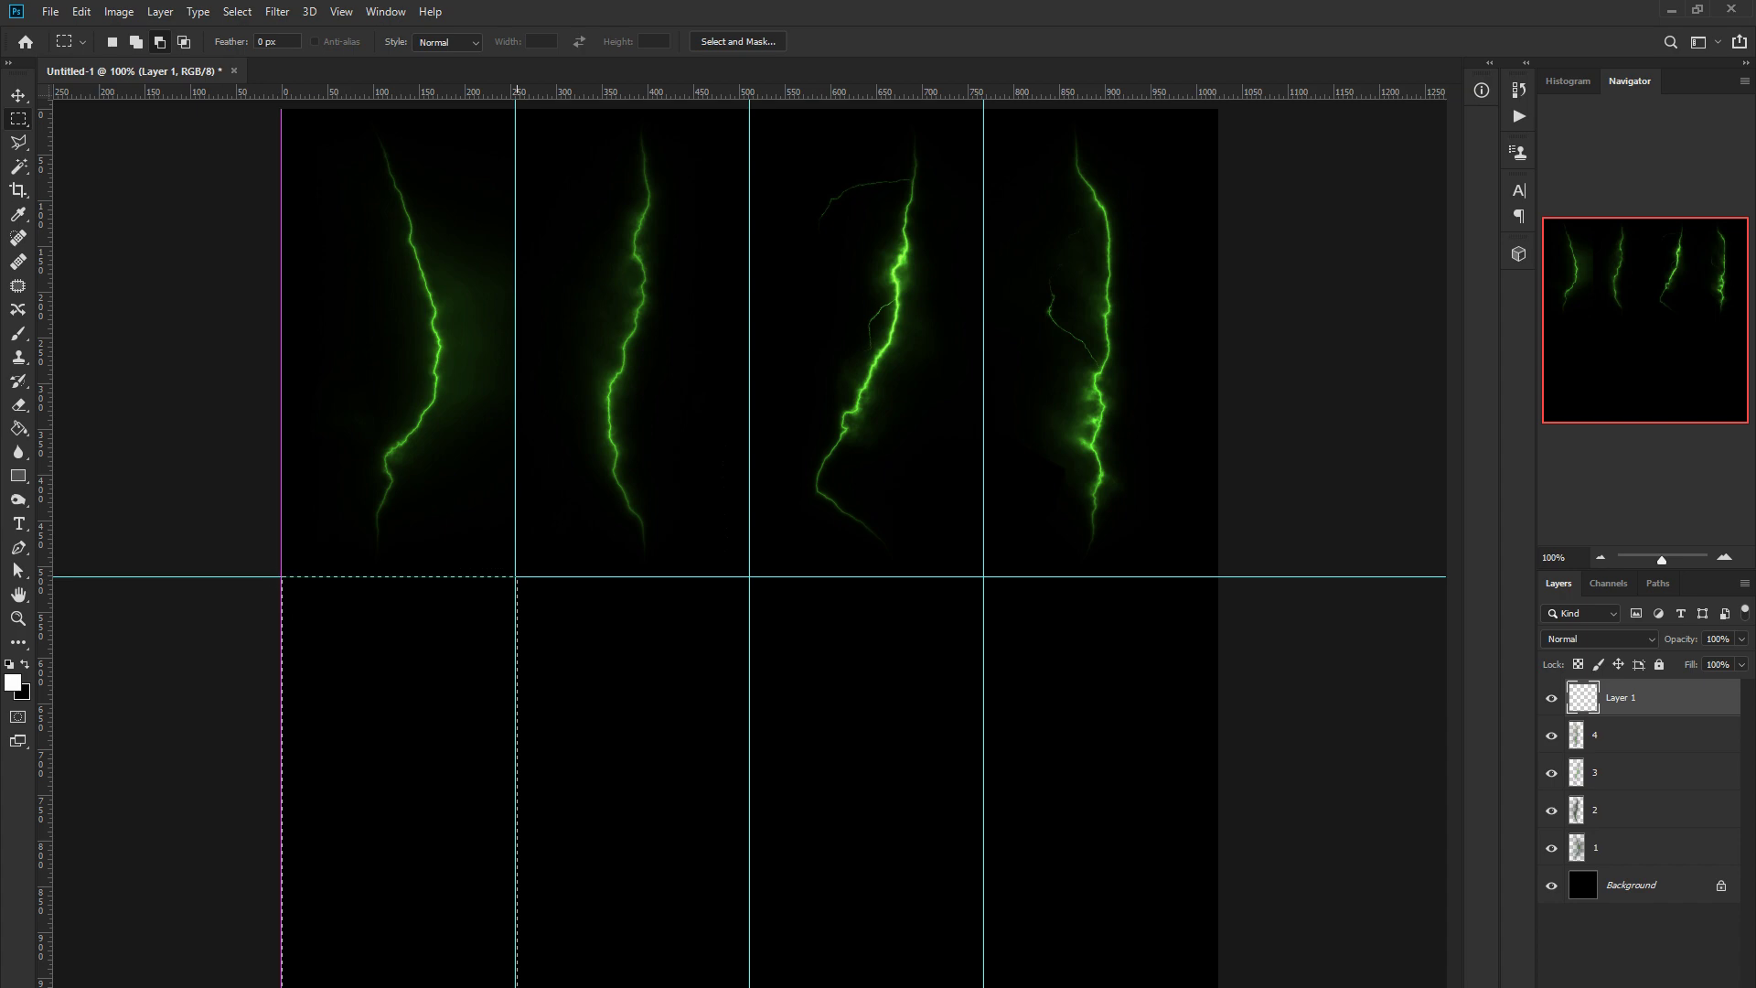
Render a Filter Forge lightning bolt in the first bottom-row cell
left_click(277, 12)
left_click(558, 406)
left_click(87, 681)
left_click(159, 718)
left_click(607, 717)
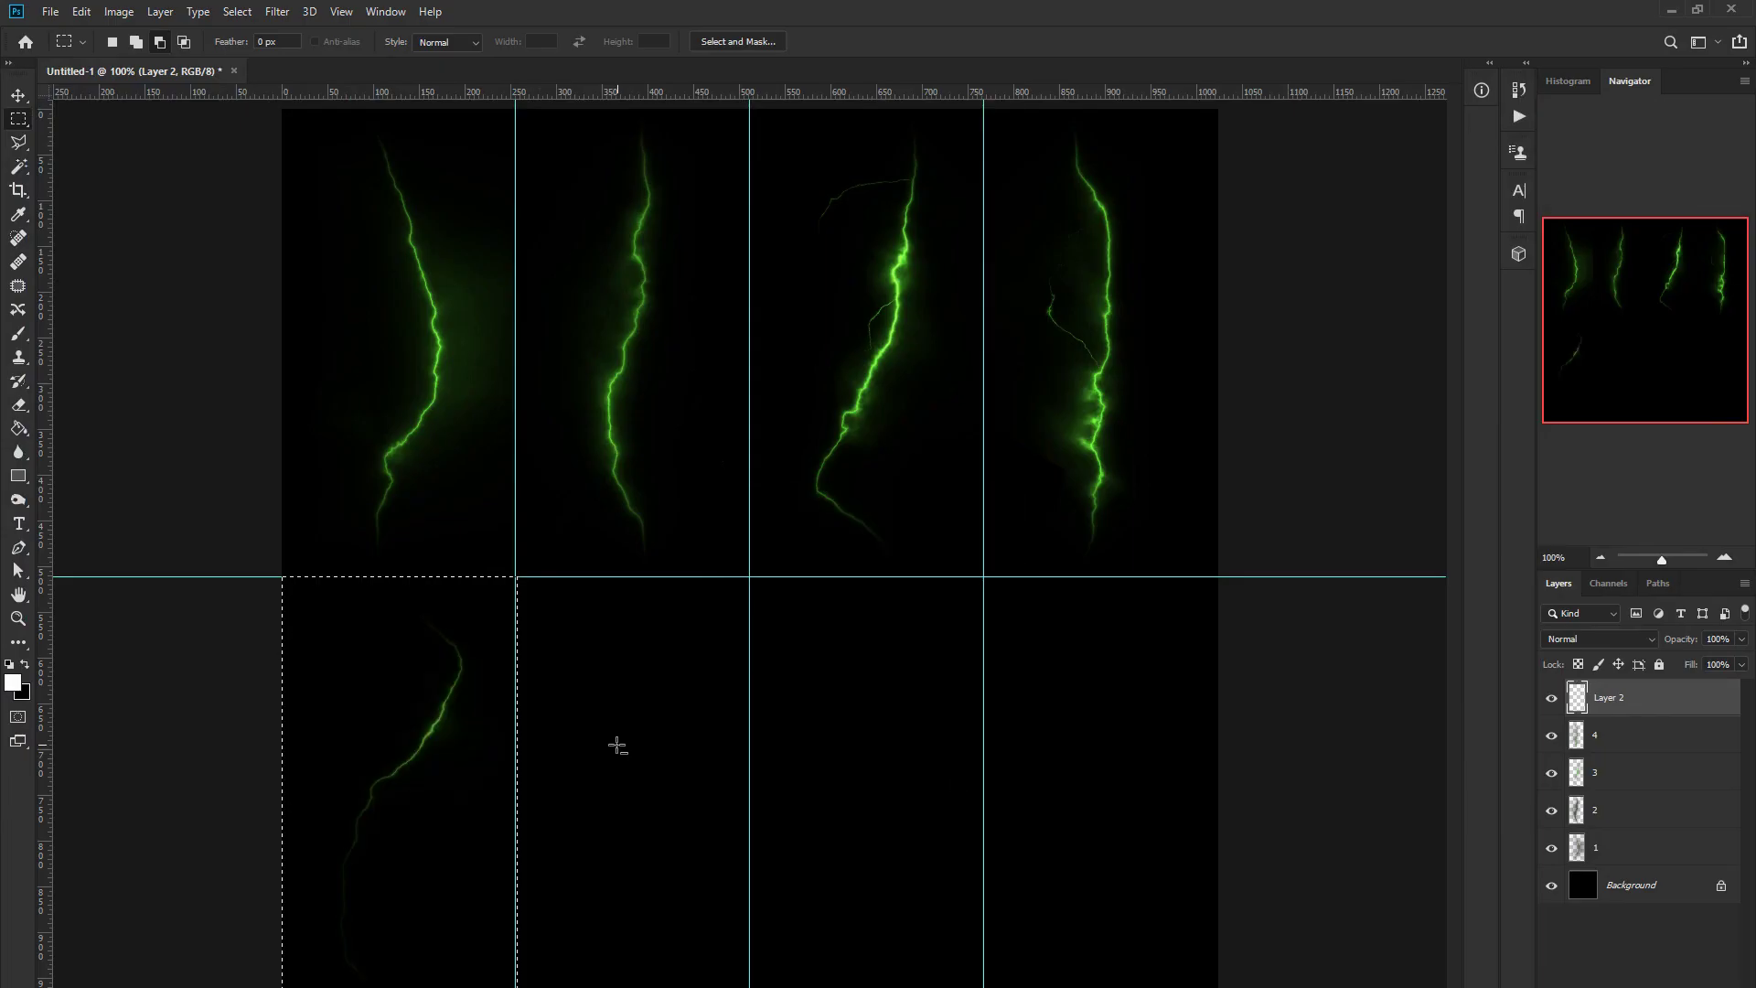
Duplicate the lower-left bolt, merge the copies with Ctrl+E, and rename the layer 5
key("ctrl+j")
key("ctrl+j")
key("ctrl+j")
key("ctrl+j")
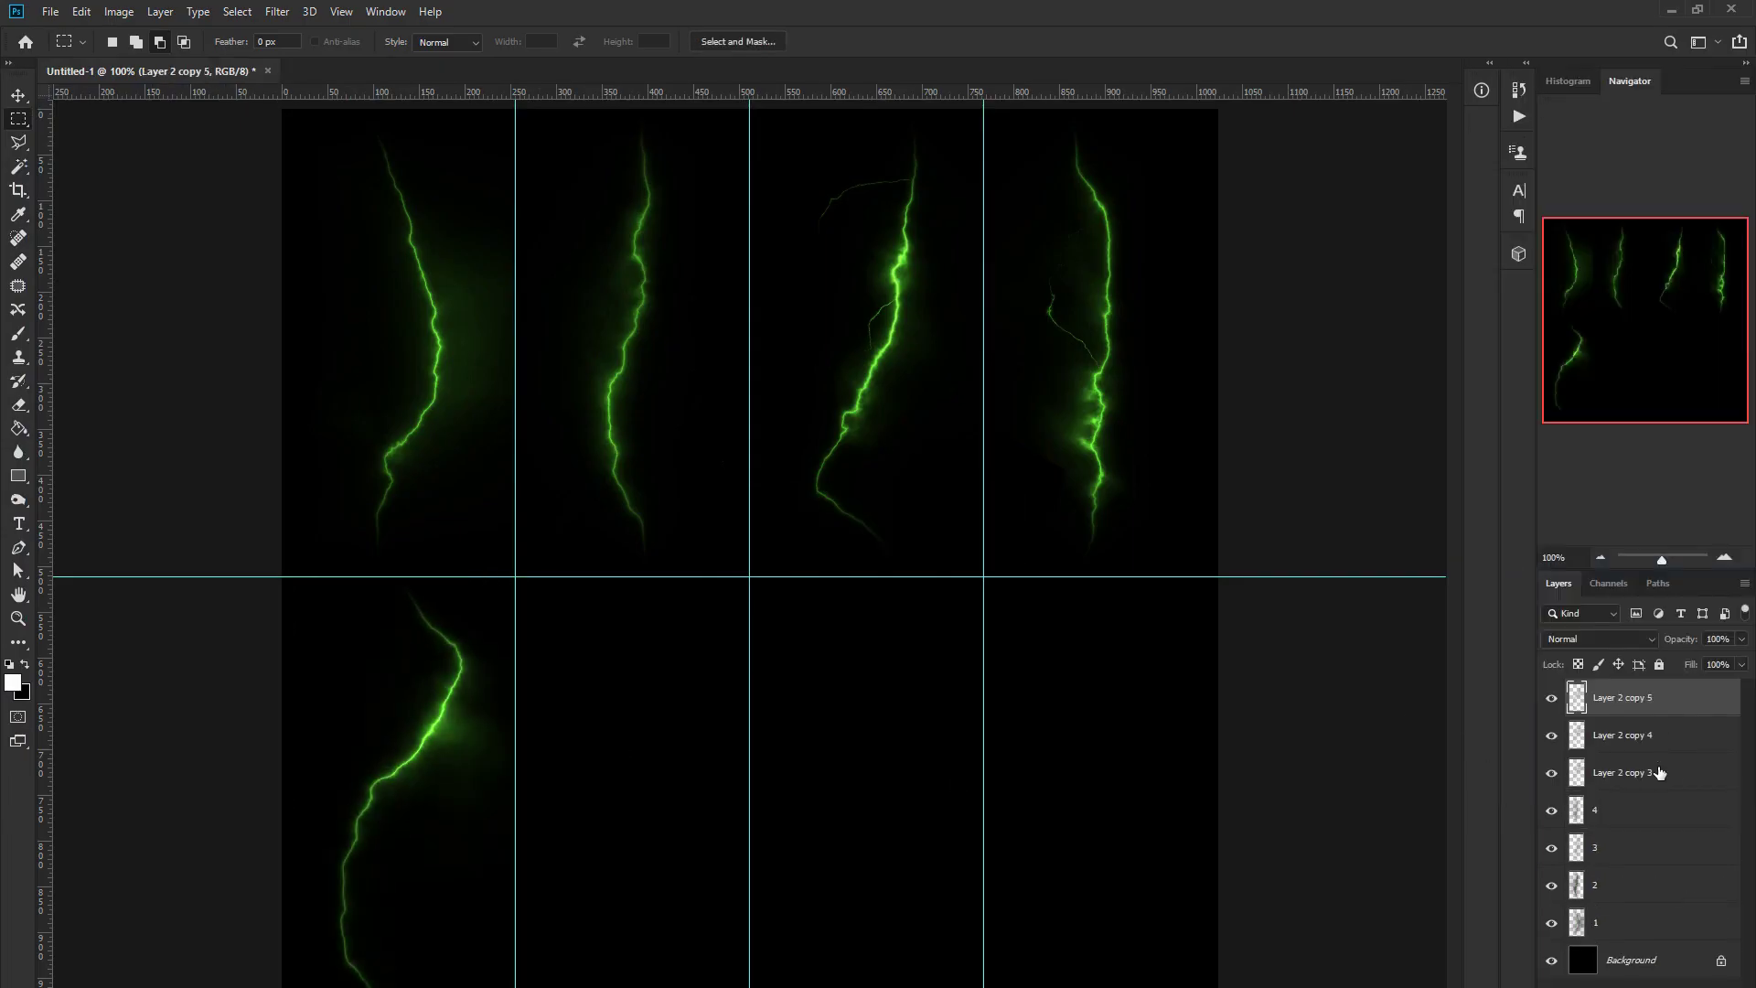
left_click(1660, 773, "shift")
key("ctrl+e")
double_click(1623, 697)
type("5v")
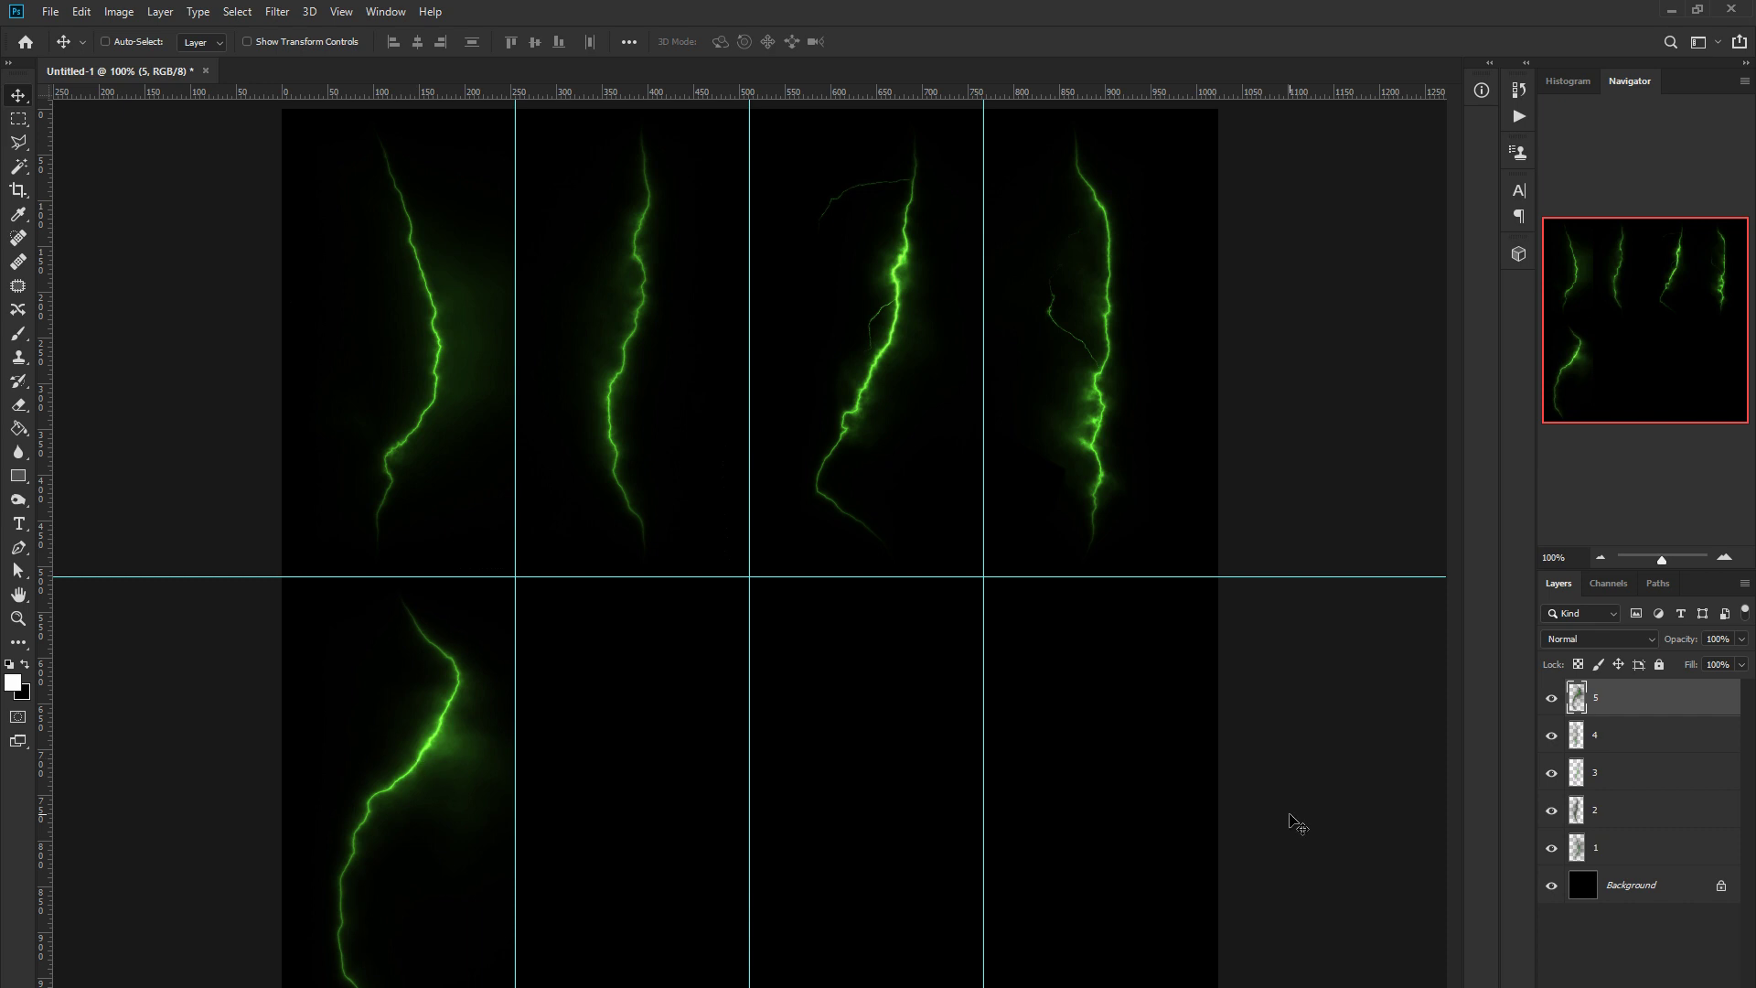
On a new layer, rerun Filter Forge on the second bottom cell with shifted, denser lightning
key("ctrl+shift+alt+n")
key("m")
left_click_drag(515, 578, 742, 987)
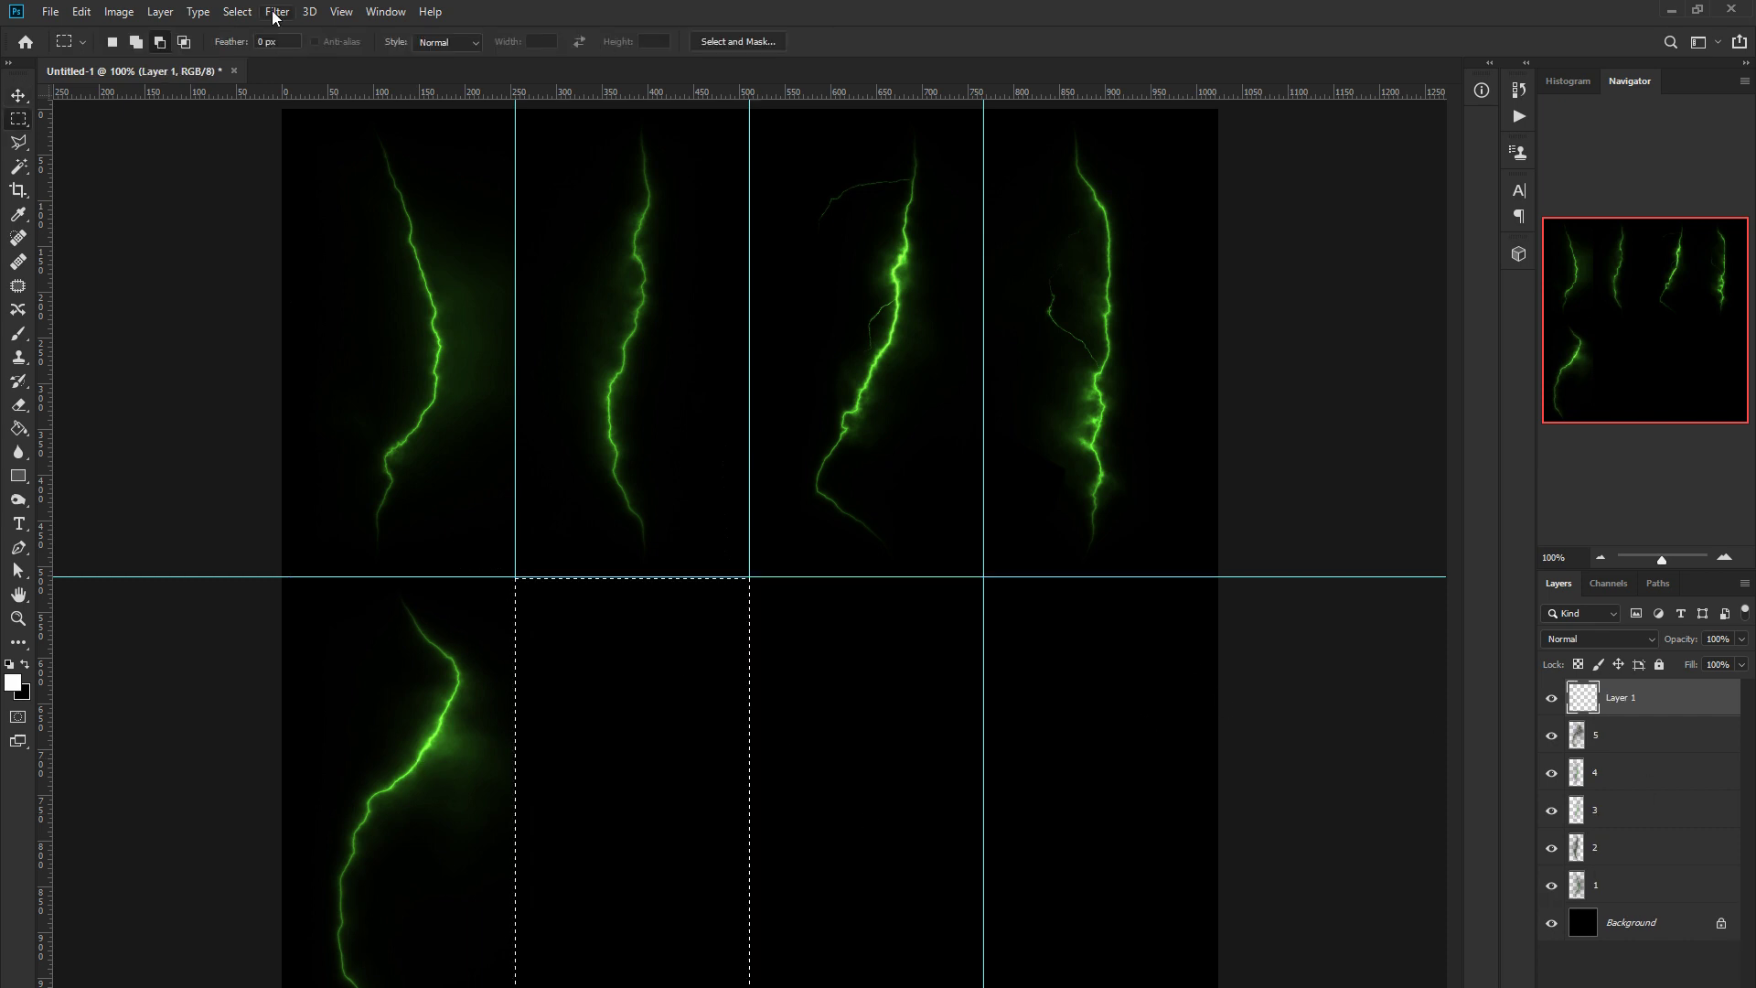
key("ctrl+f")
mouse_move(256, 908)
left_mouse_down()
mouse_move(224, 909)
mouse_move(221, 887)
mouse_move(232, 908)
left_mouse_up()
mouse_move(229, 951)
left_mouse_down()
mouse_move(262, 955)
mouse_move(239, 916)
mouse_move(265, 920)
left_mouse_up()
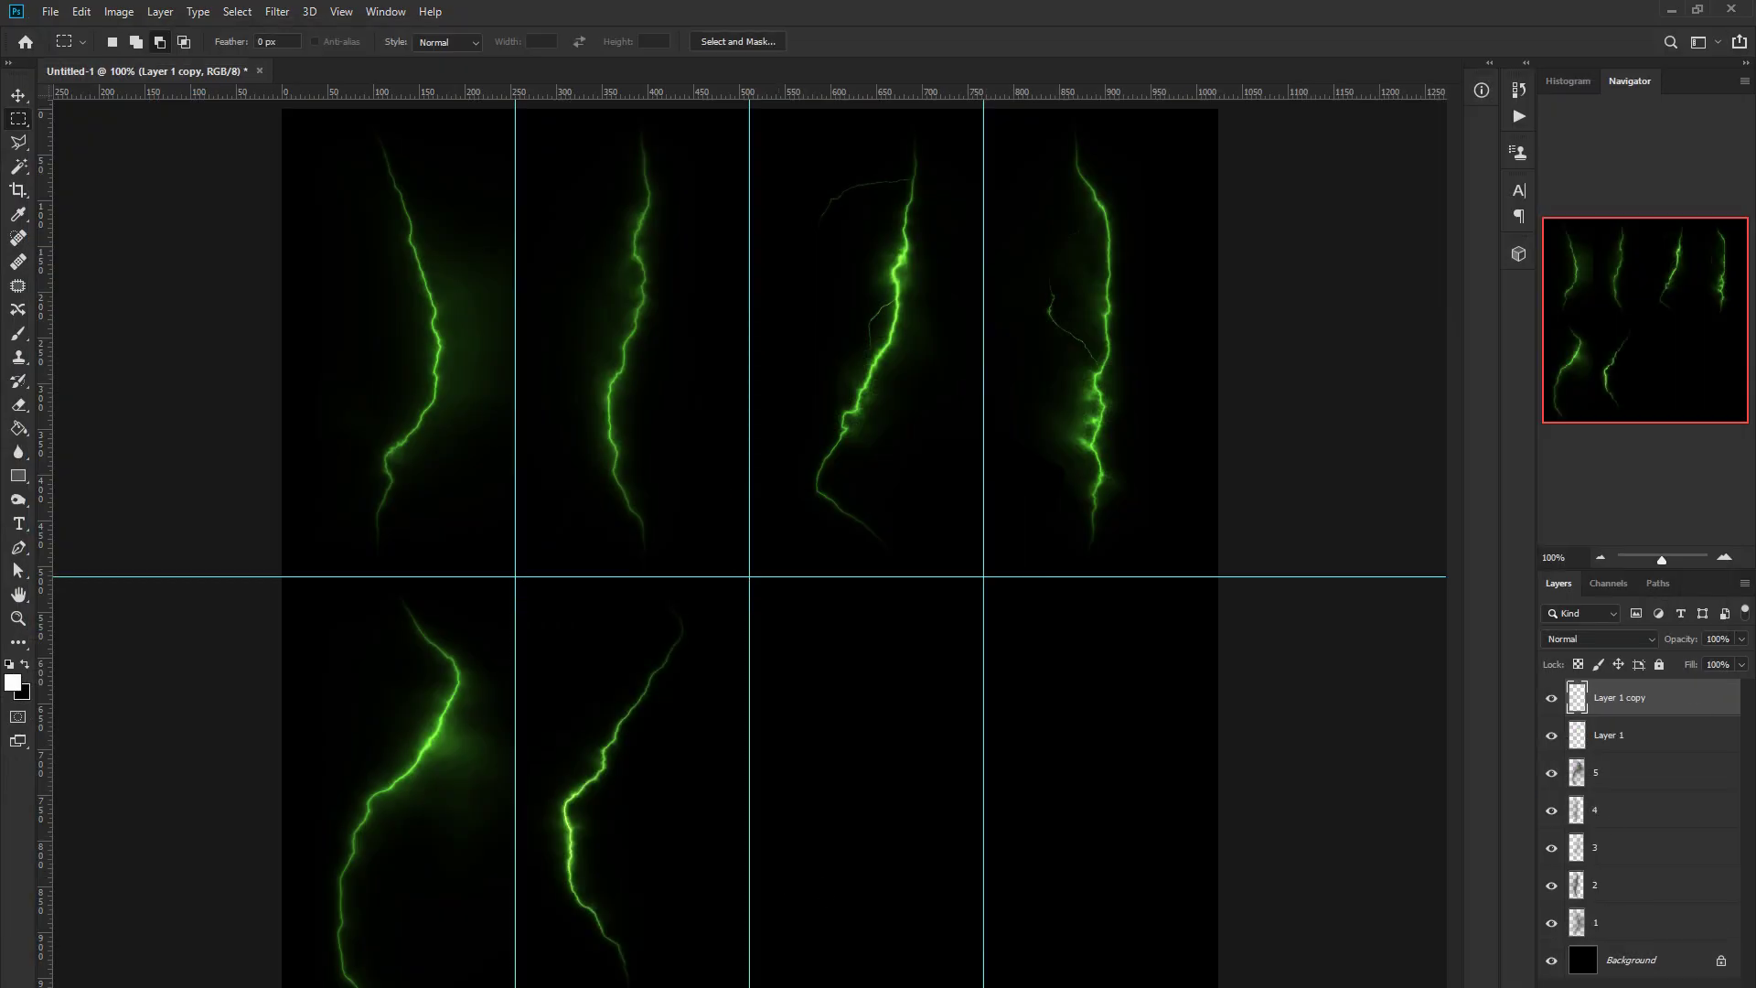
Merge the sixth bolt's layers, add a new layer, and select the third bottom cell
right_click(1583, 956)
left_click(1575, 572)
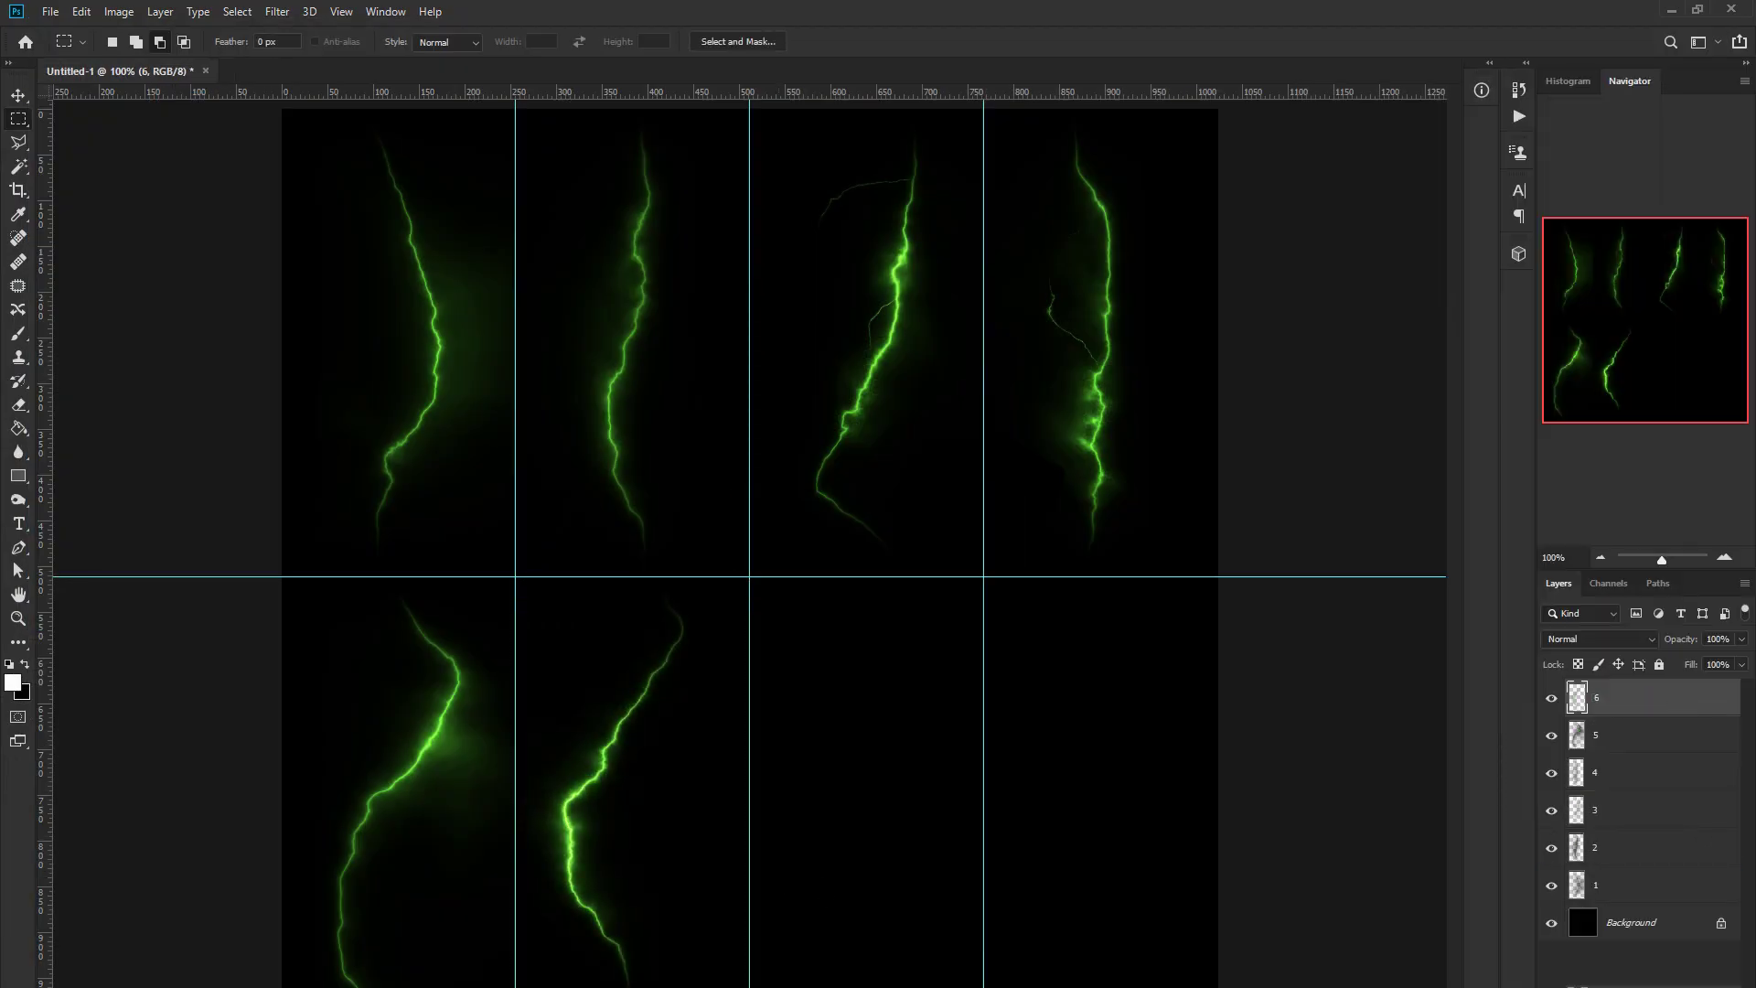
key("v")
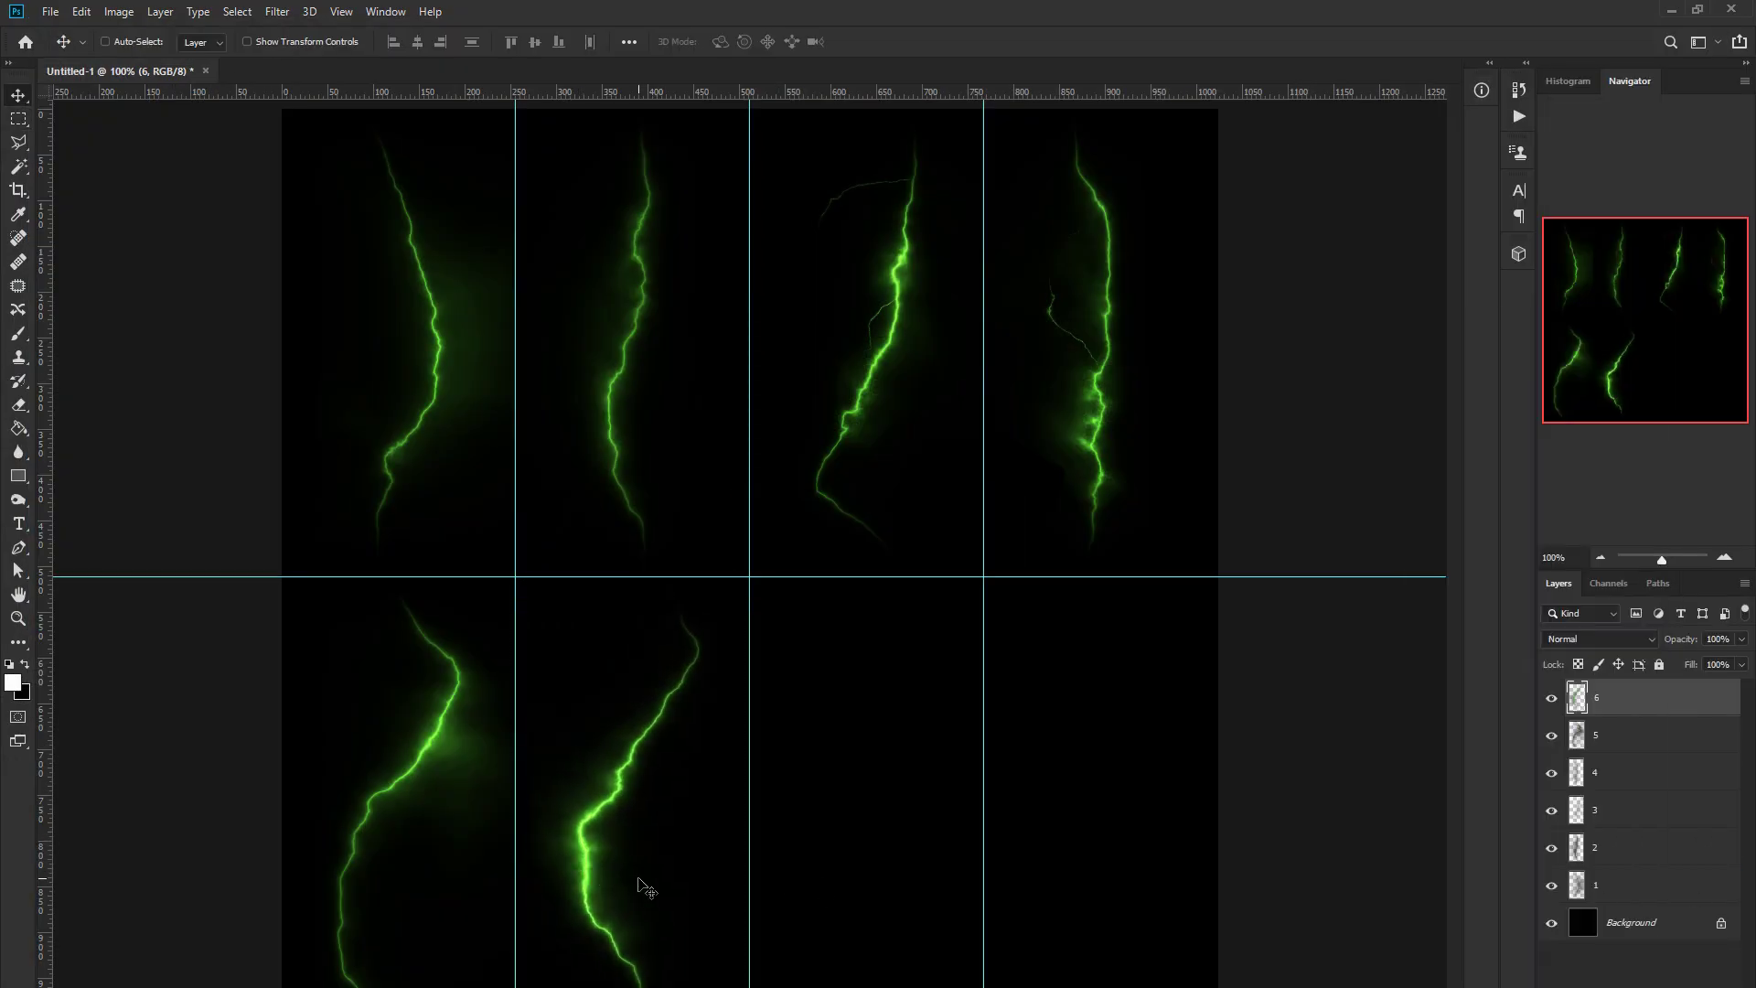
key("ctrl+shift+alt+n")
key("m")
left_click_drag(749, 577, 984, 987)
Render lightning in the third bottom cell with lower Offset X and Clouds at 0
left_click(277, 11)
mouse_move(304, 403)
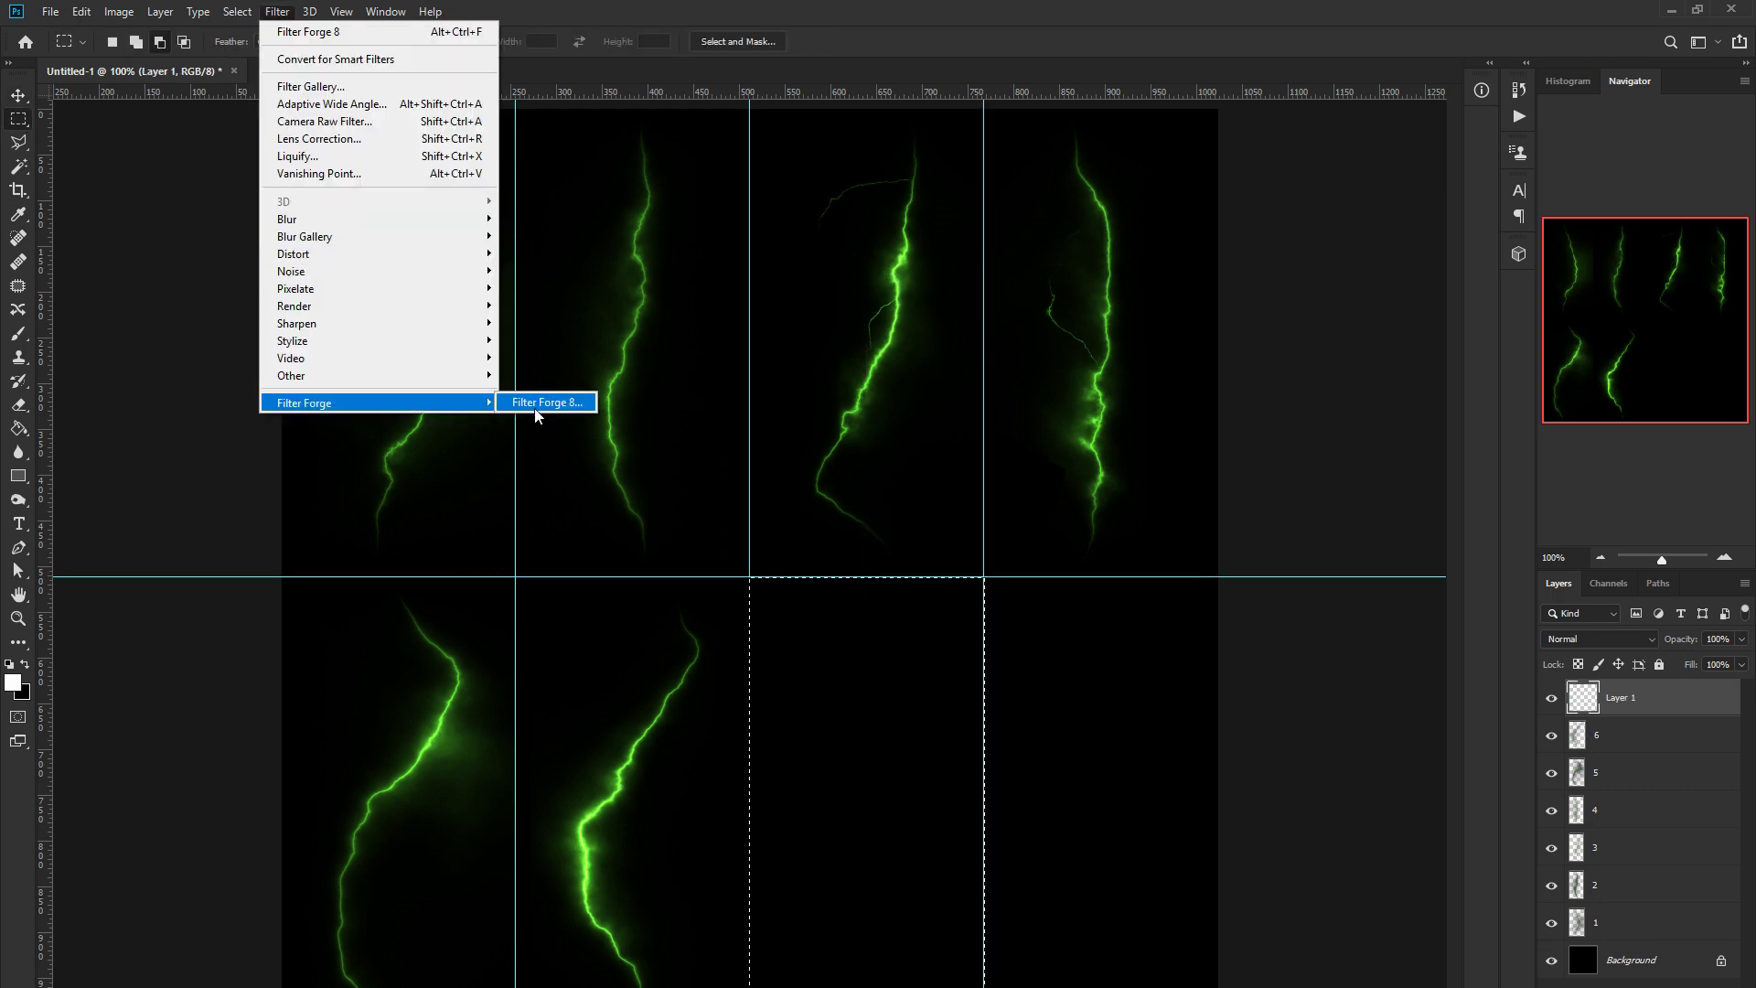
left_click(542, 399)
left_click_drag(203, 911, 168, 923)
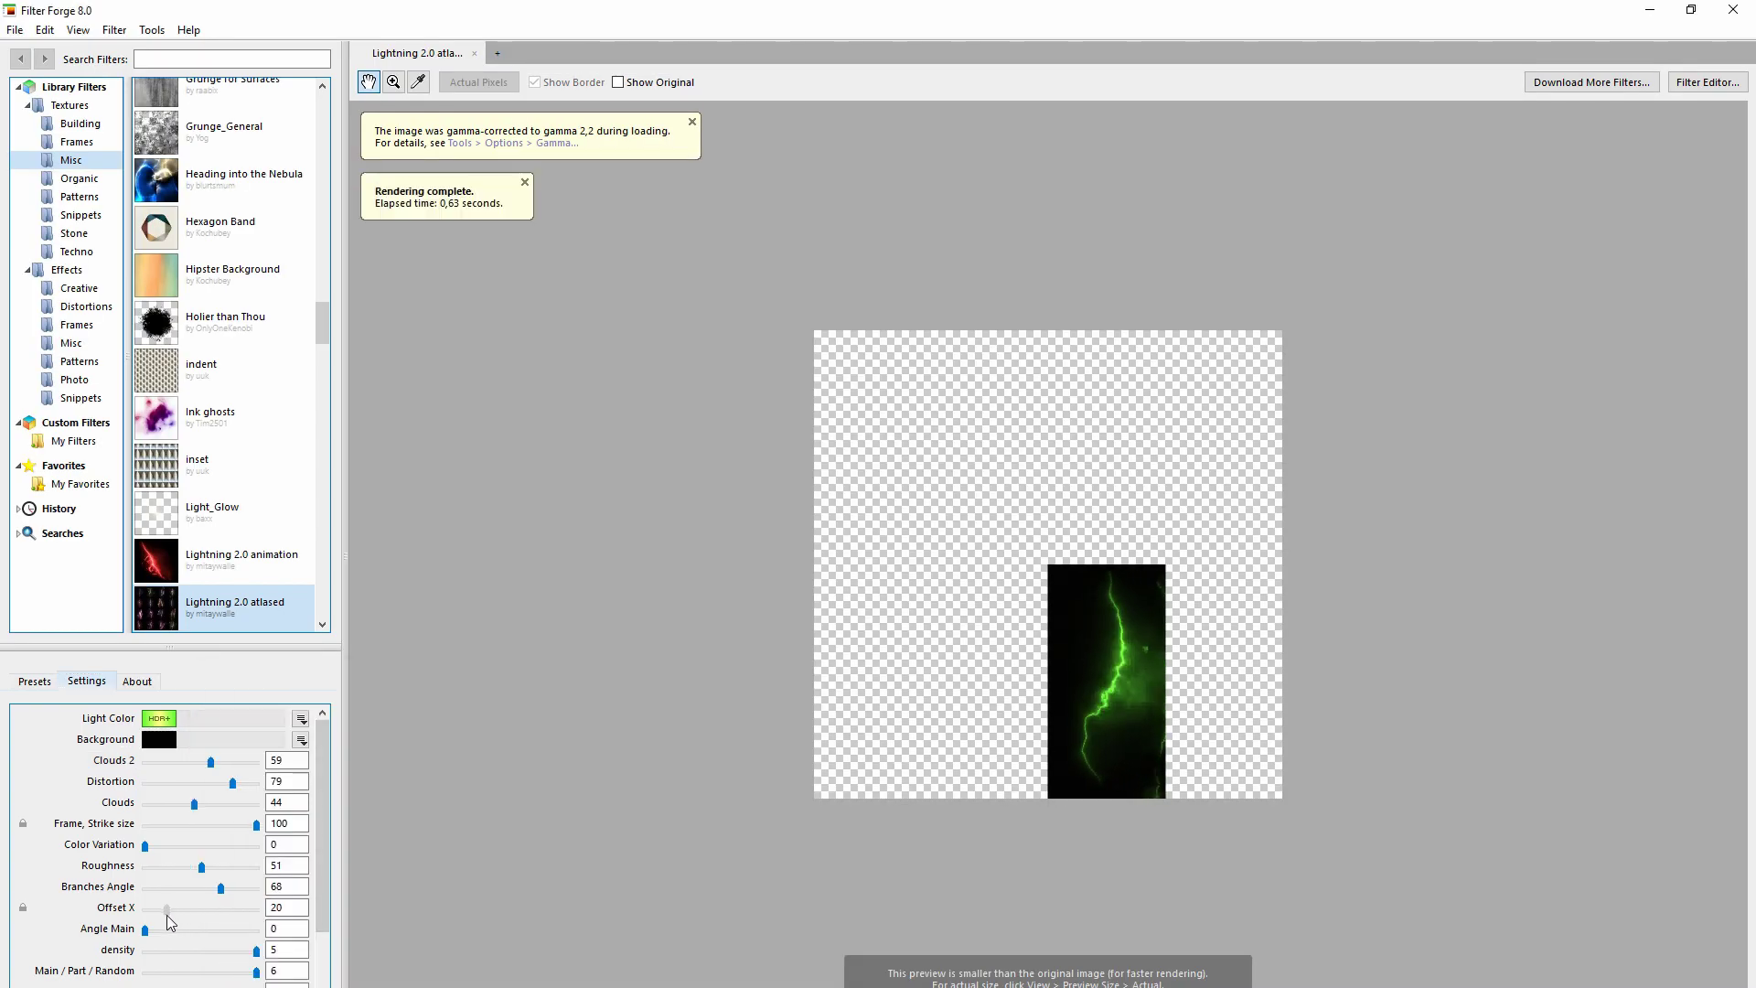
left_click_drag(173, 803, 145, 804)
left_click_drag(166, 910, 174, 907)
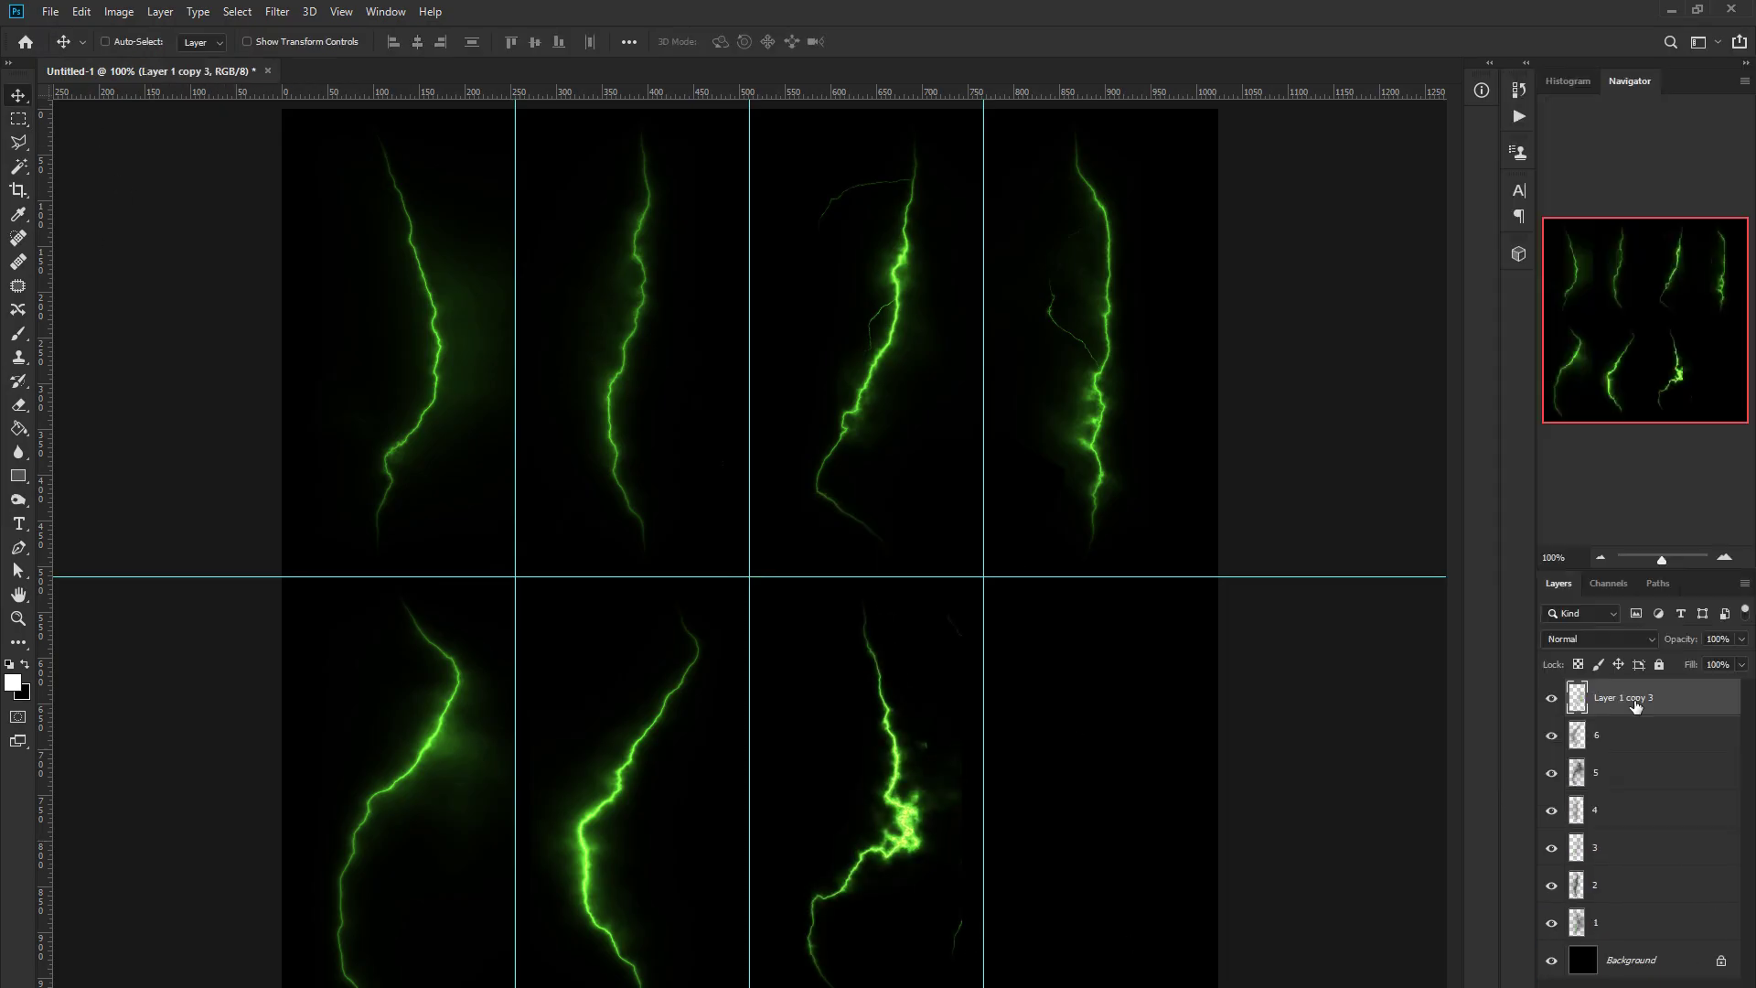
Reset the colours, confirm the picker, and raise Offset X for the final bolt
key("b")
key("x")
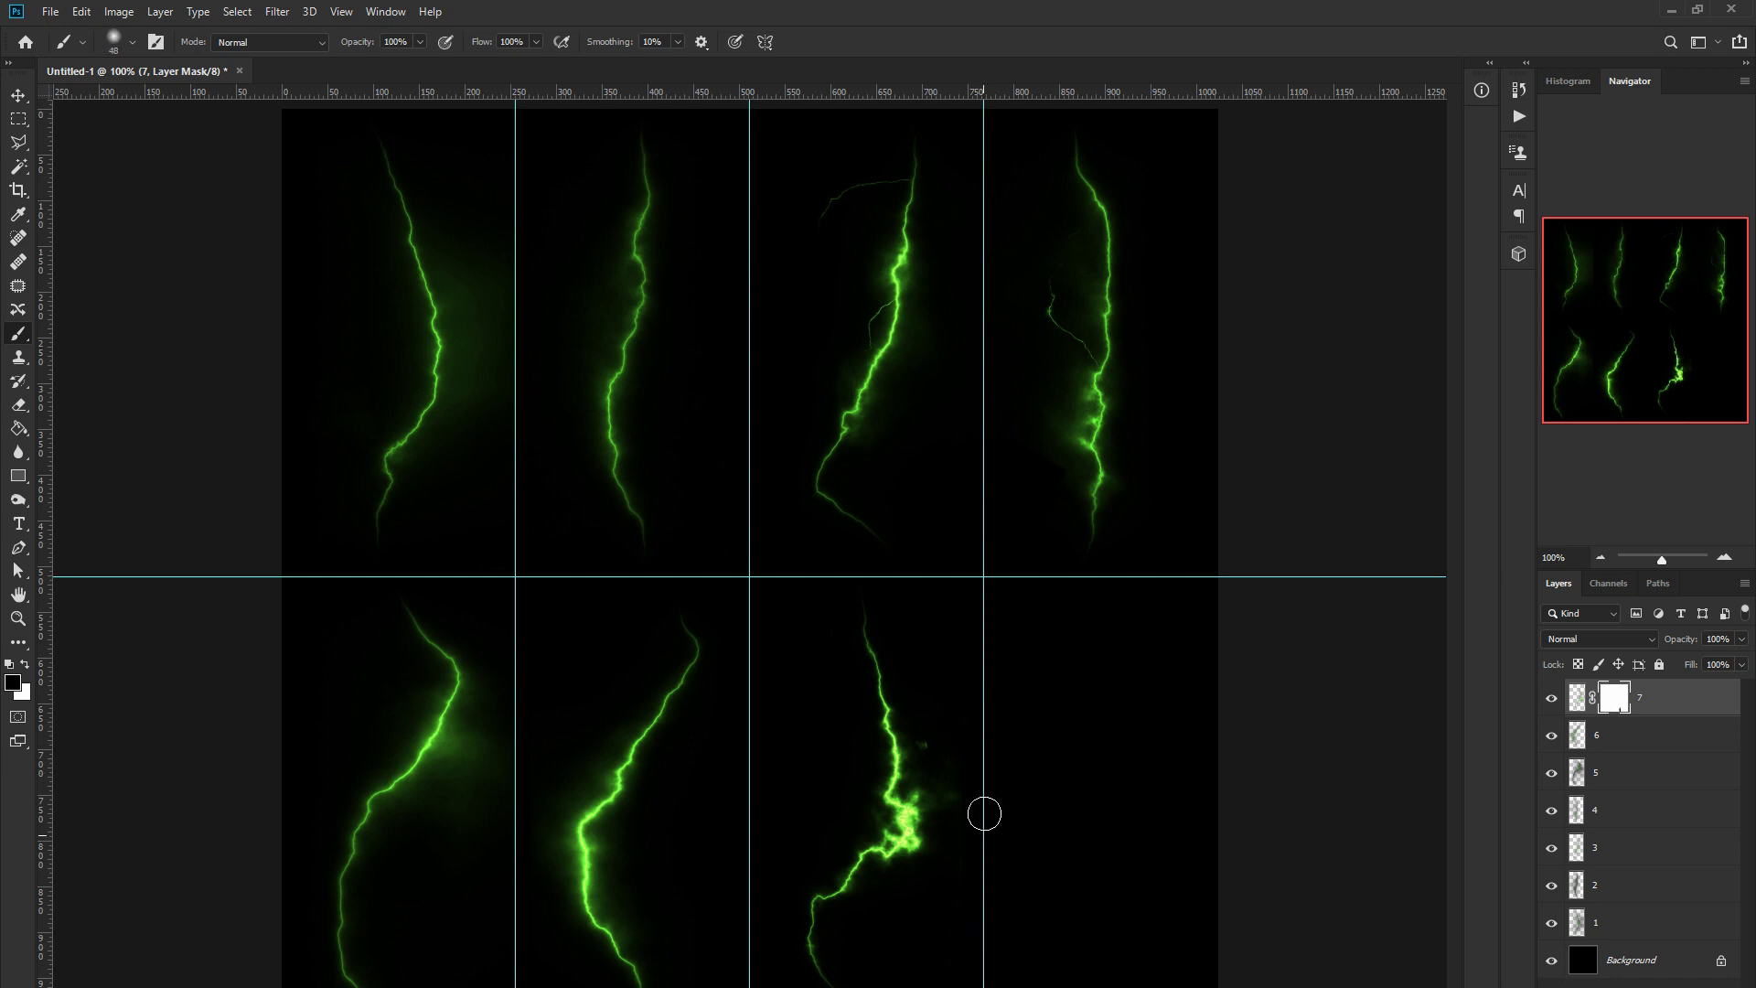
key("ctrl+z")
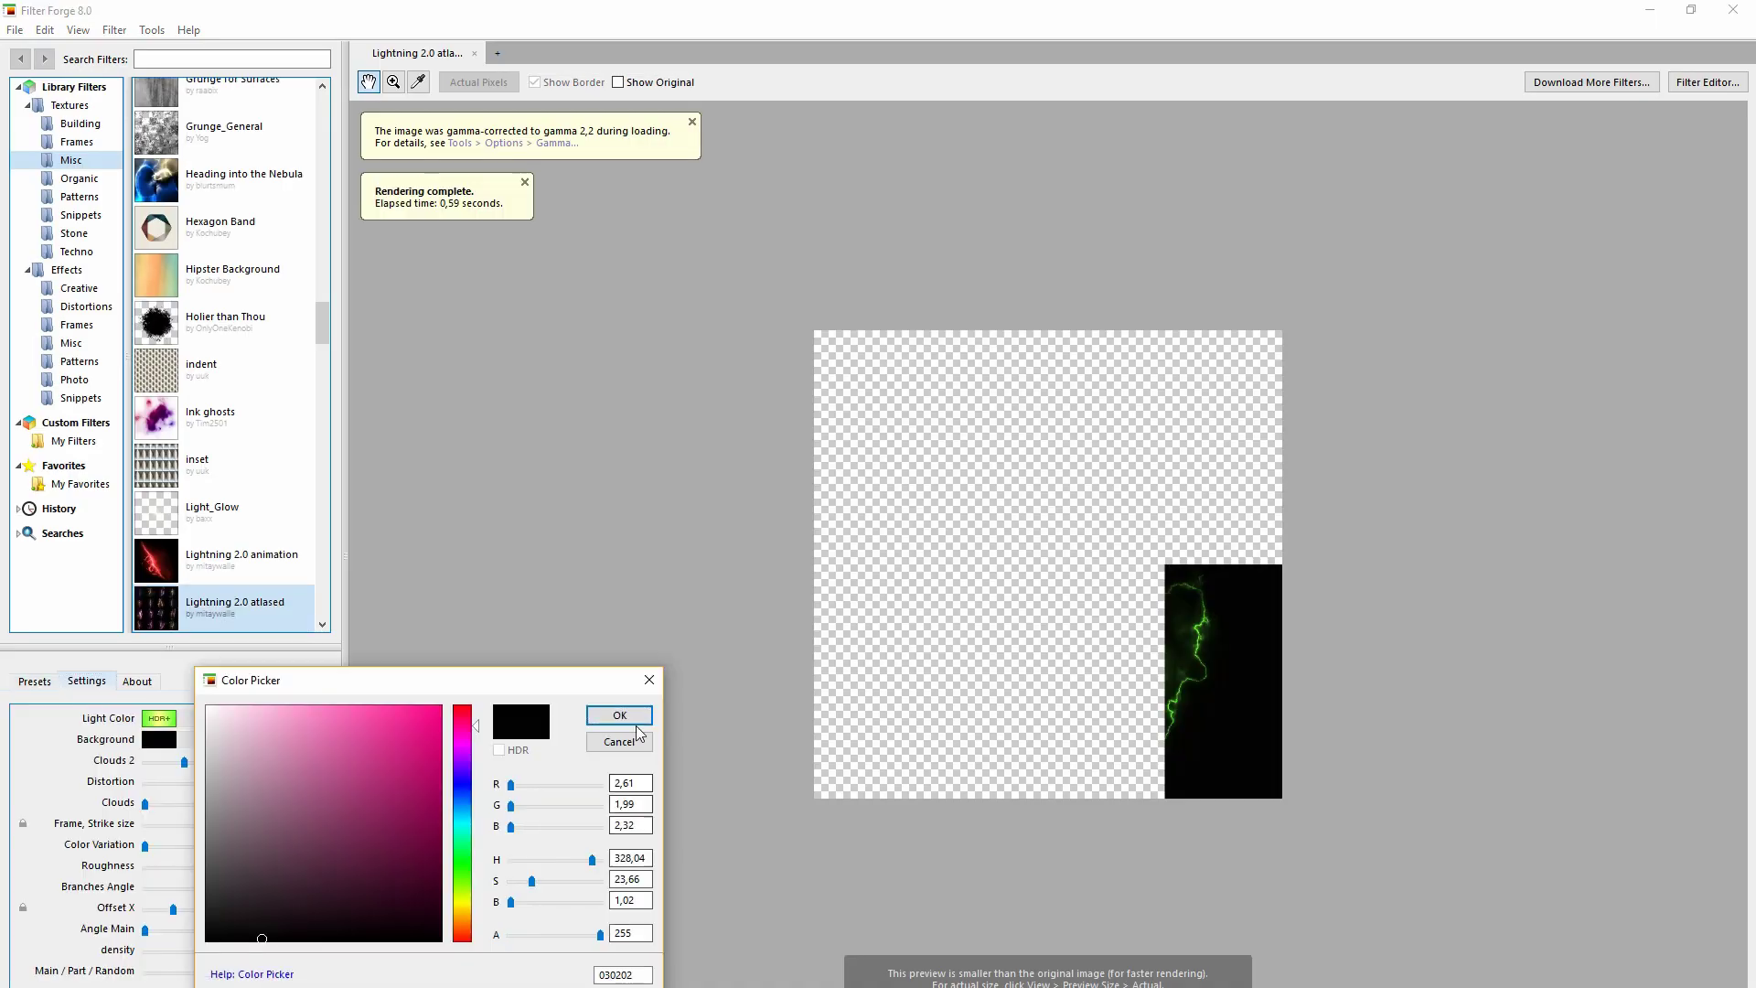
left_click(636, 721)
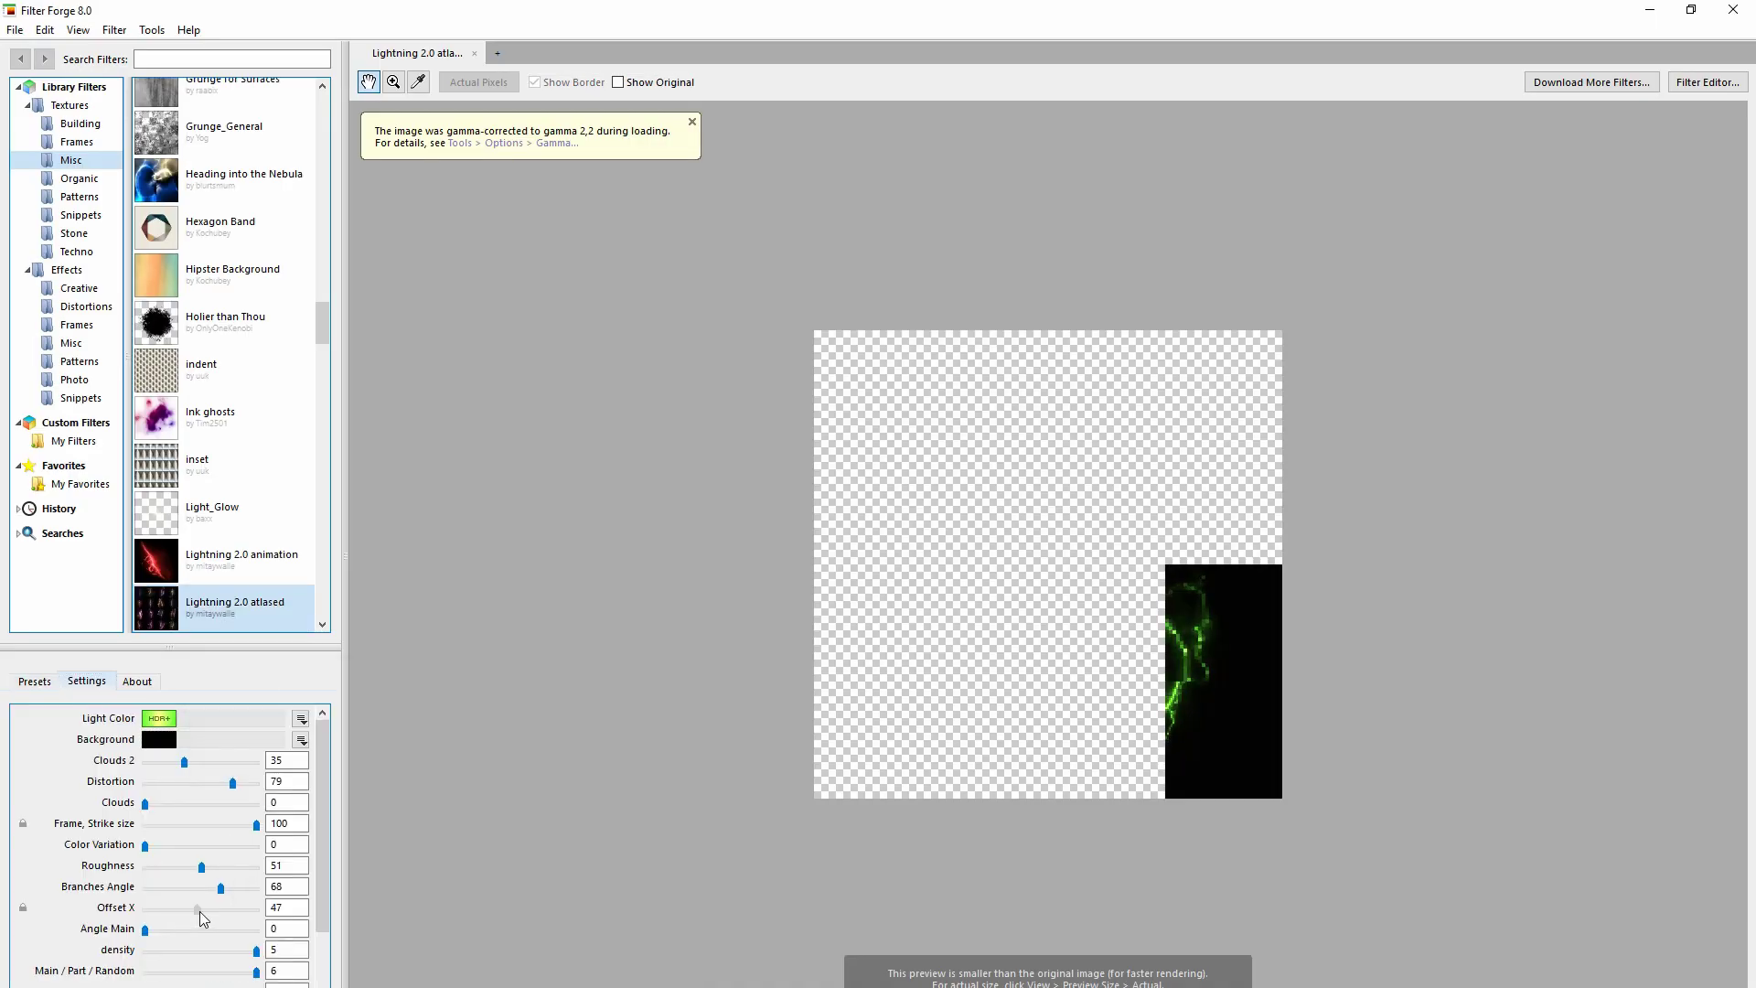
left_click_drag(145, 909, 245, 911)
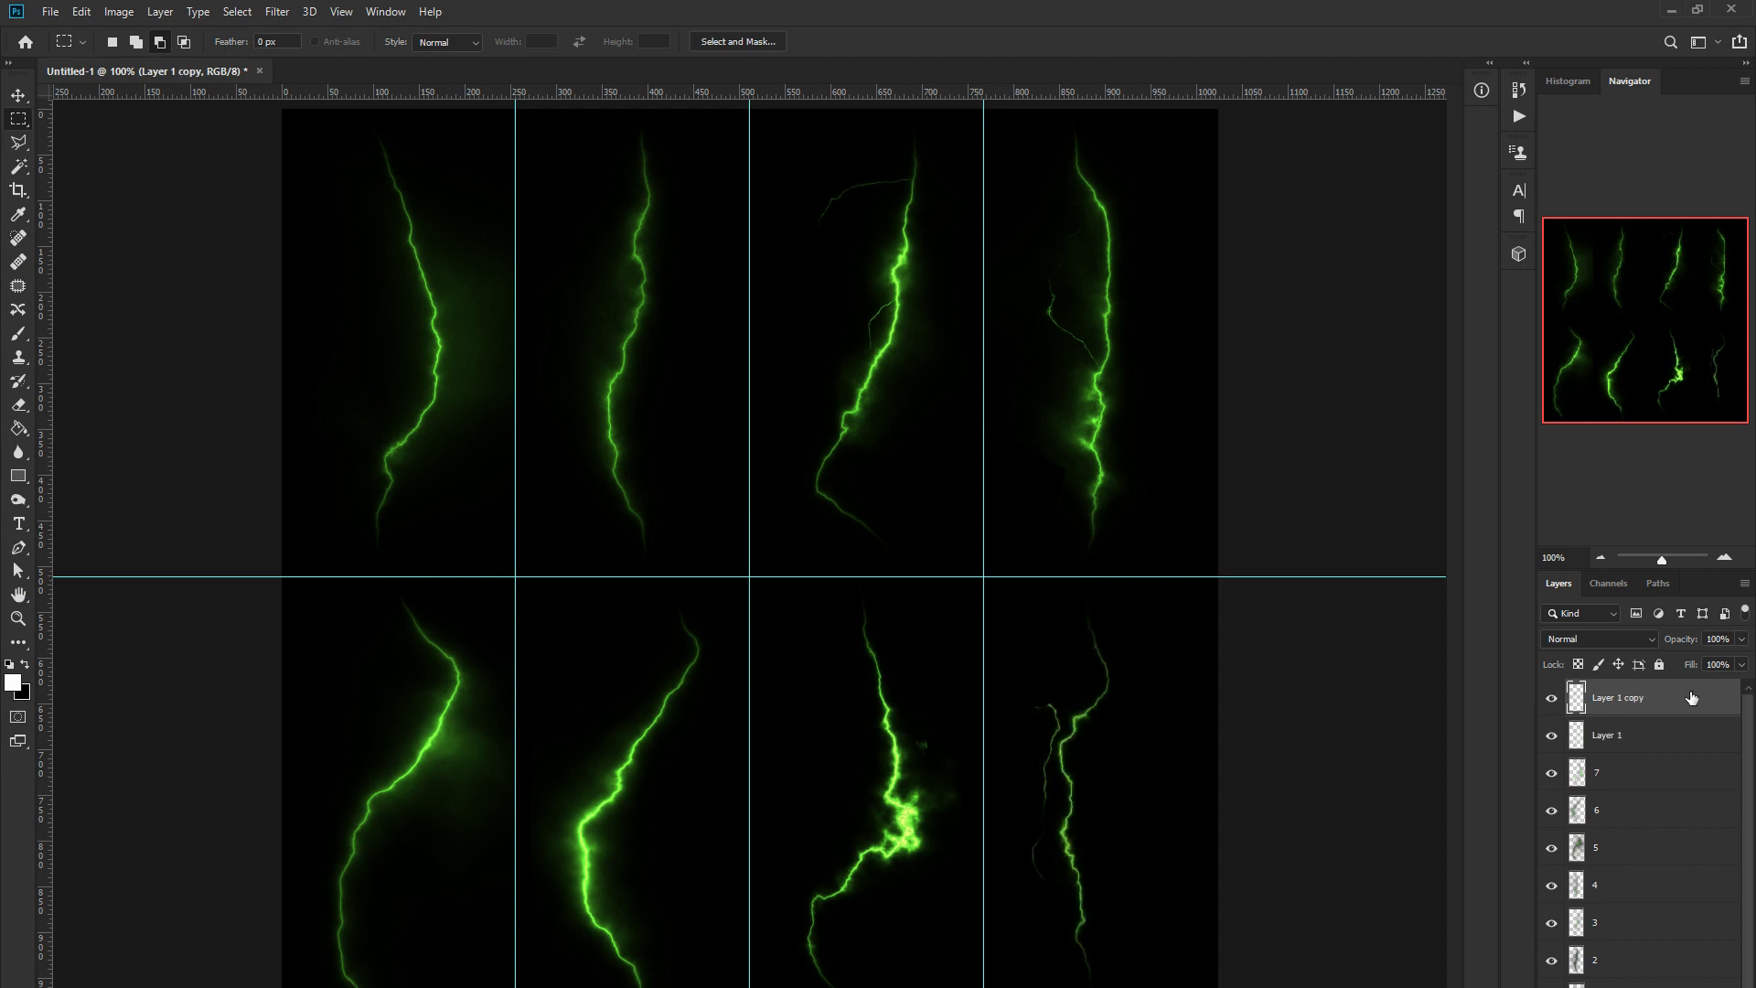
right_click(1661, 794)
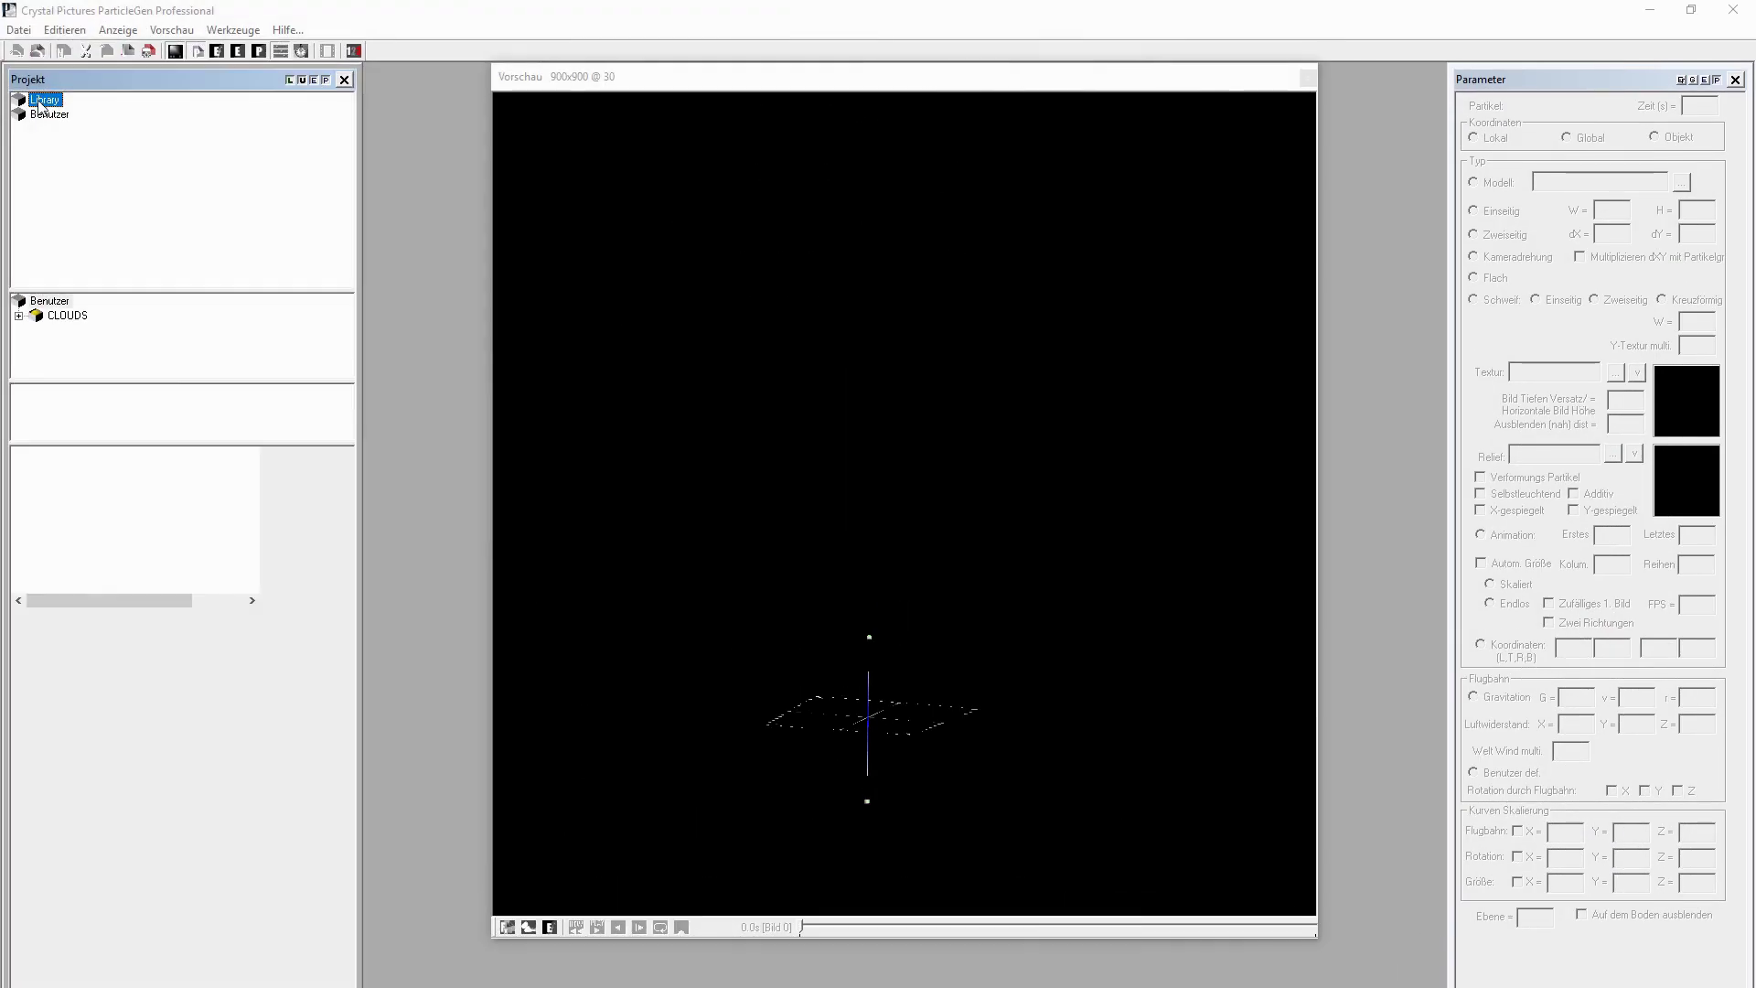
Expand the effects library and select the stock LIGHTS > LIGHTNING effect
double_click(39, 107)
scroll(158, 235, "down", 5)
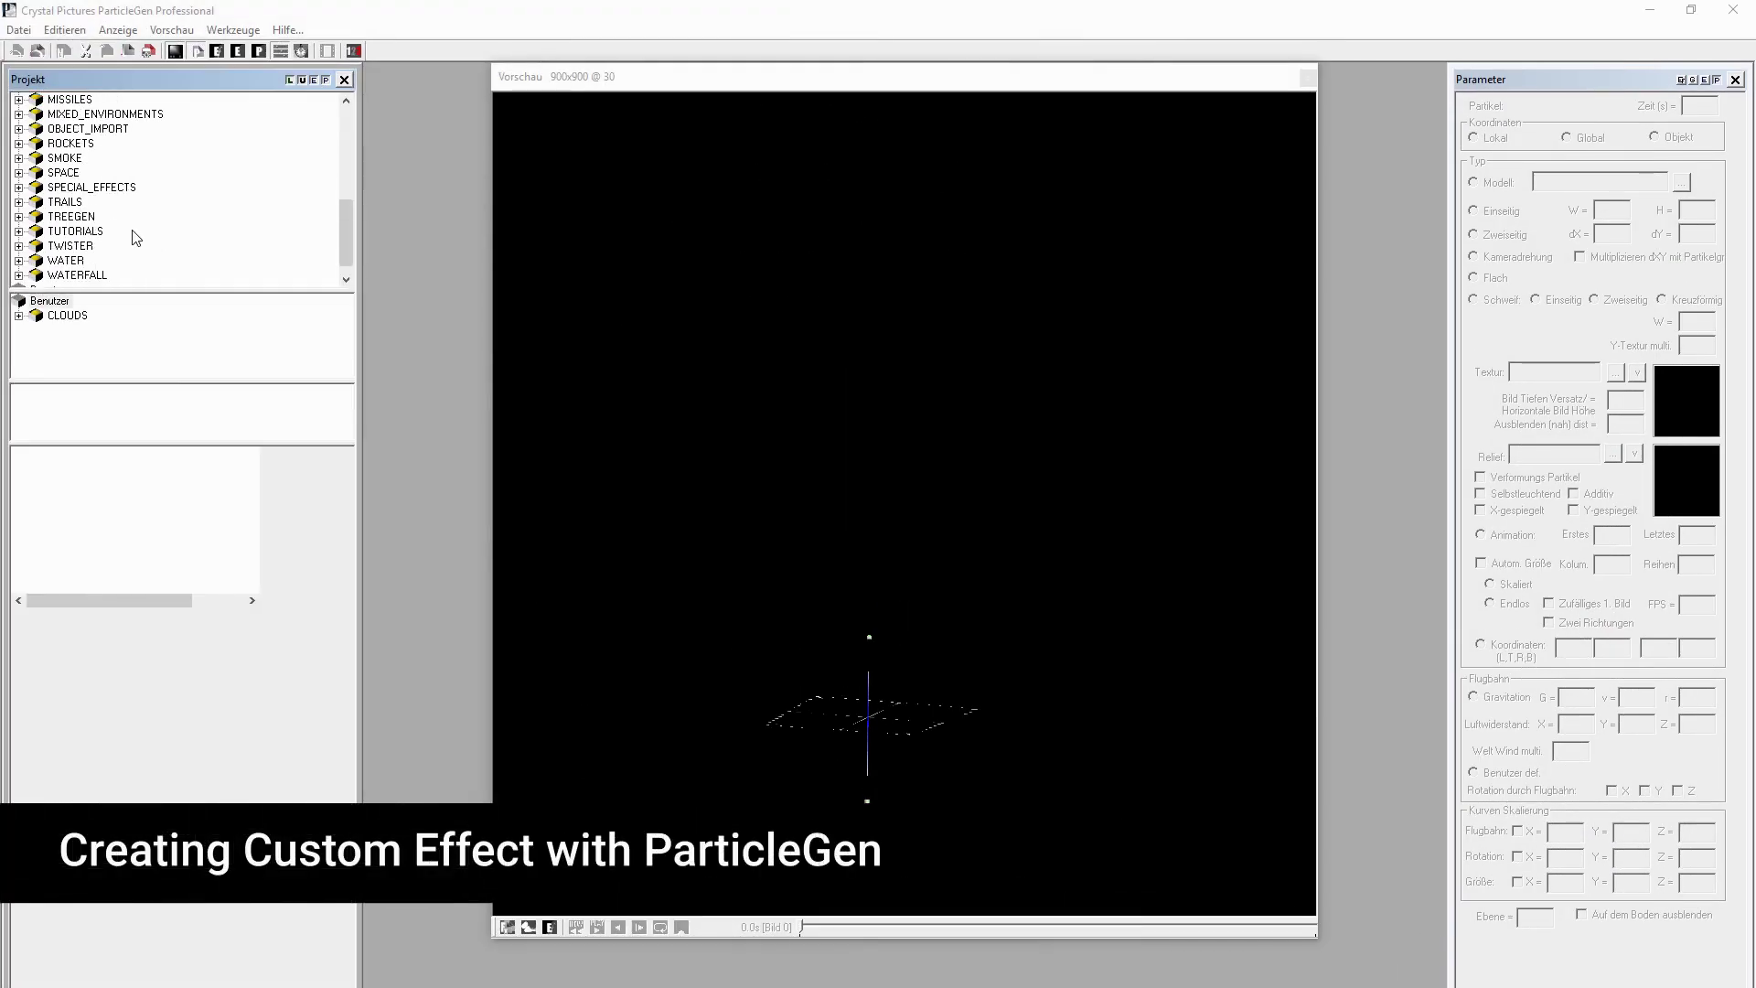
scroll(133, 237, "up", 5)
left_click(21, 152)
scroll(125, 240, "down", 1)
left_click(96, 173)
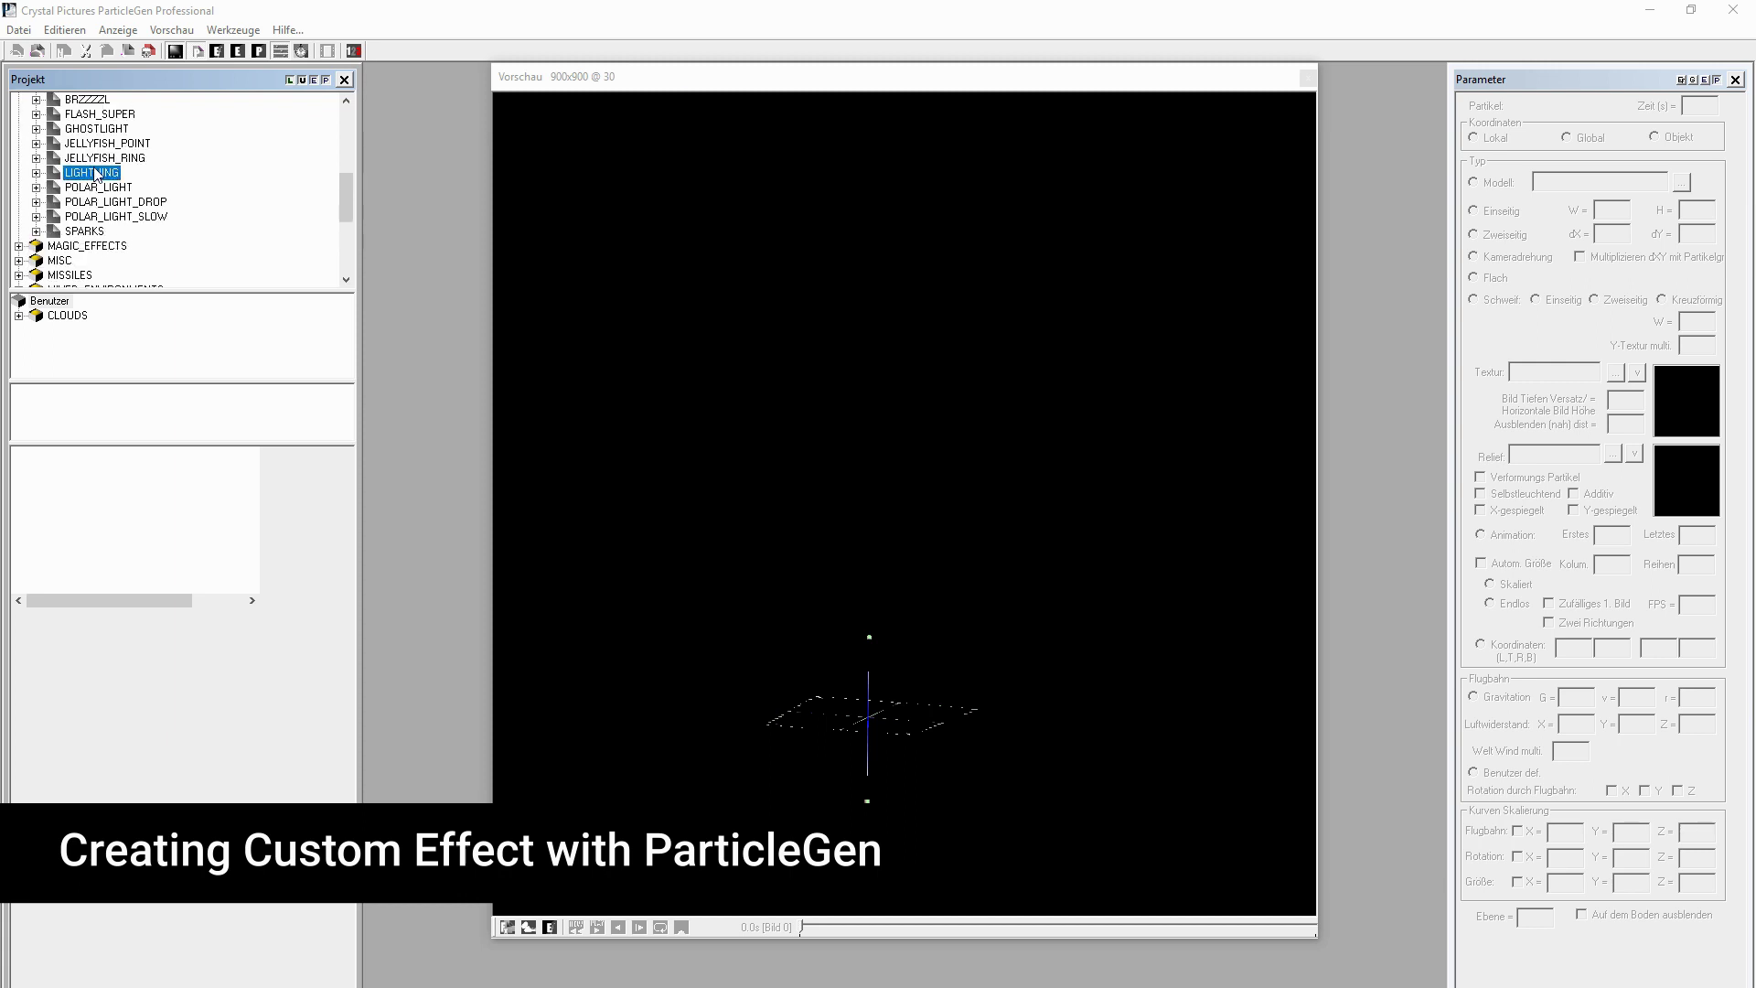
Create a LIGHTING folder under Benutzer and paste the LIGHTNING effect into it
left_click(47, 300)
right_click(48, 300)
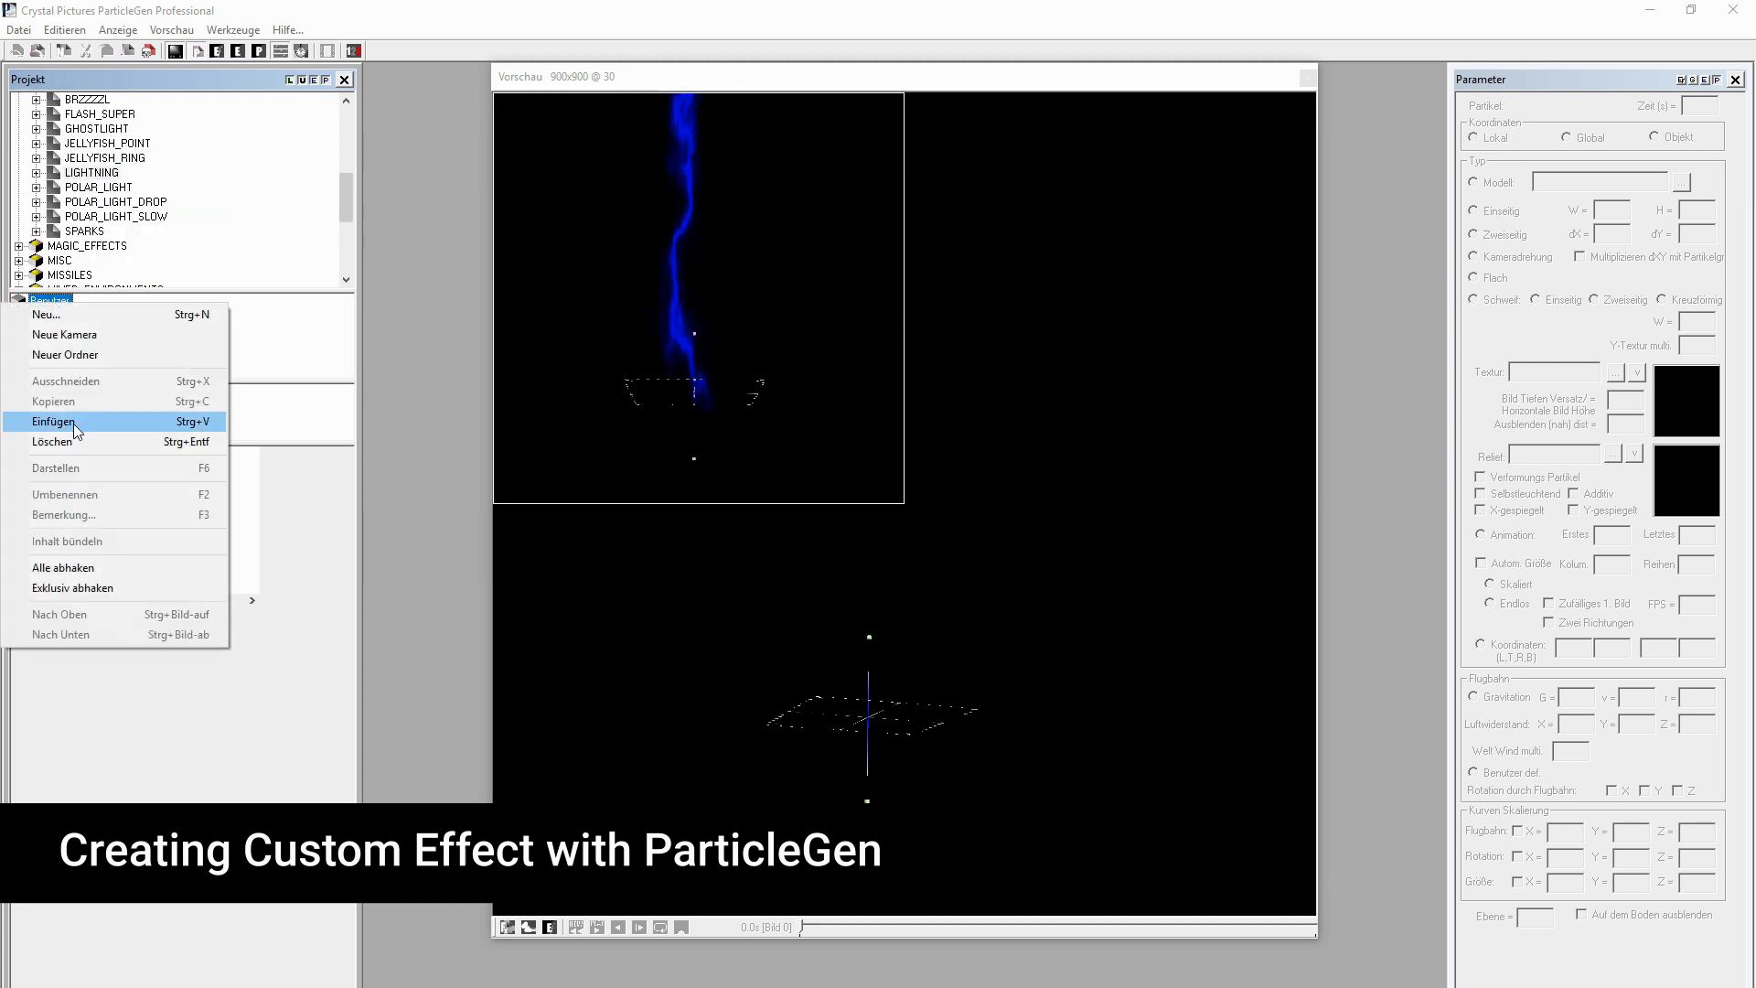
left_click(110, 426)
type("HTNING")
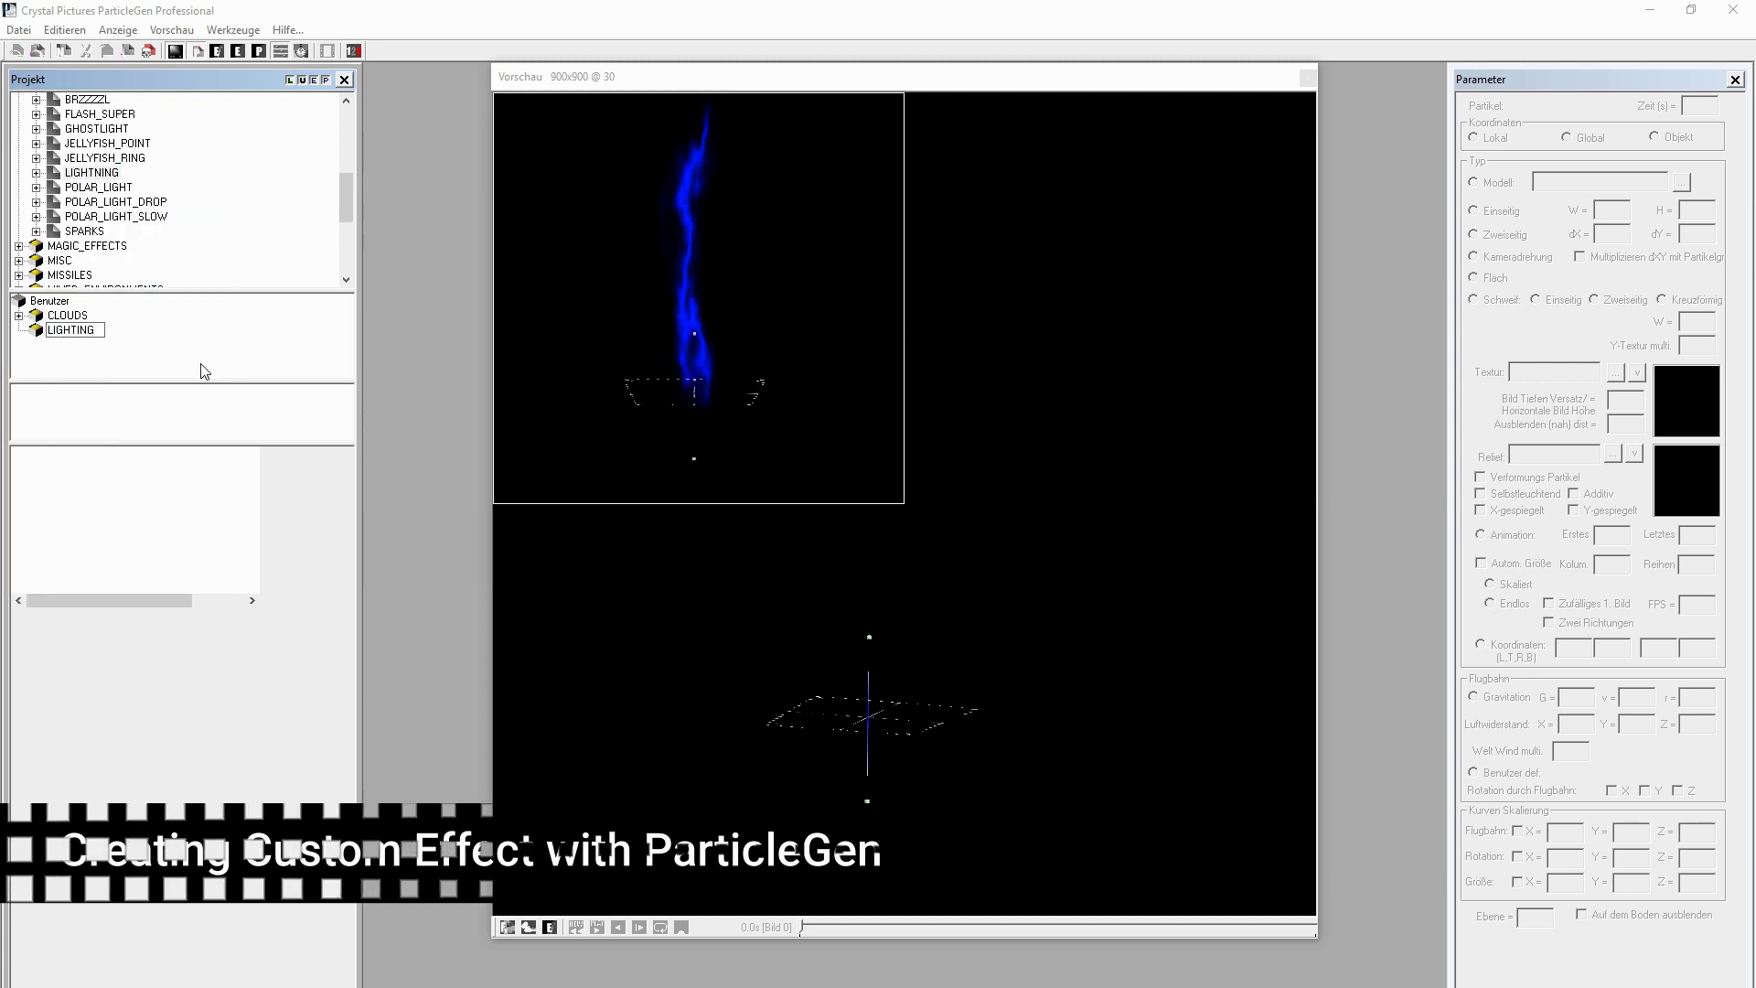
key("Return")
right_click(80, 331)
left_click(53, 449)
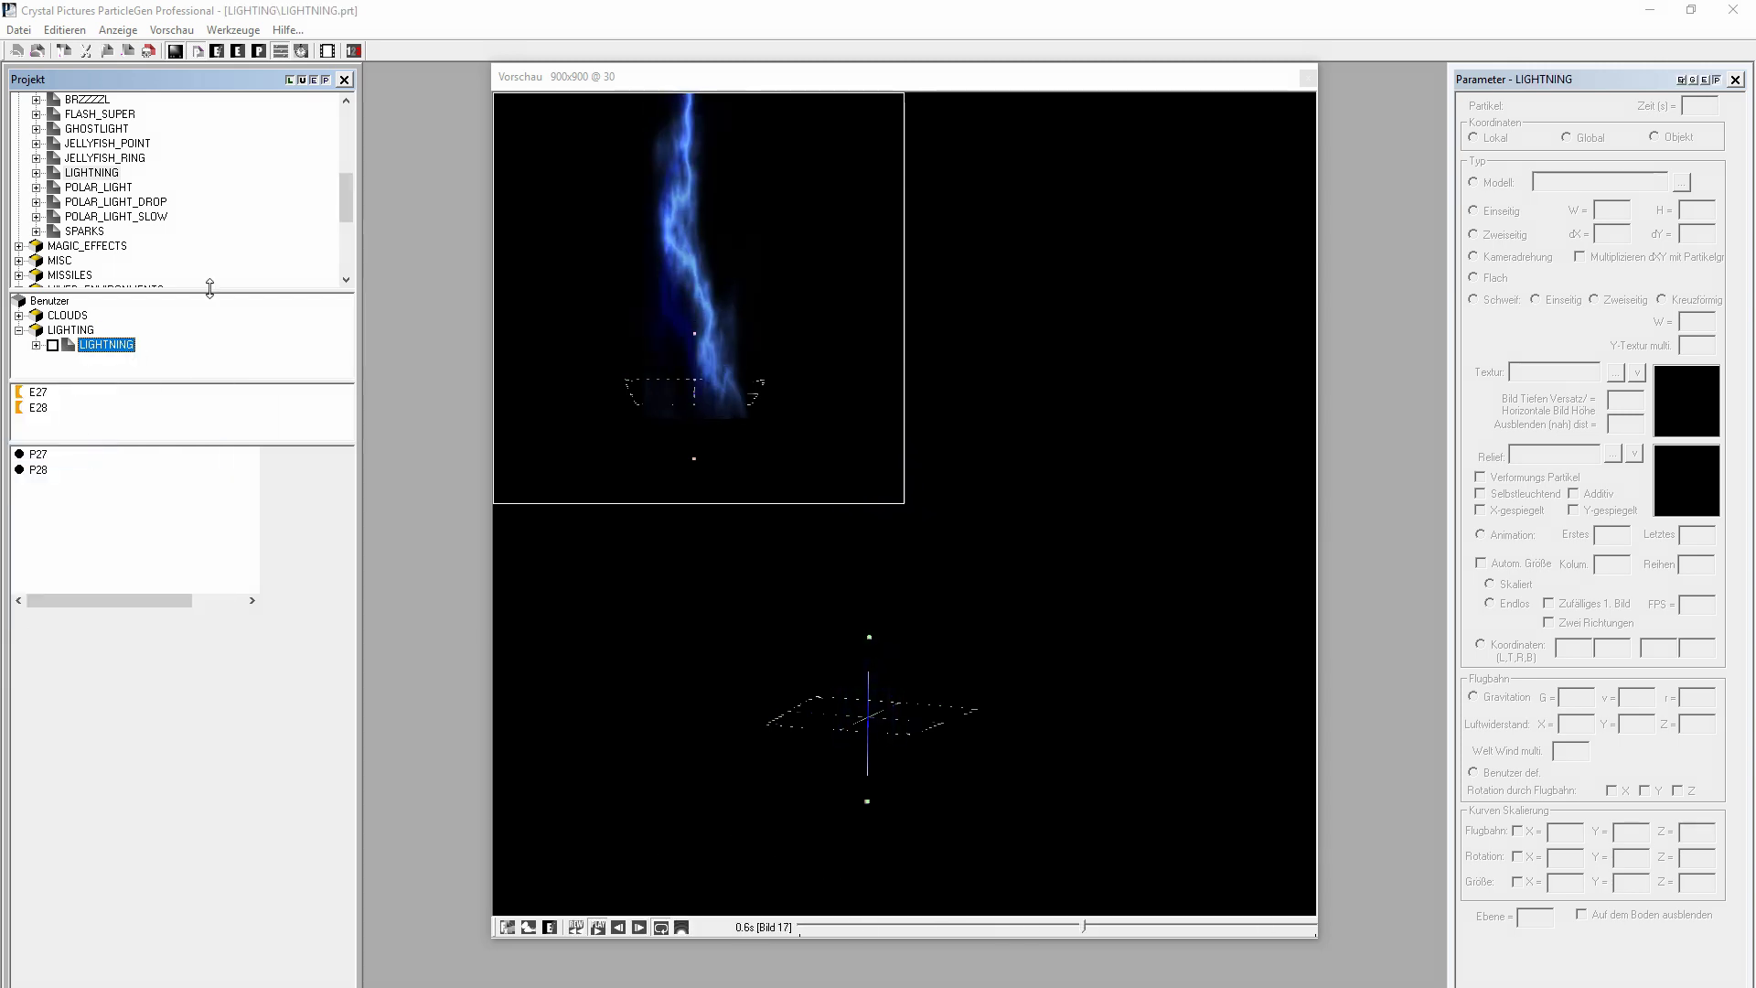
Collapse the stock library and load the copied LIGHTNING effect for preview
double_click(41, 100)
left_click(55, 301)
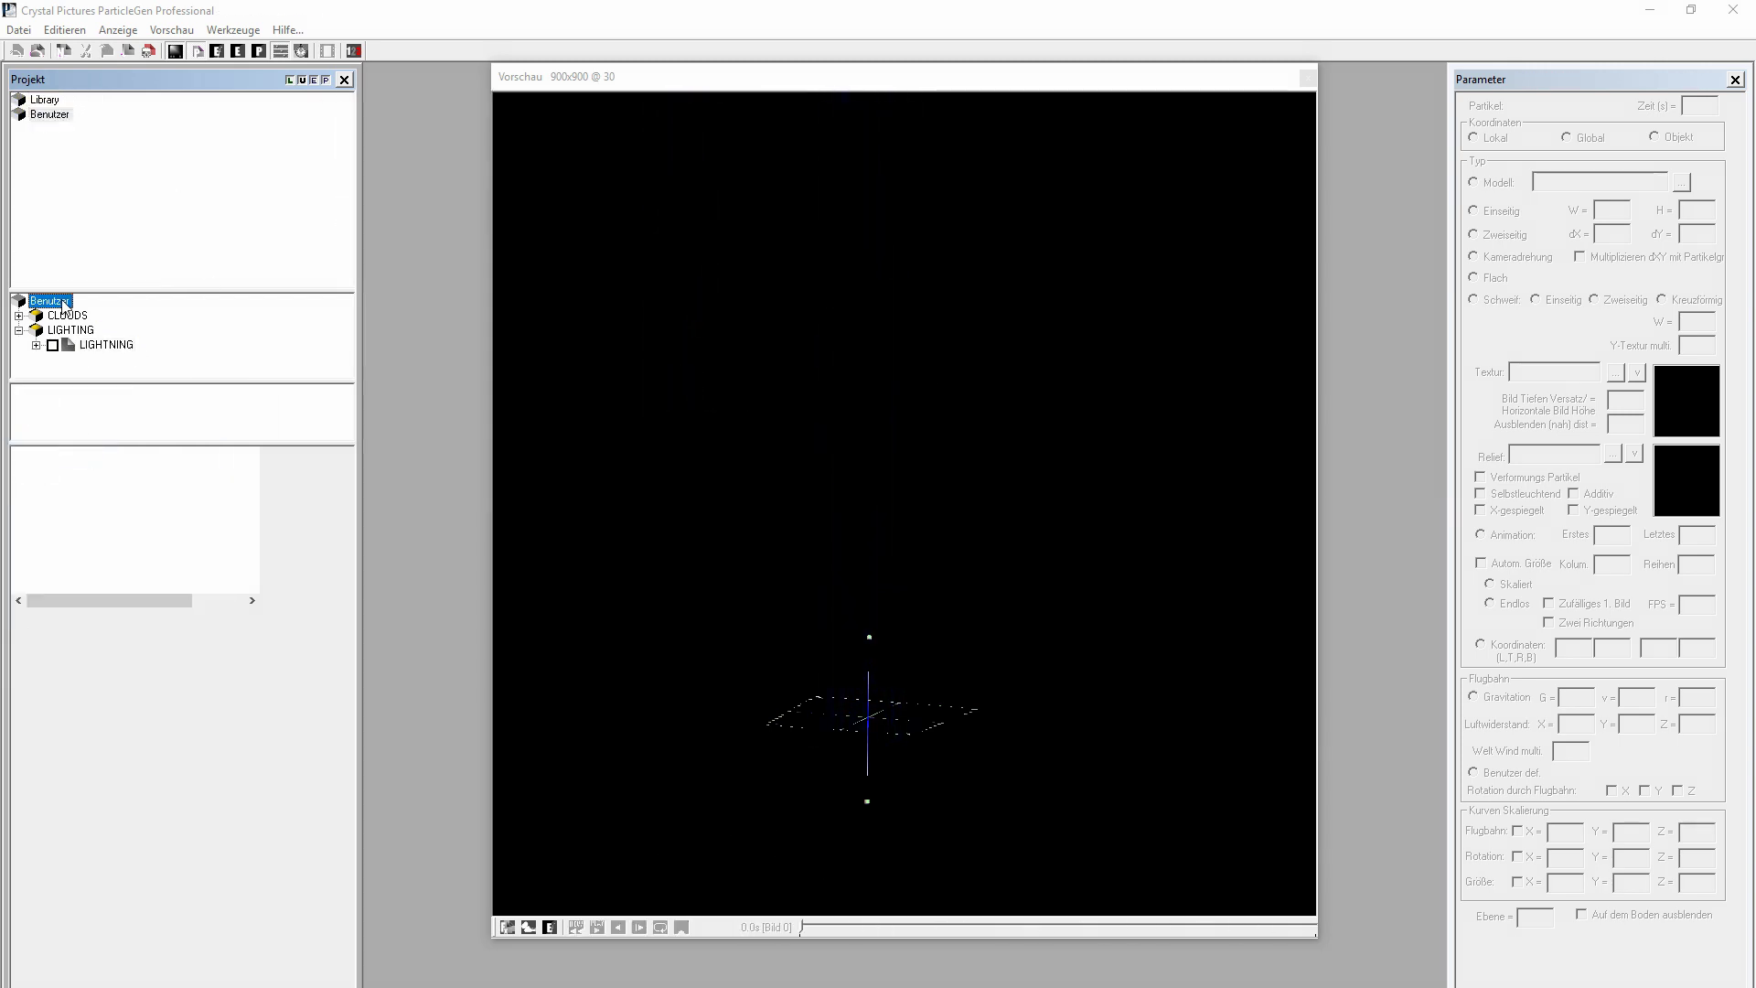
double_click(92, 347)
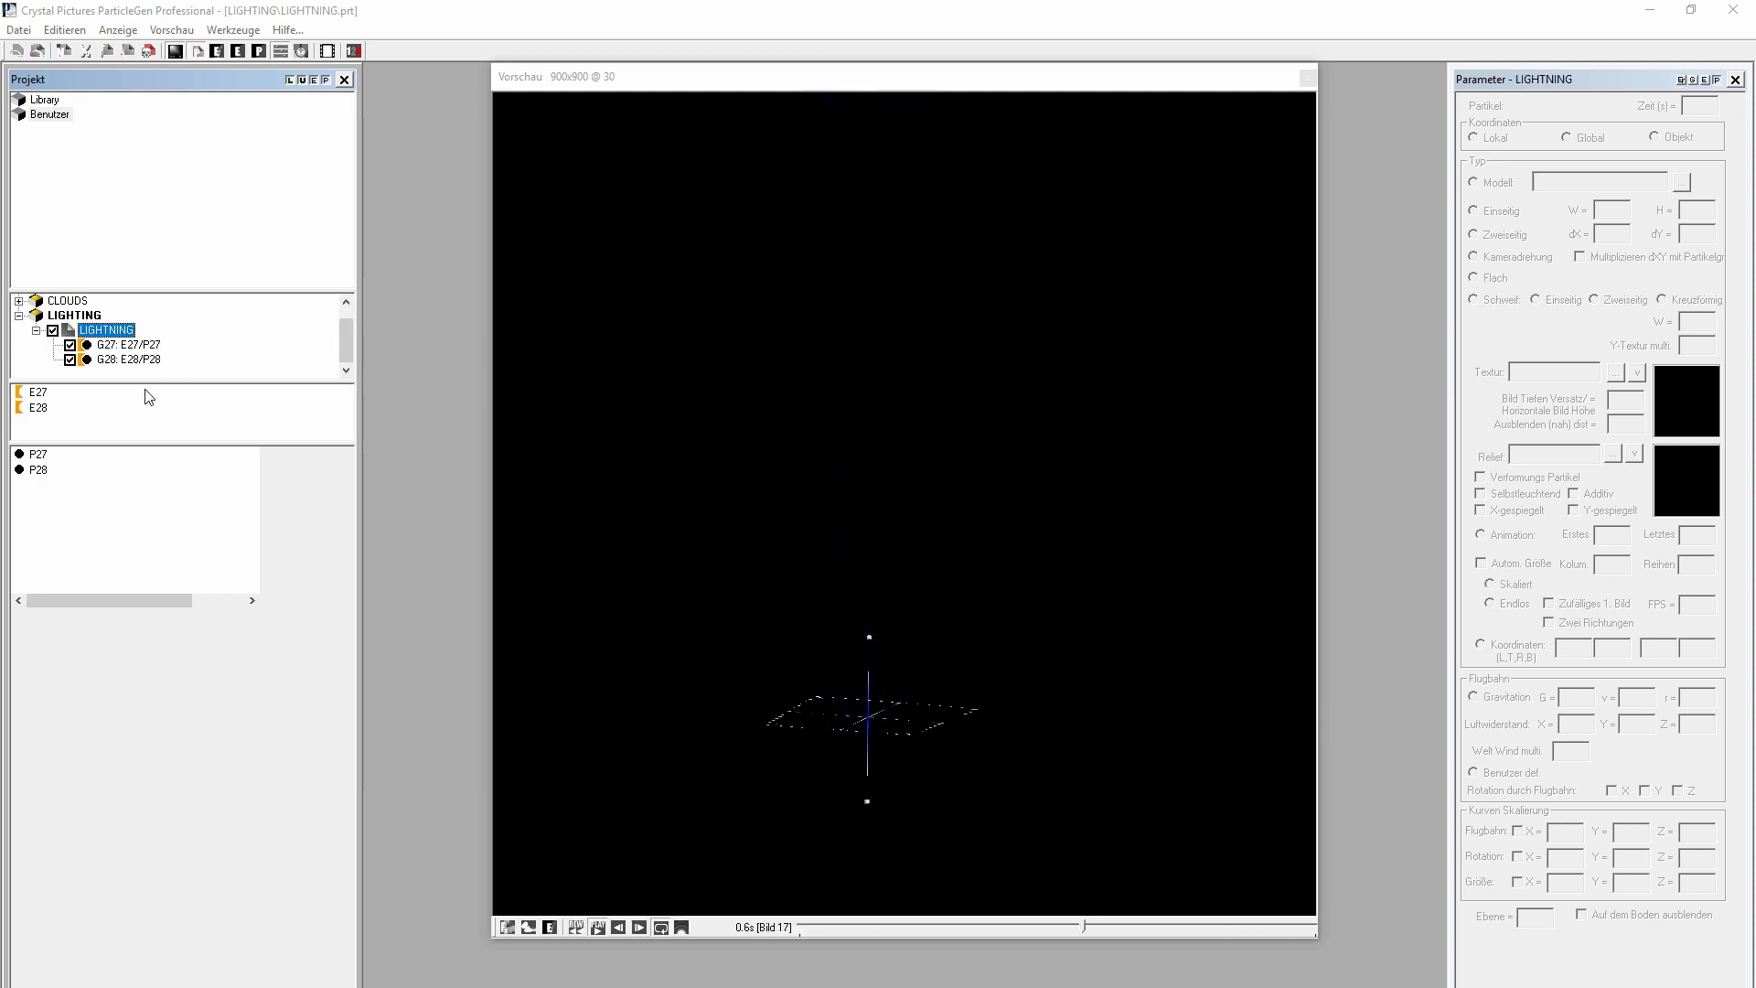
left_click(889, 723)
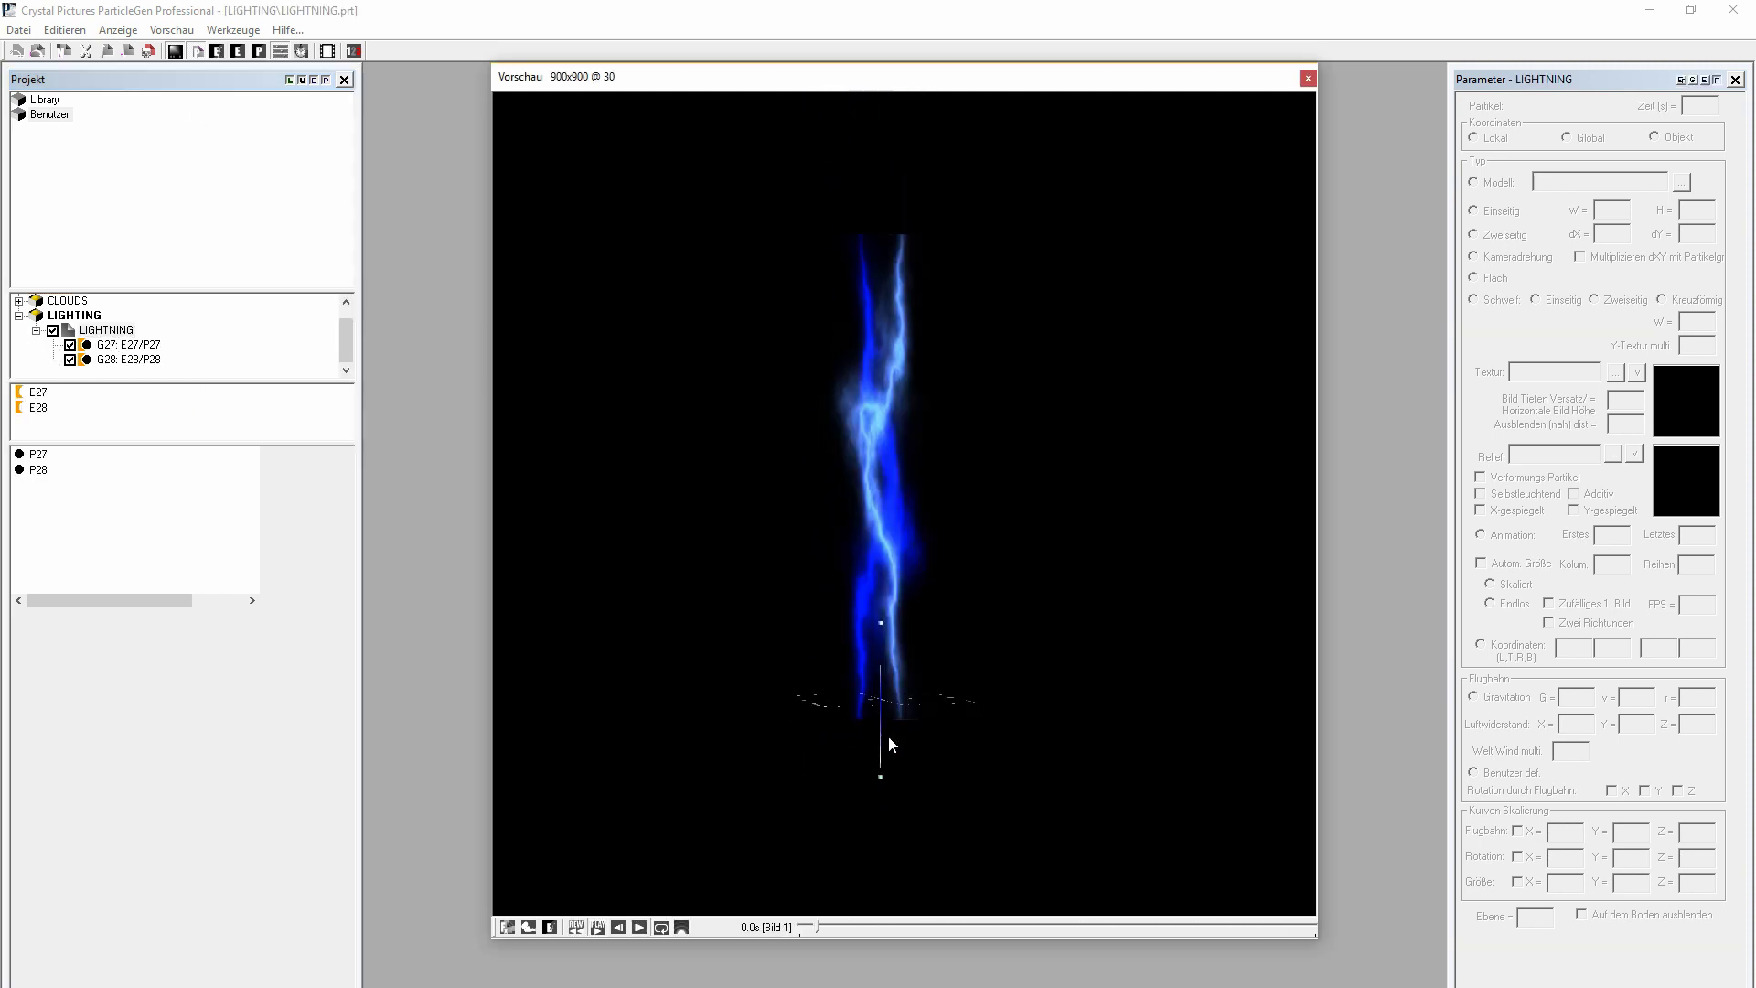
Swap the lightning texture for blitz_srite.tga and bring up the Vorschau > Export settings
left_click(1616, 372)
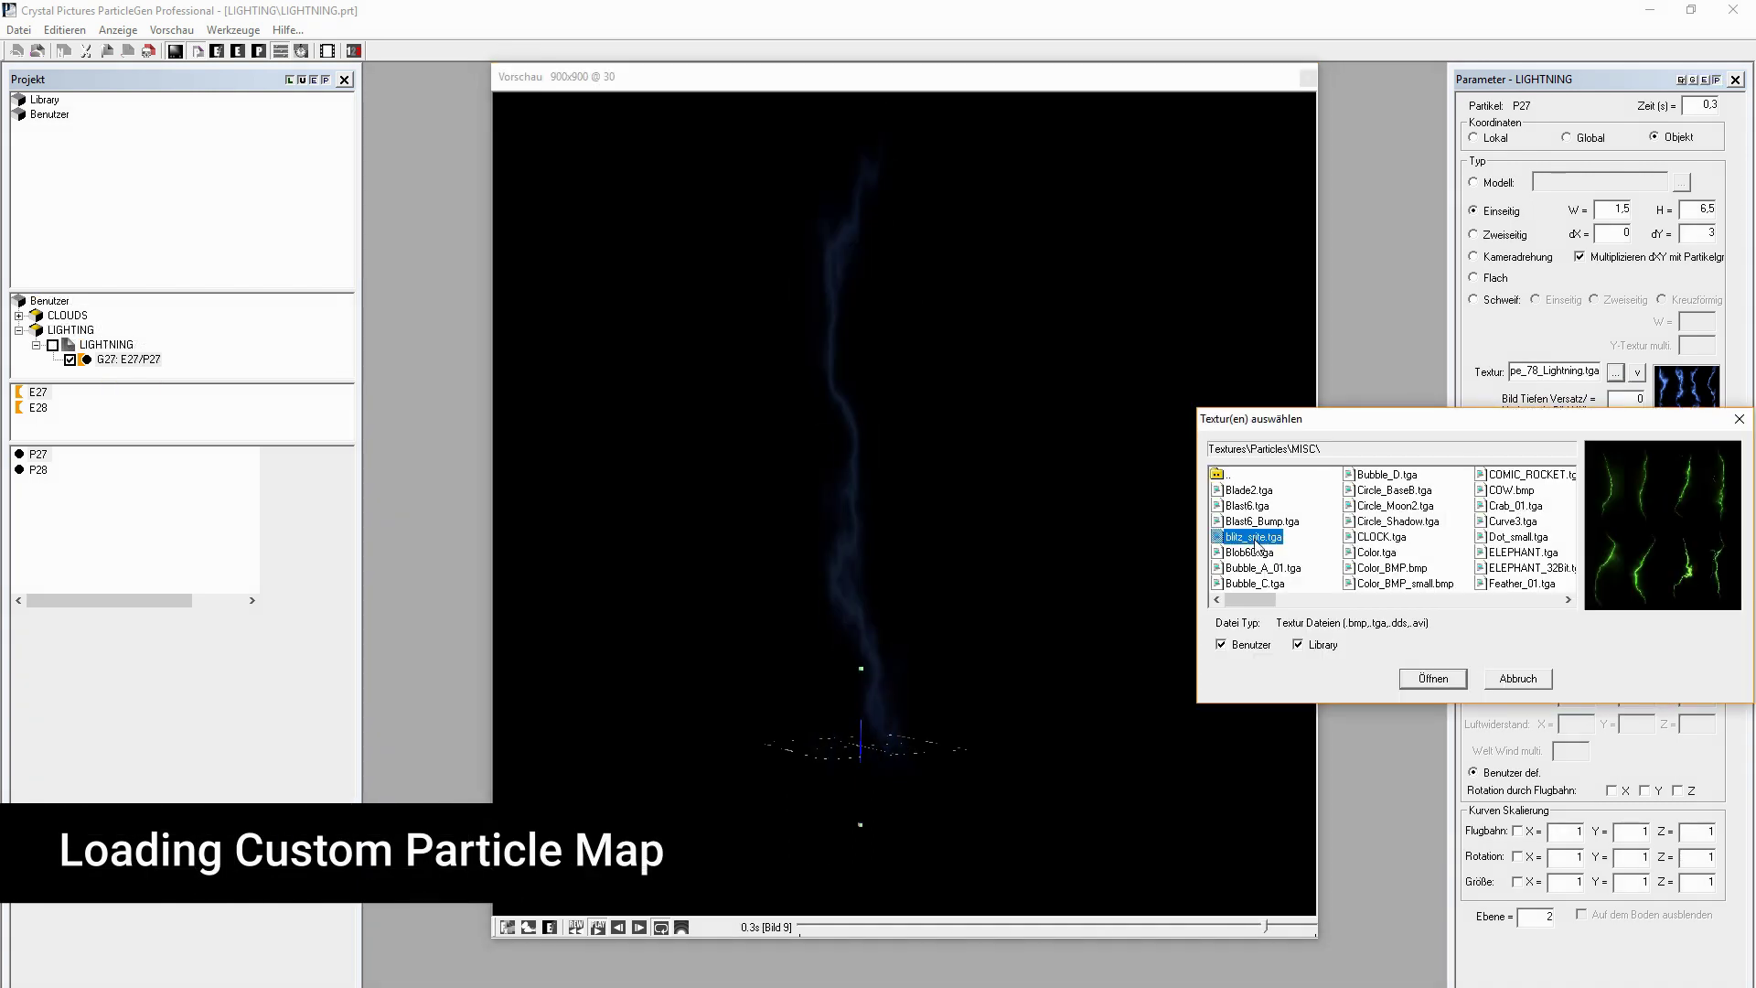
left_click(1433, 678)
left_click(54, 346)
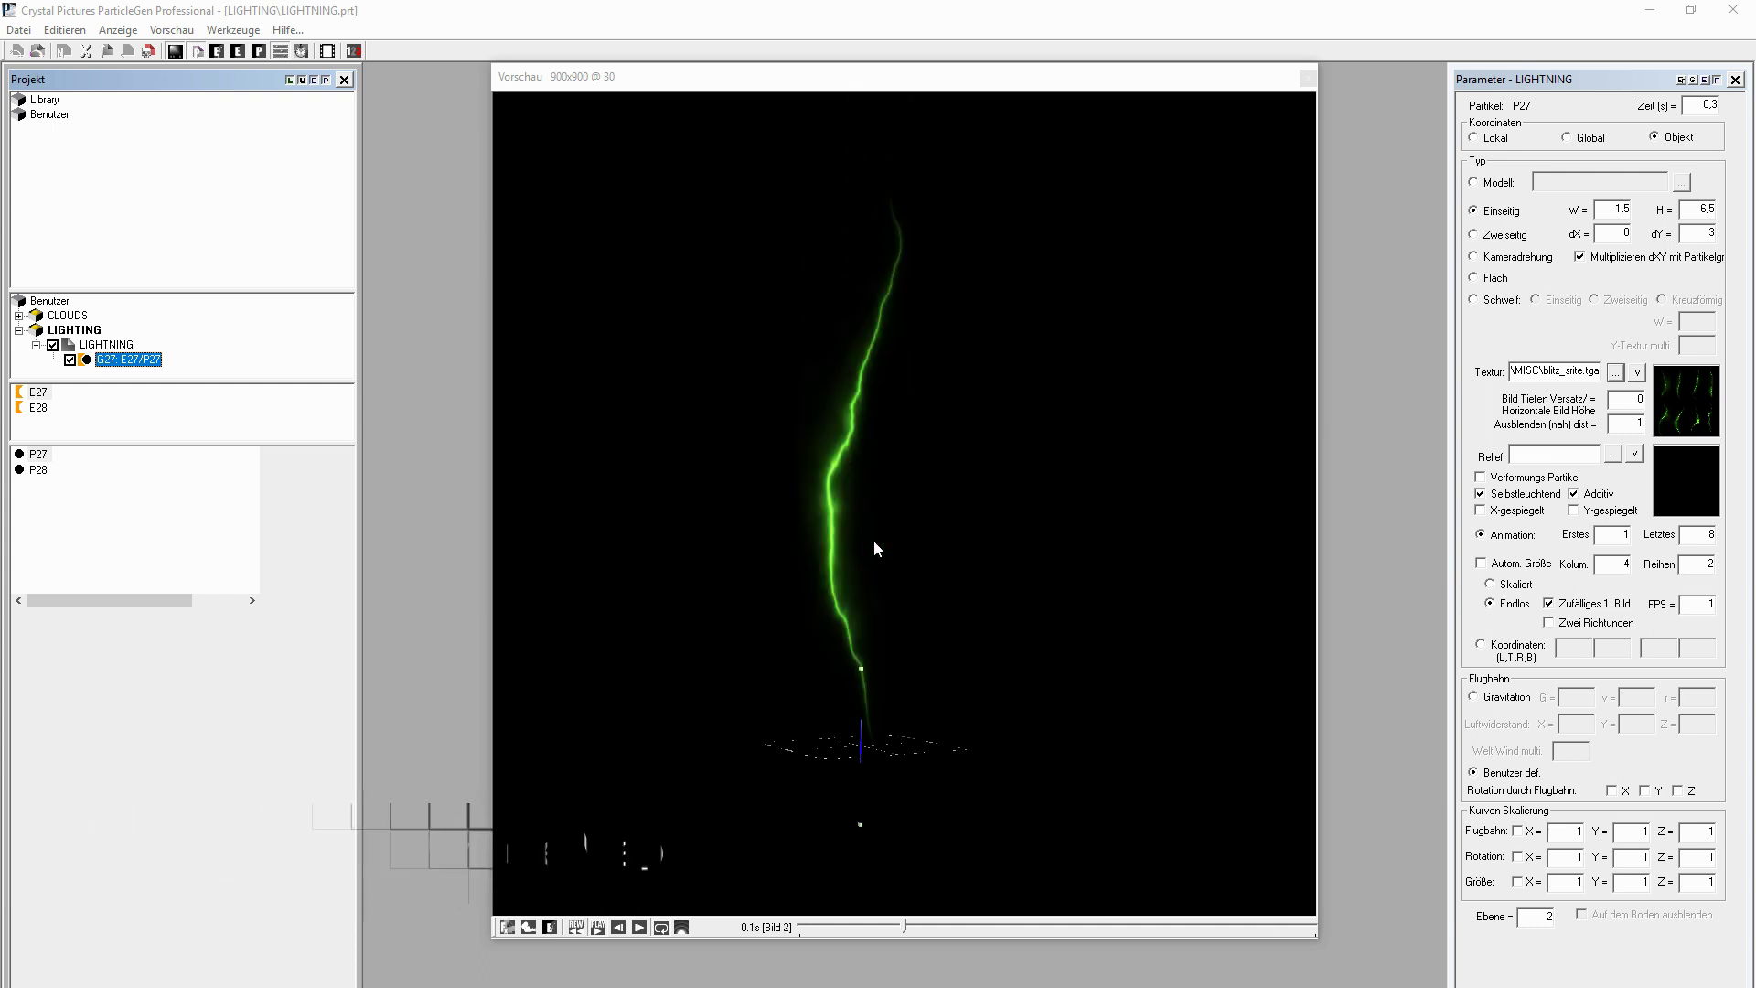
left_click(174, 30)
left_click(229, 291)
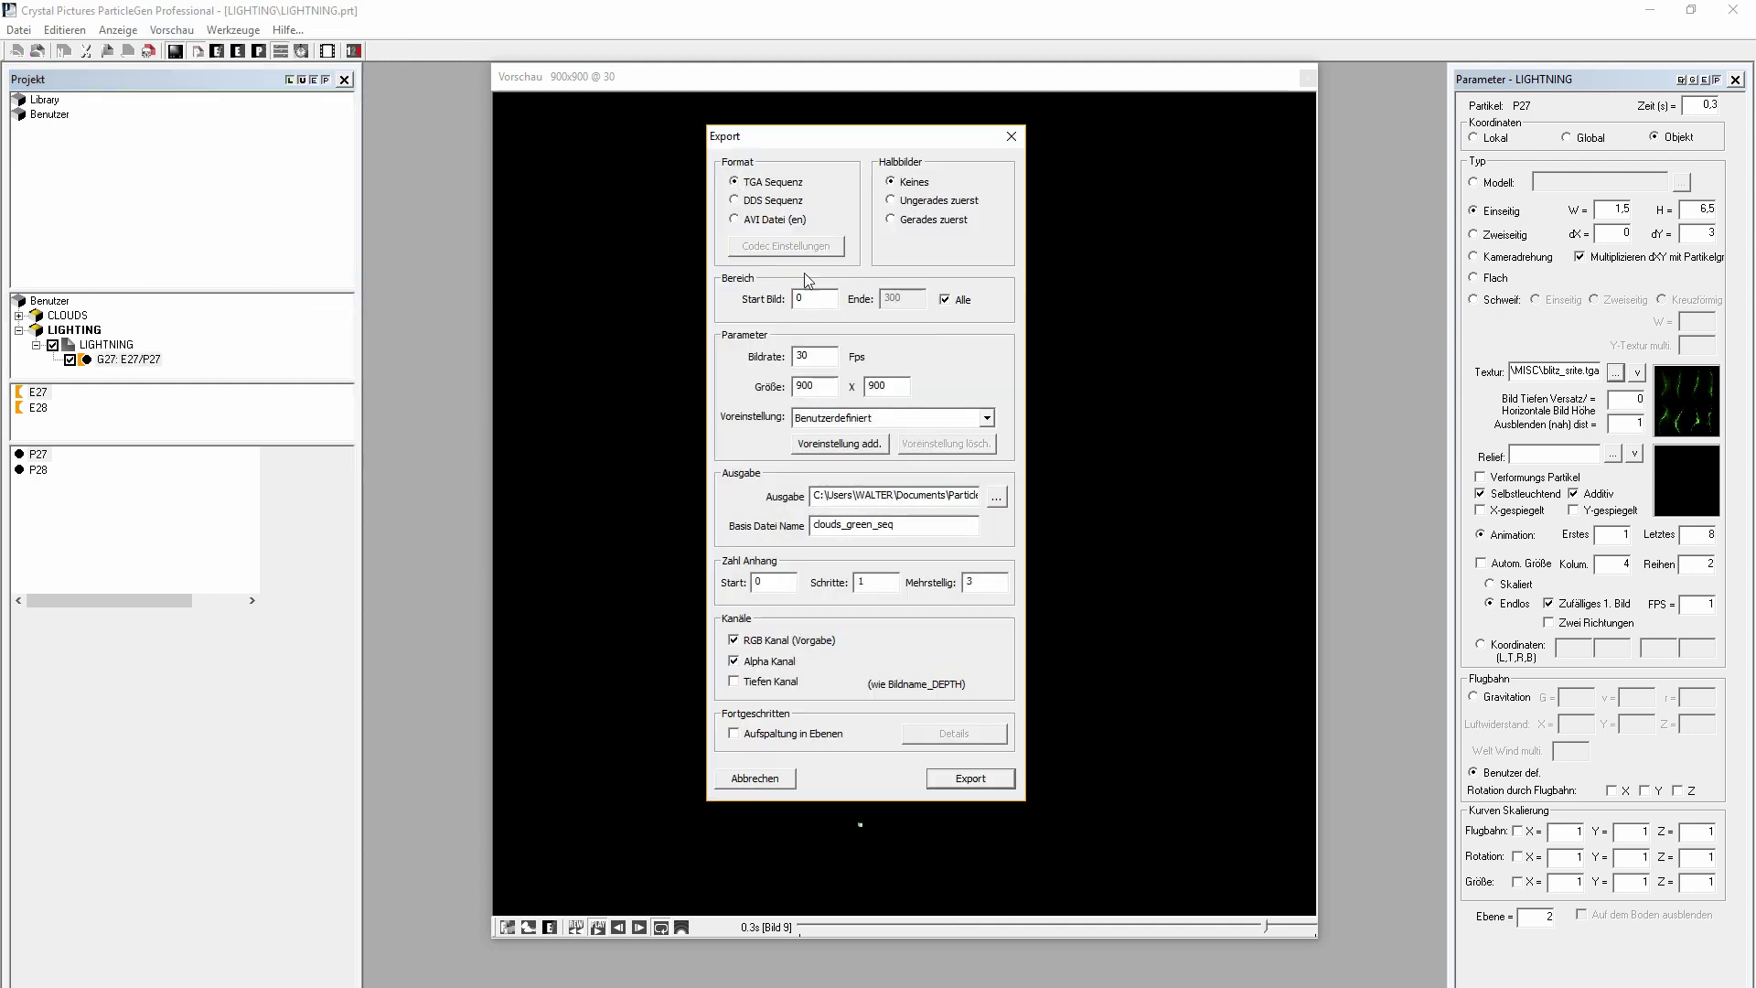
Set the export size to 1080 x 1080 and export the TGA sequence, confirming Ja
double_click(807, 385)
type("108")
left_click(970, 780)
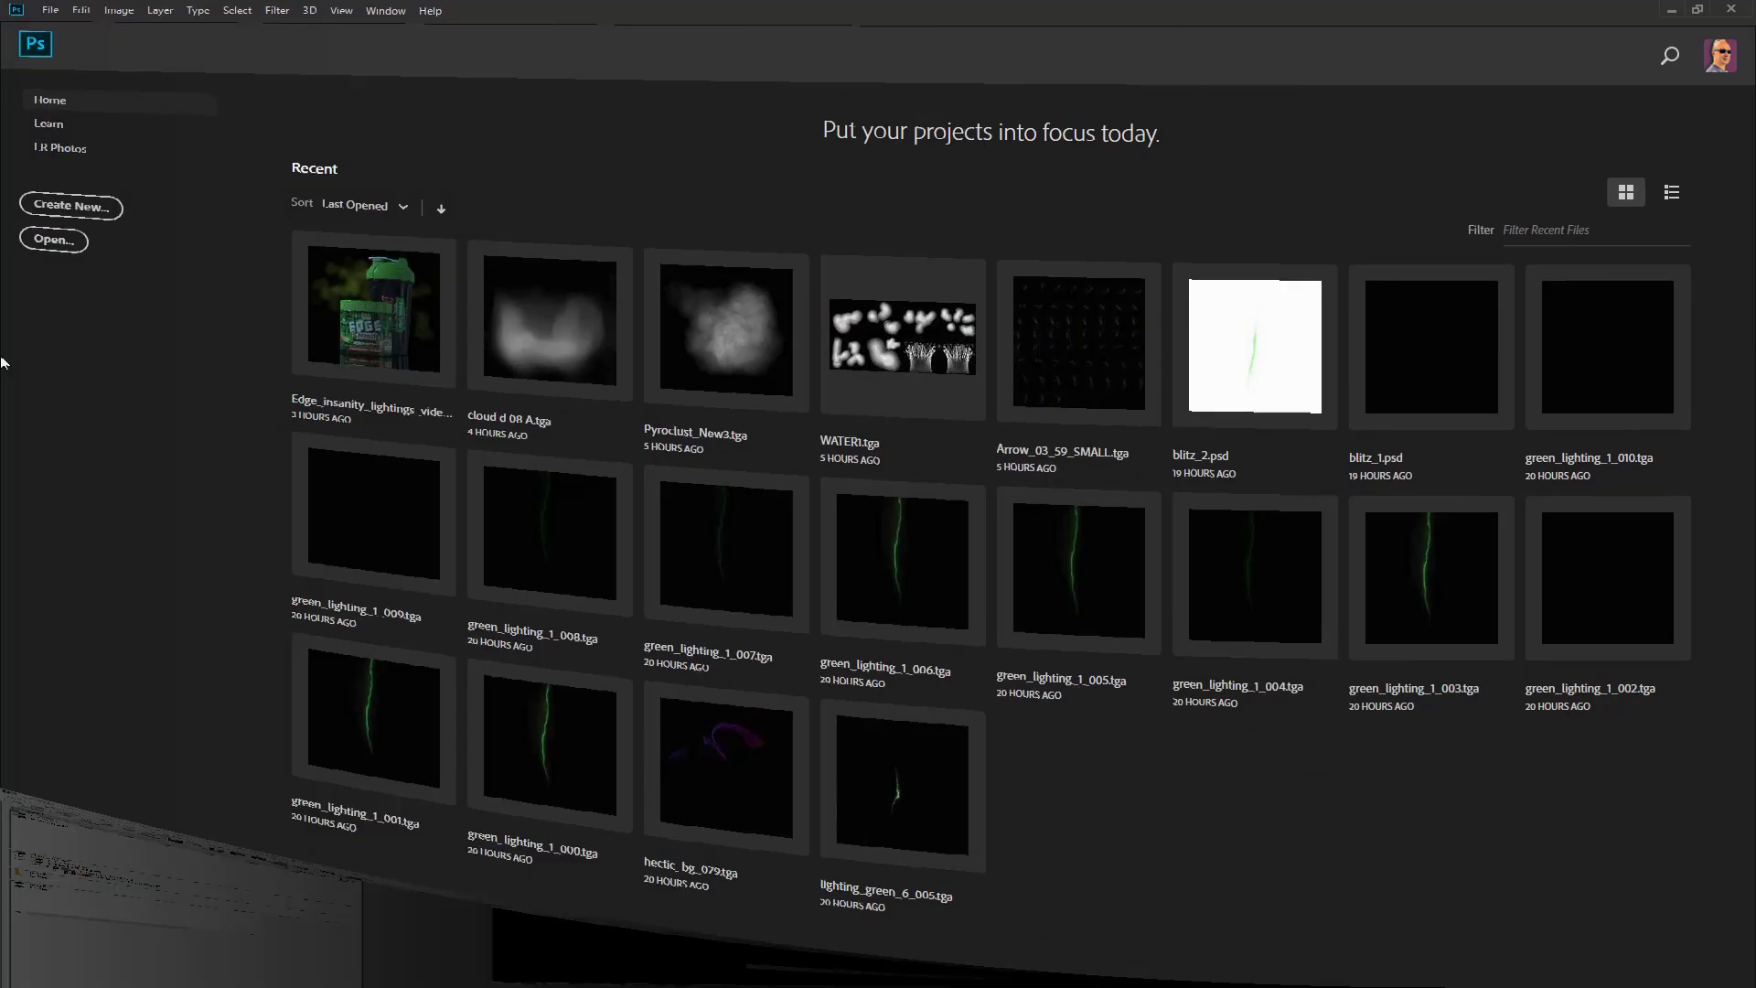
left_click(50, 11)
mouse_move(71, 437)
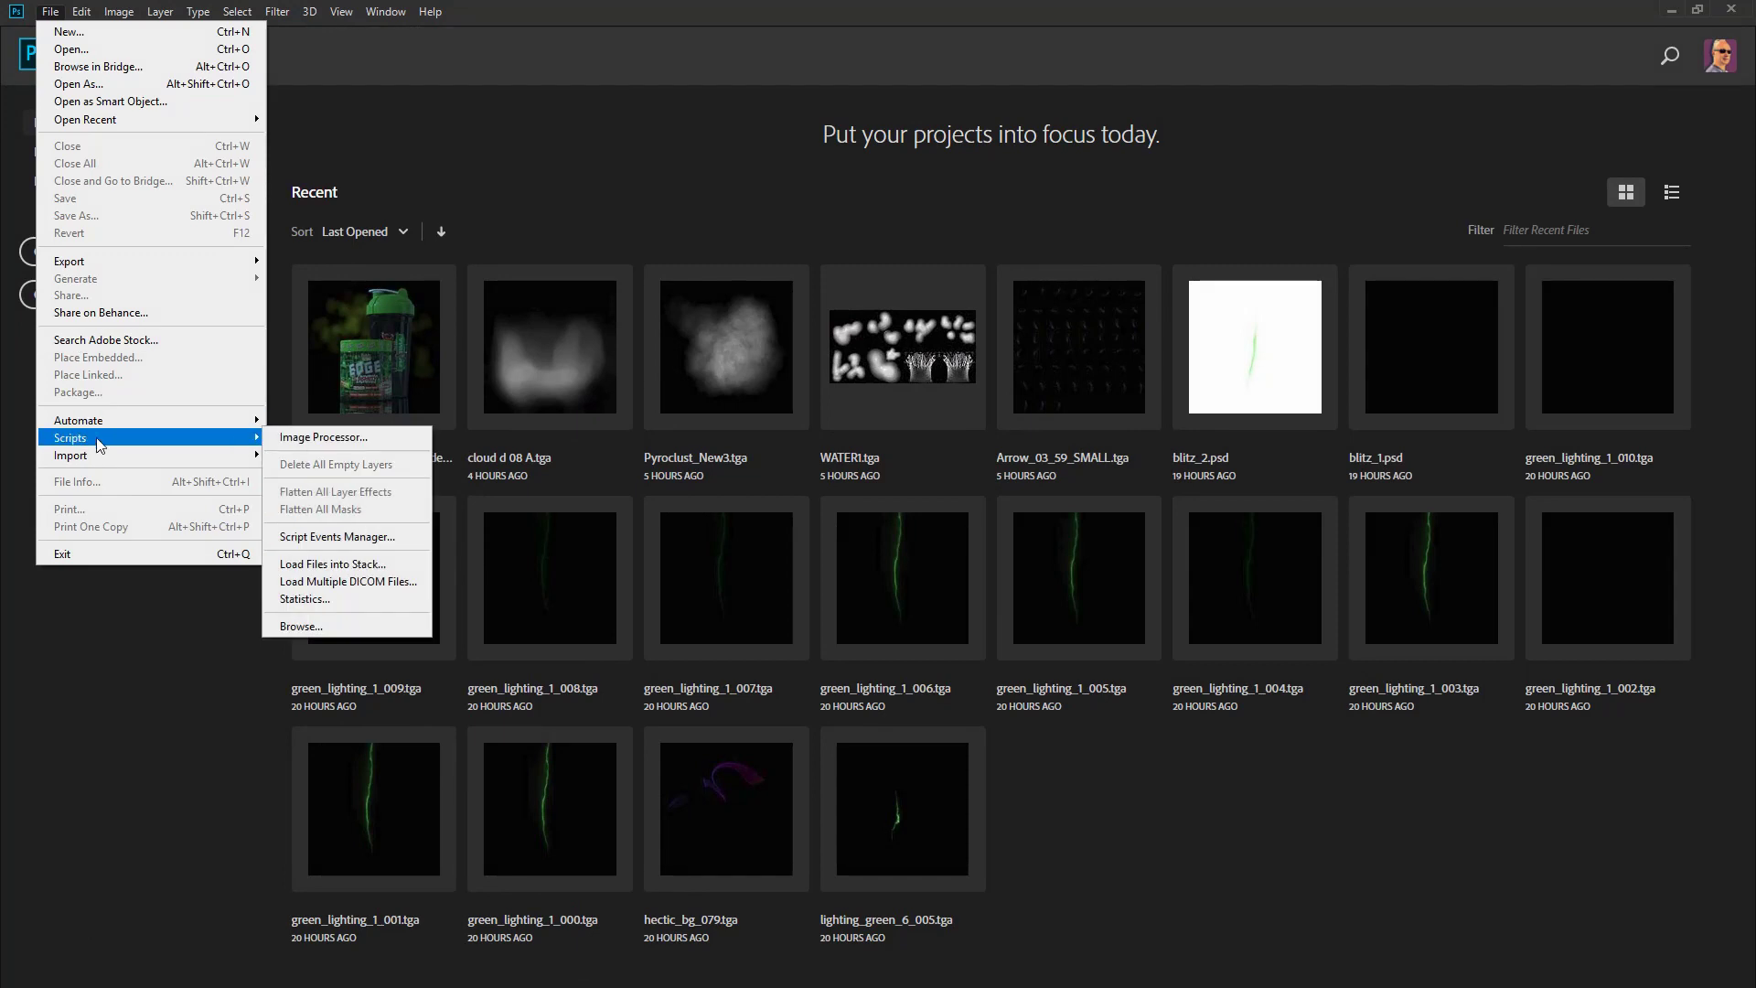
Load the green_lighting_1 TGAs as a layer stack and play Remove Black Background
left_click(370, 564)
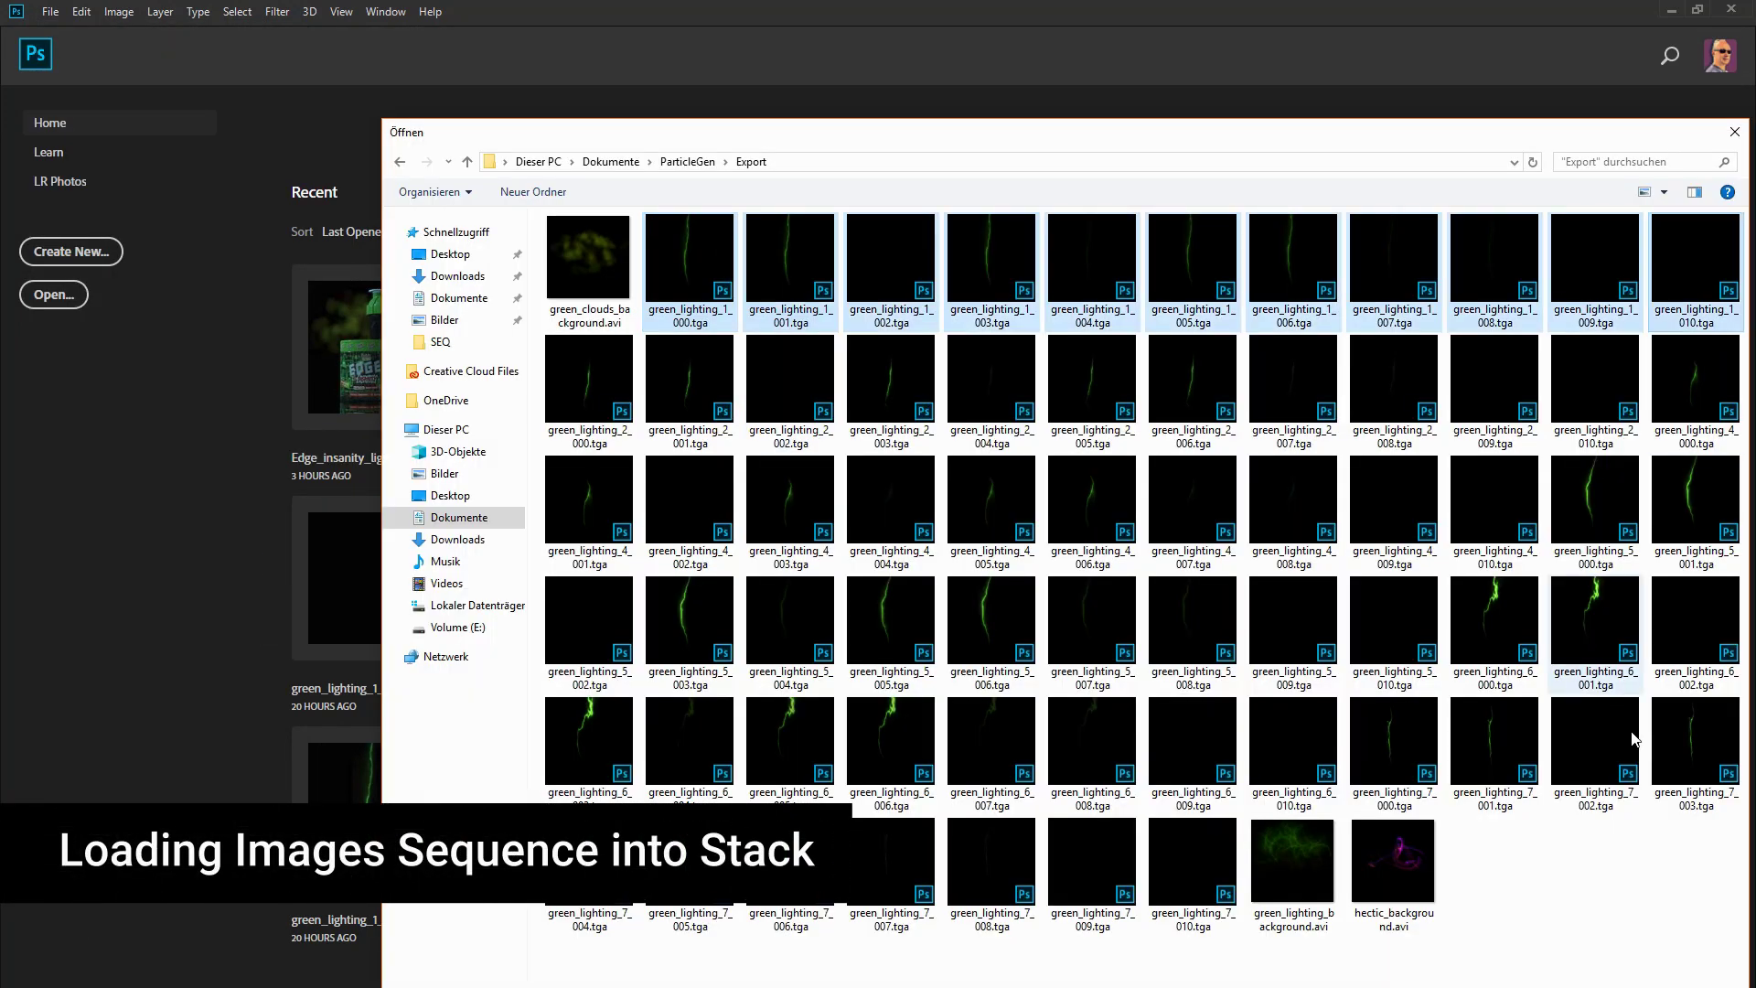
key("Return")
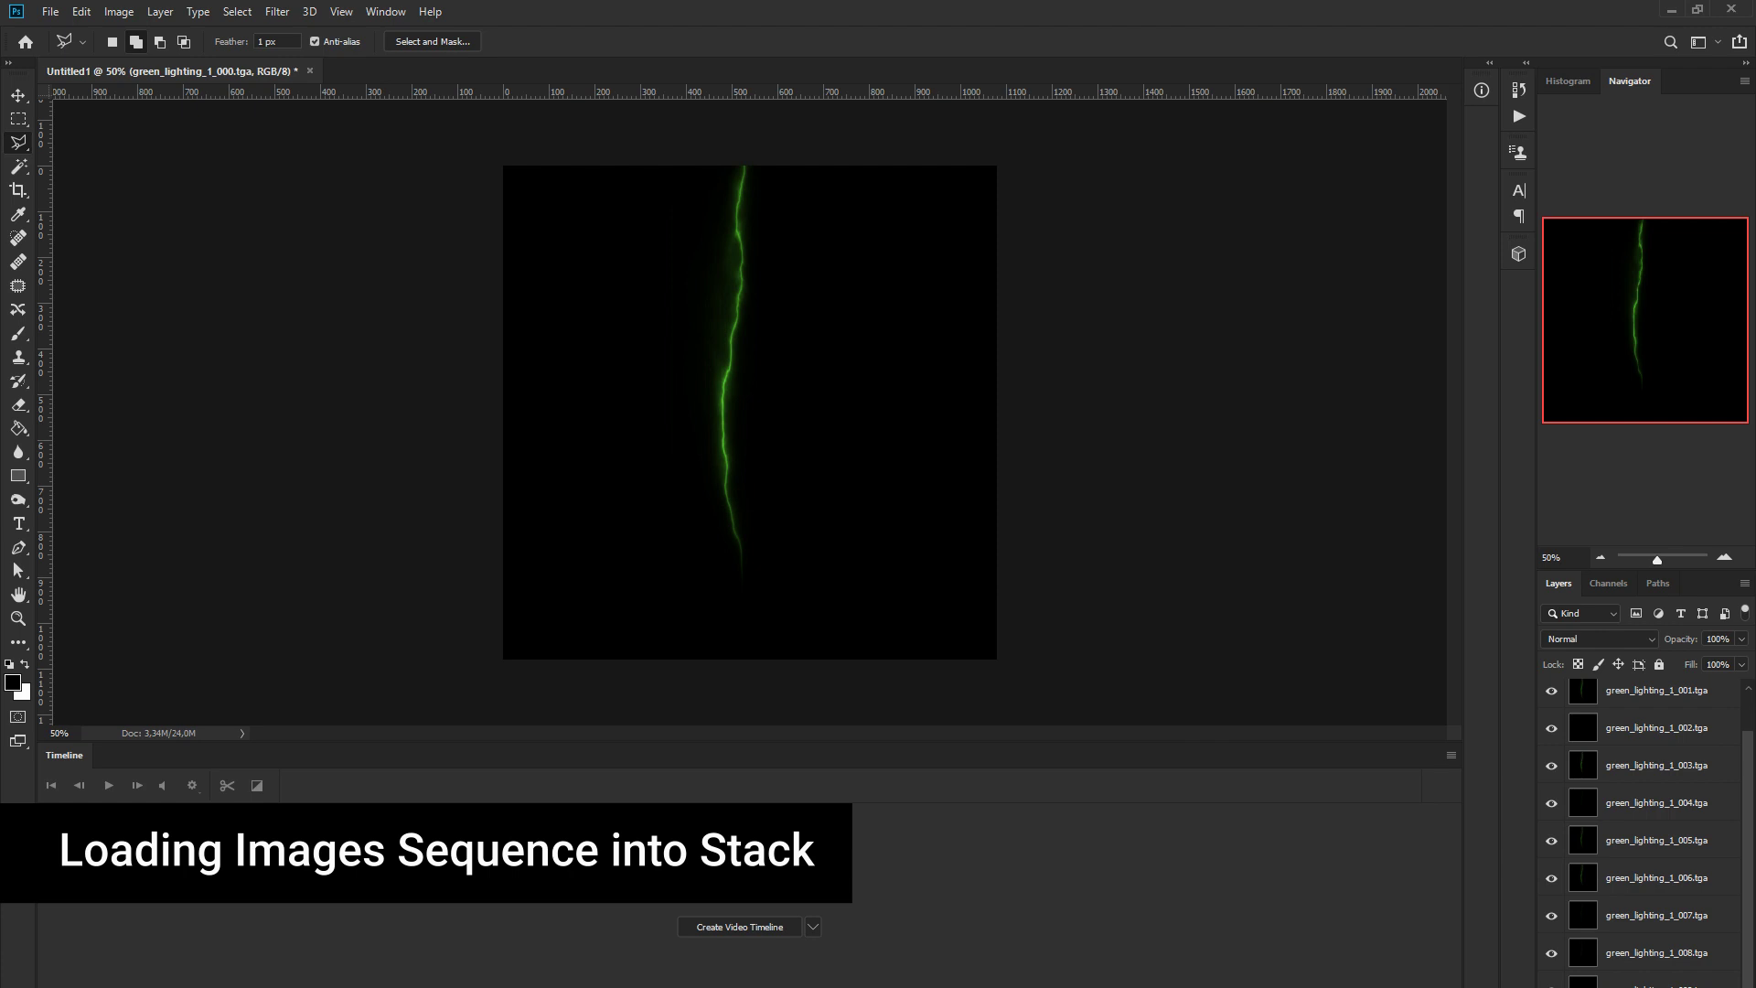
scroll(1733, 759, "up", 1)
left_click(1519, 116)
left_click(1413, 180)
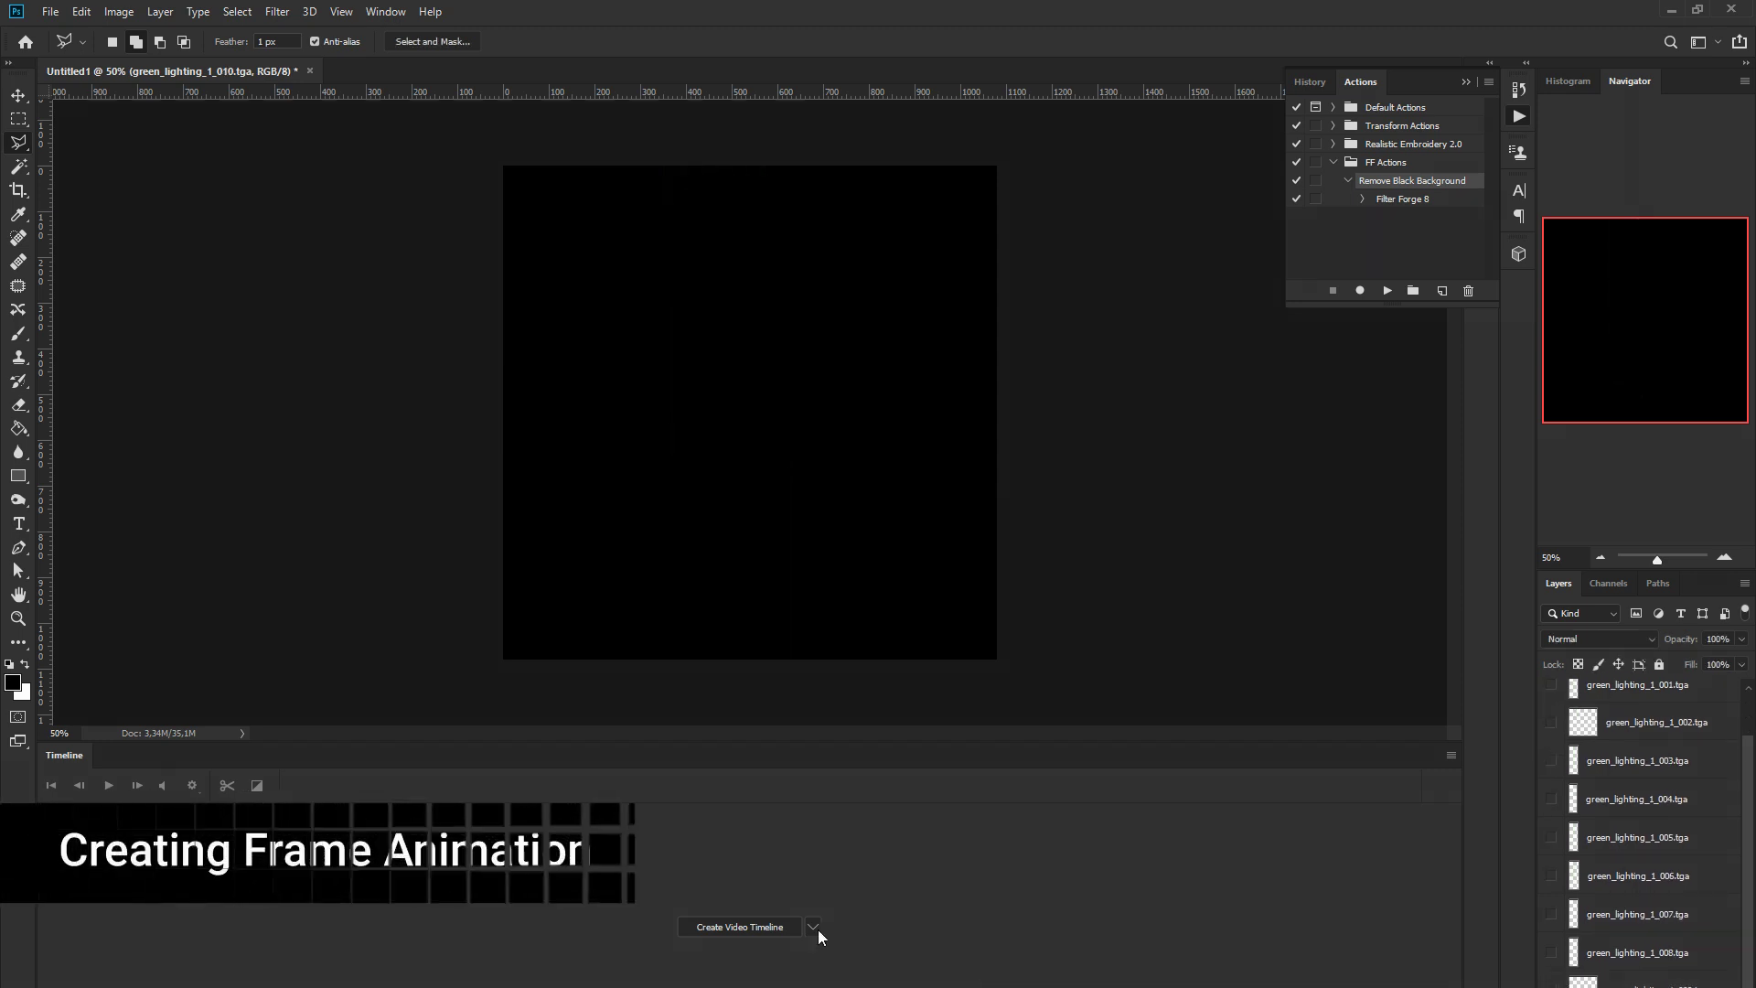
Build a frame animation from the lightning layers, pick a frame delay, and play it
left_click(739, 929)
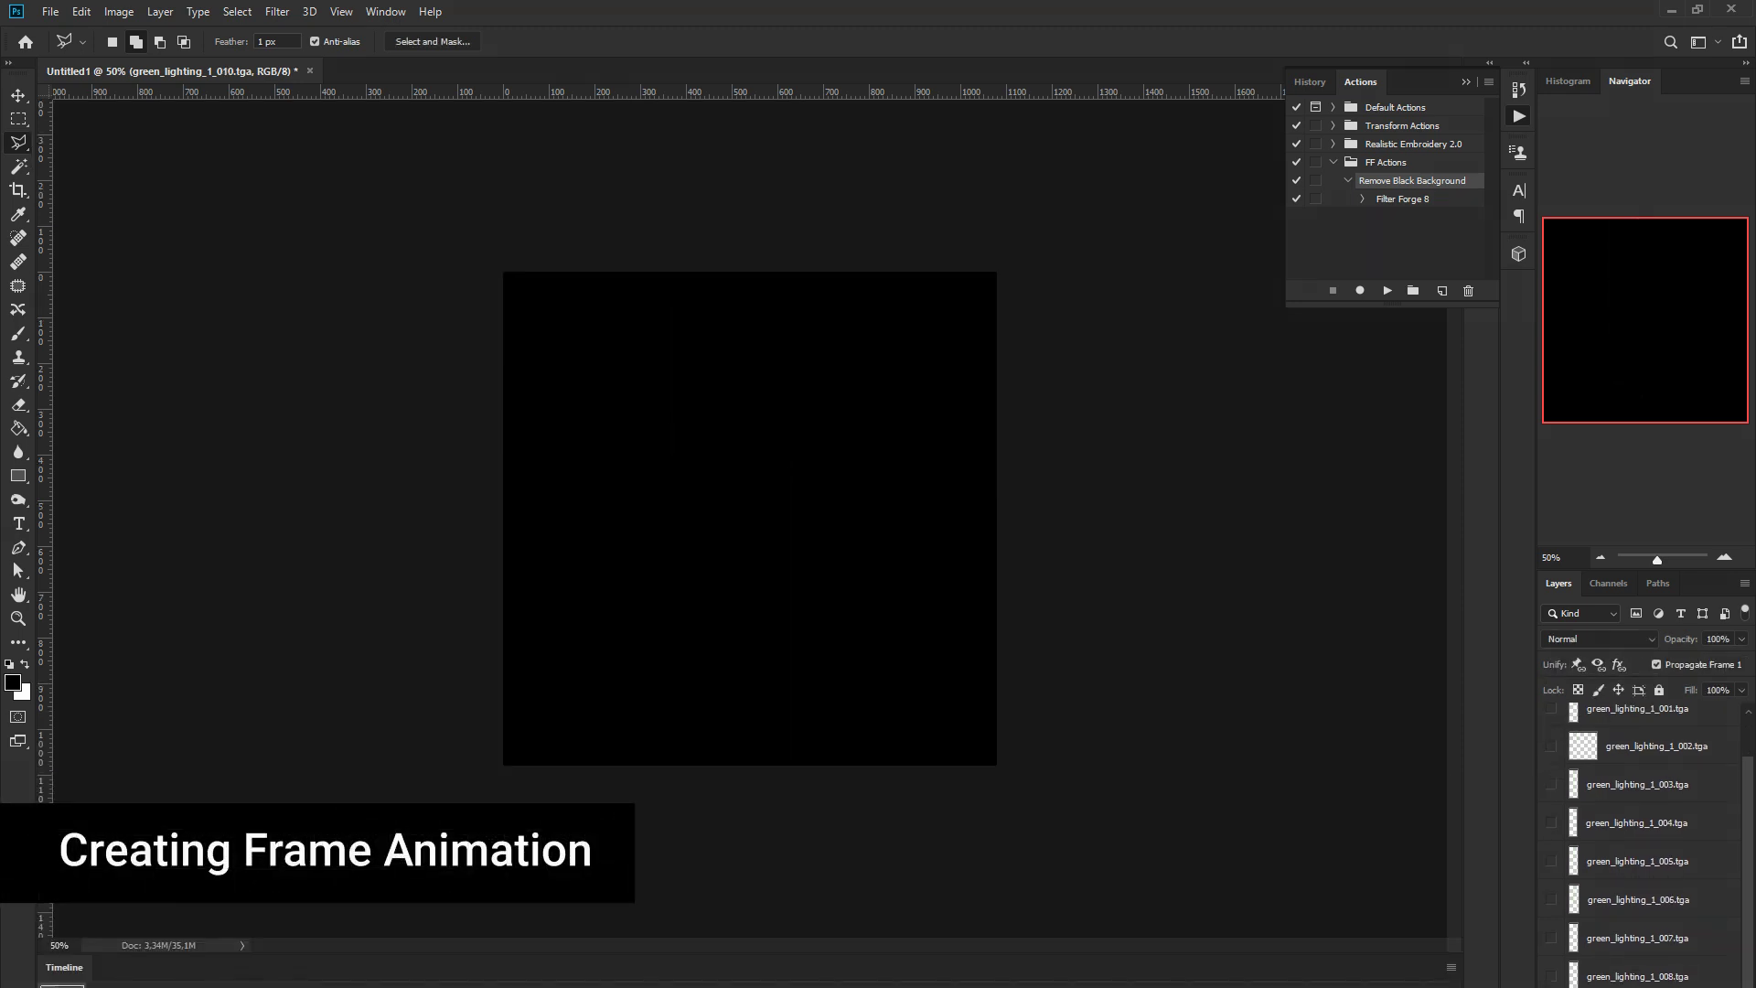
left_click(91, 985)
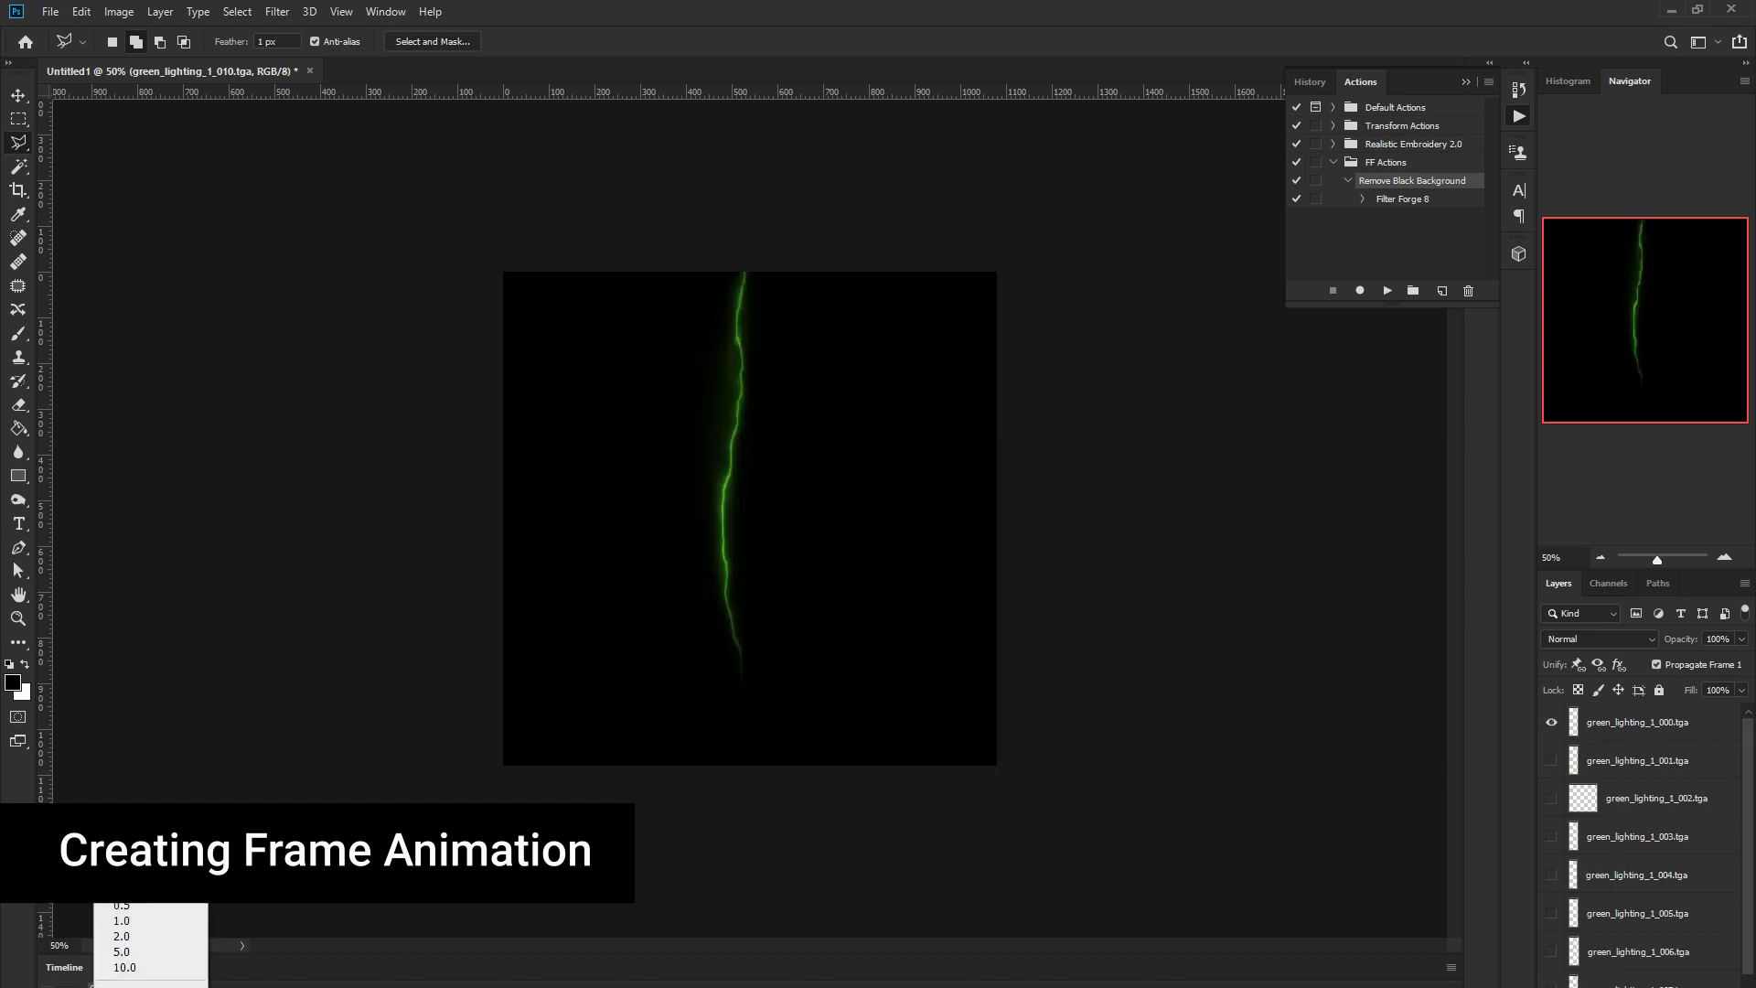
left_click(147, 986)
left_click(173, 878)
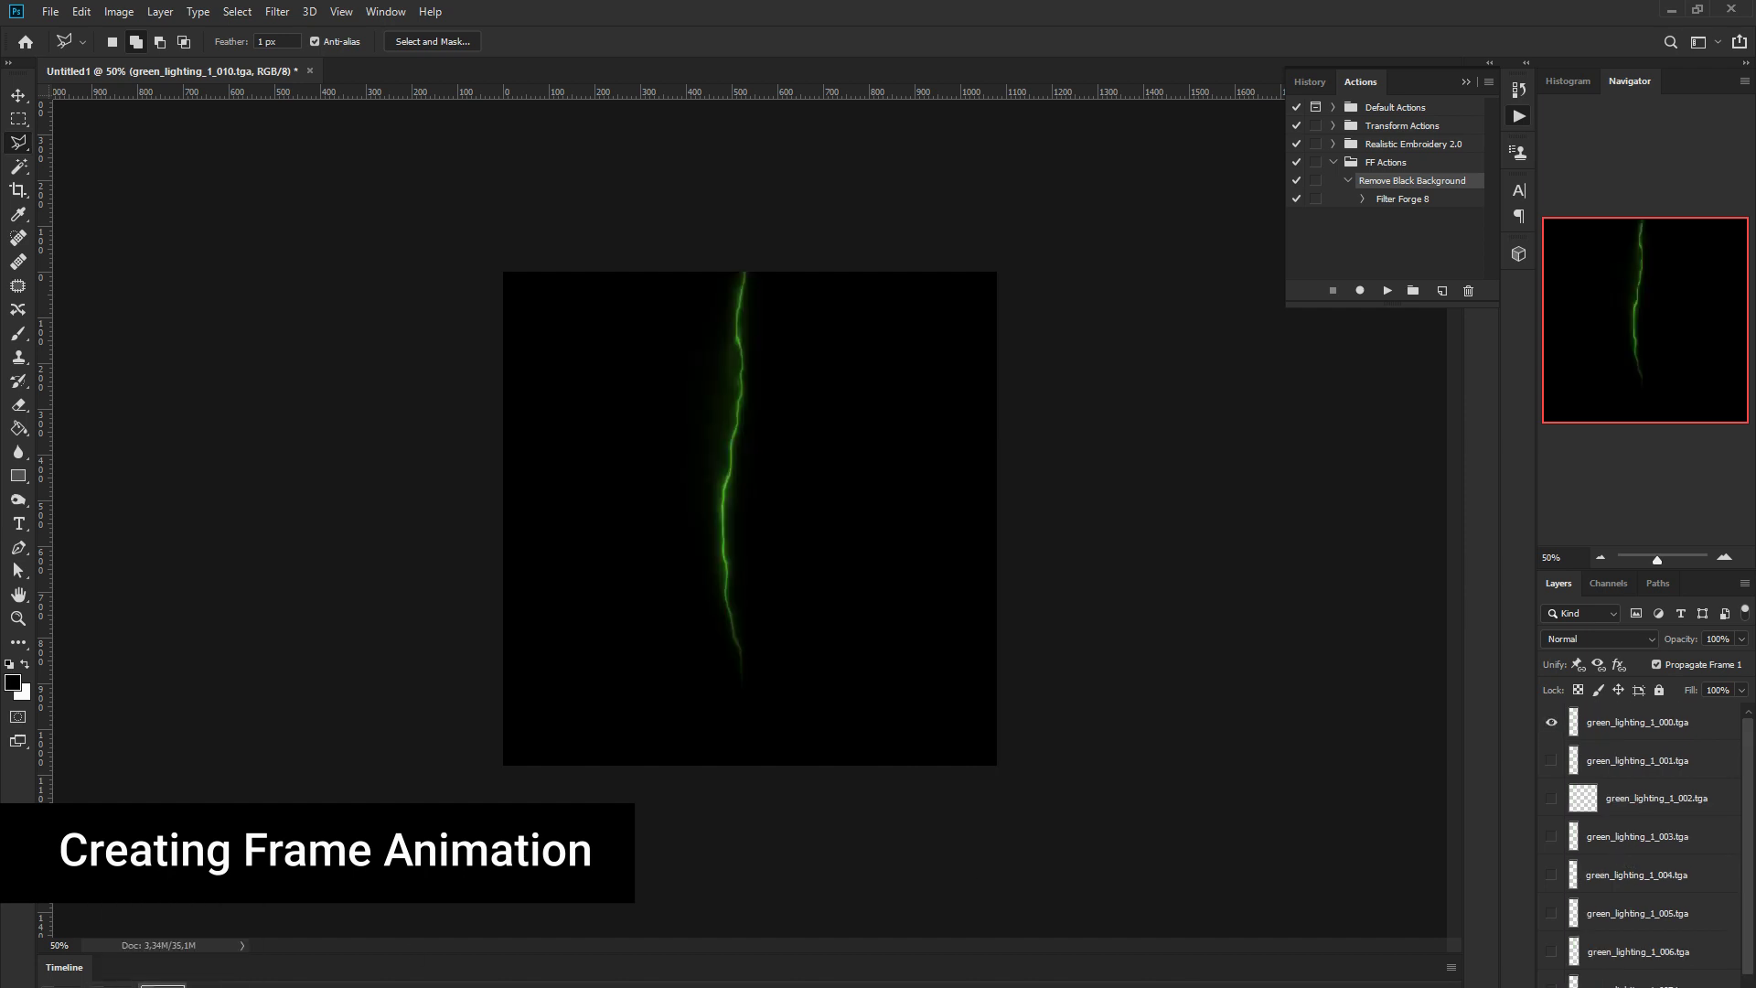
key("space")
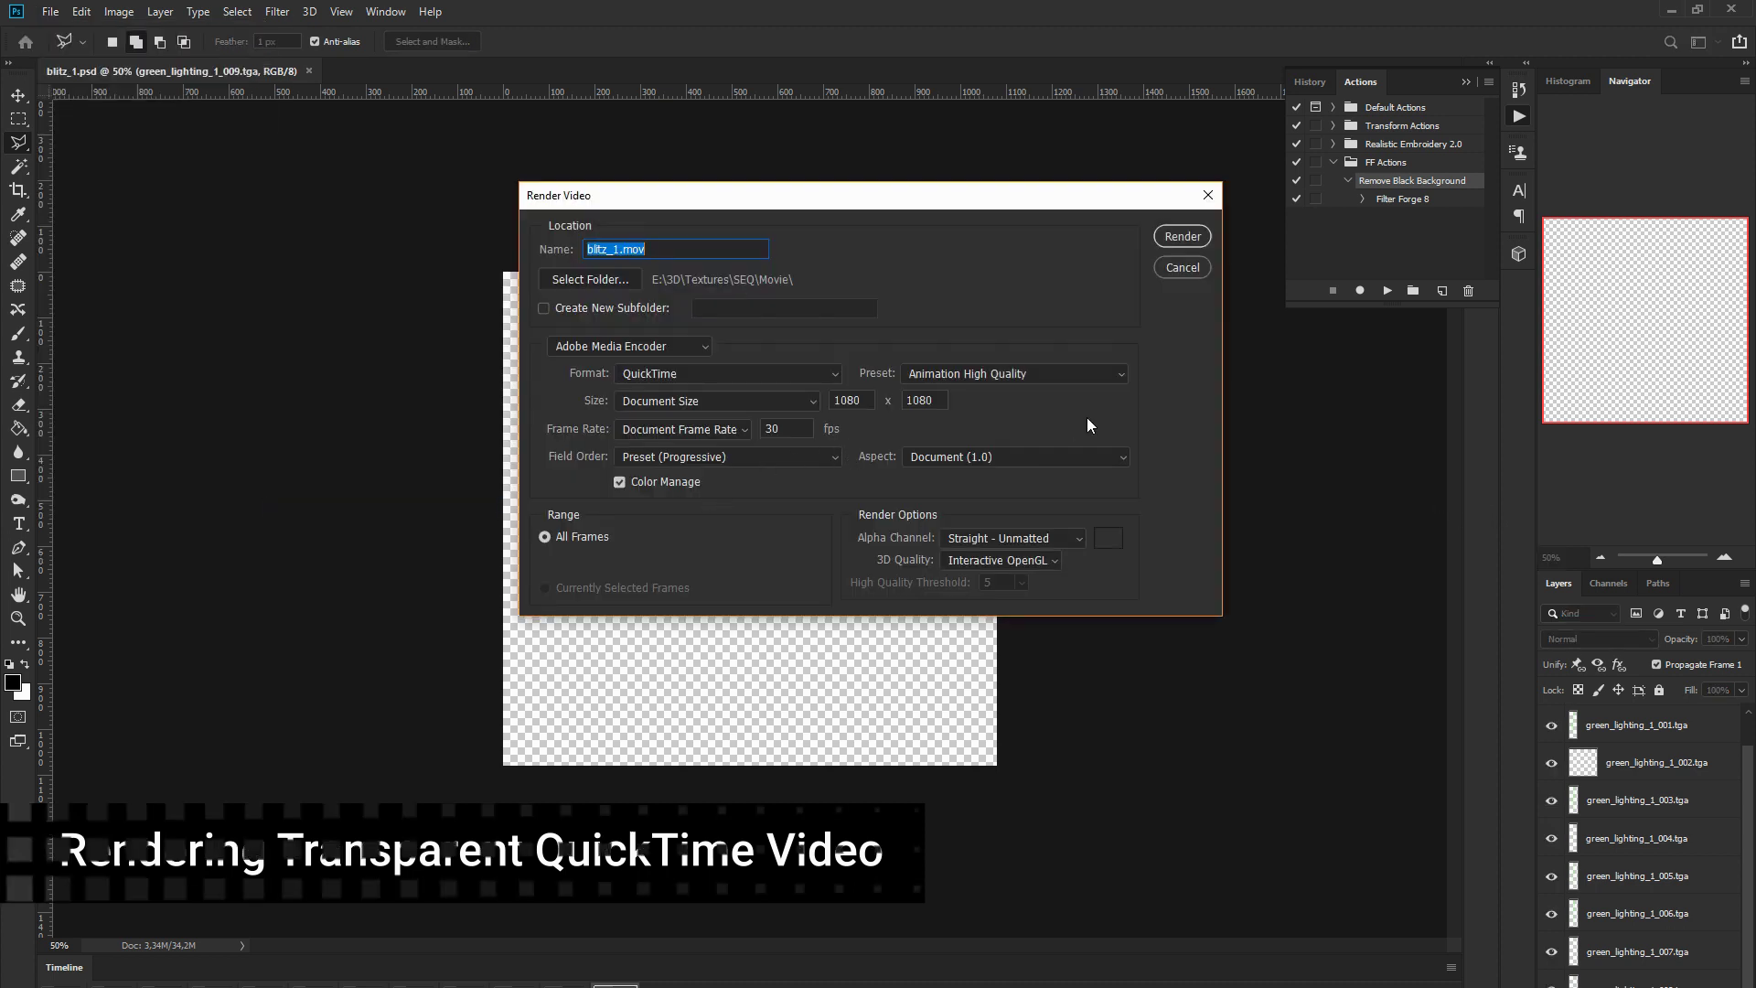
Render blitz_1.mov with Square (1.0) pixel aspect, replacing the old file, then start Place Embedded
left_click(1123, 457)
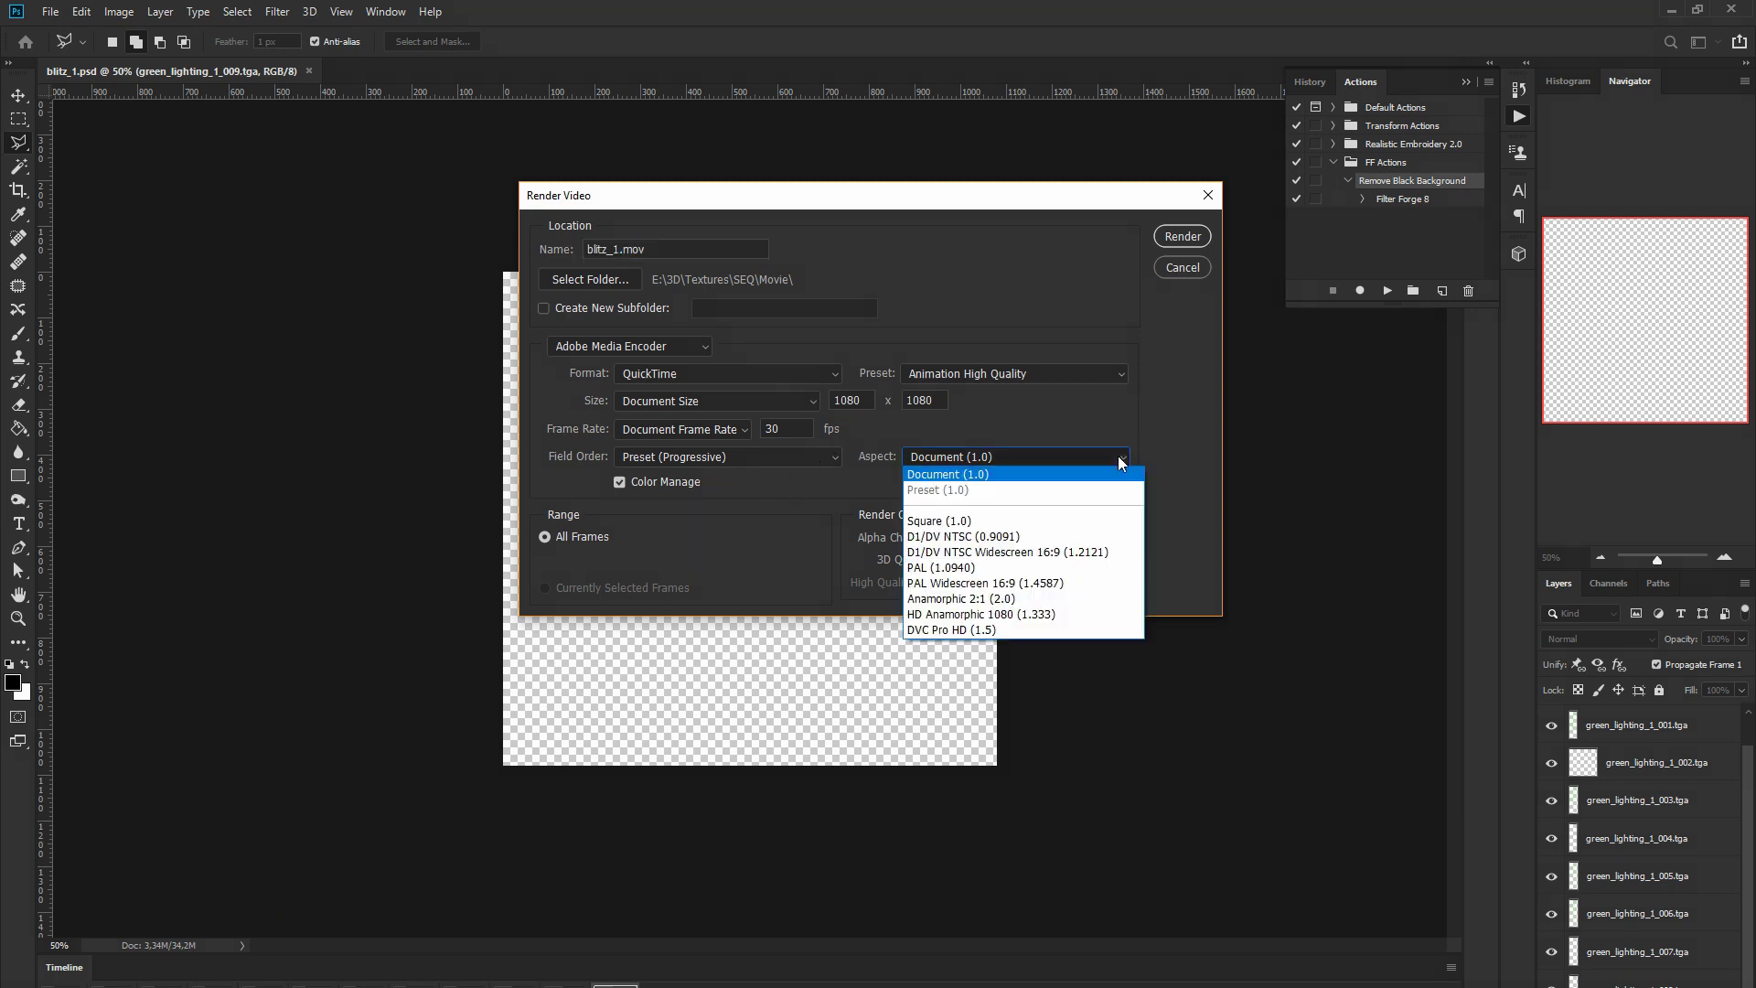
left_click(1124, 454)
left_click(1098, 521)
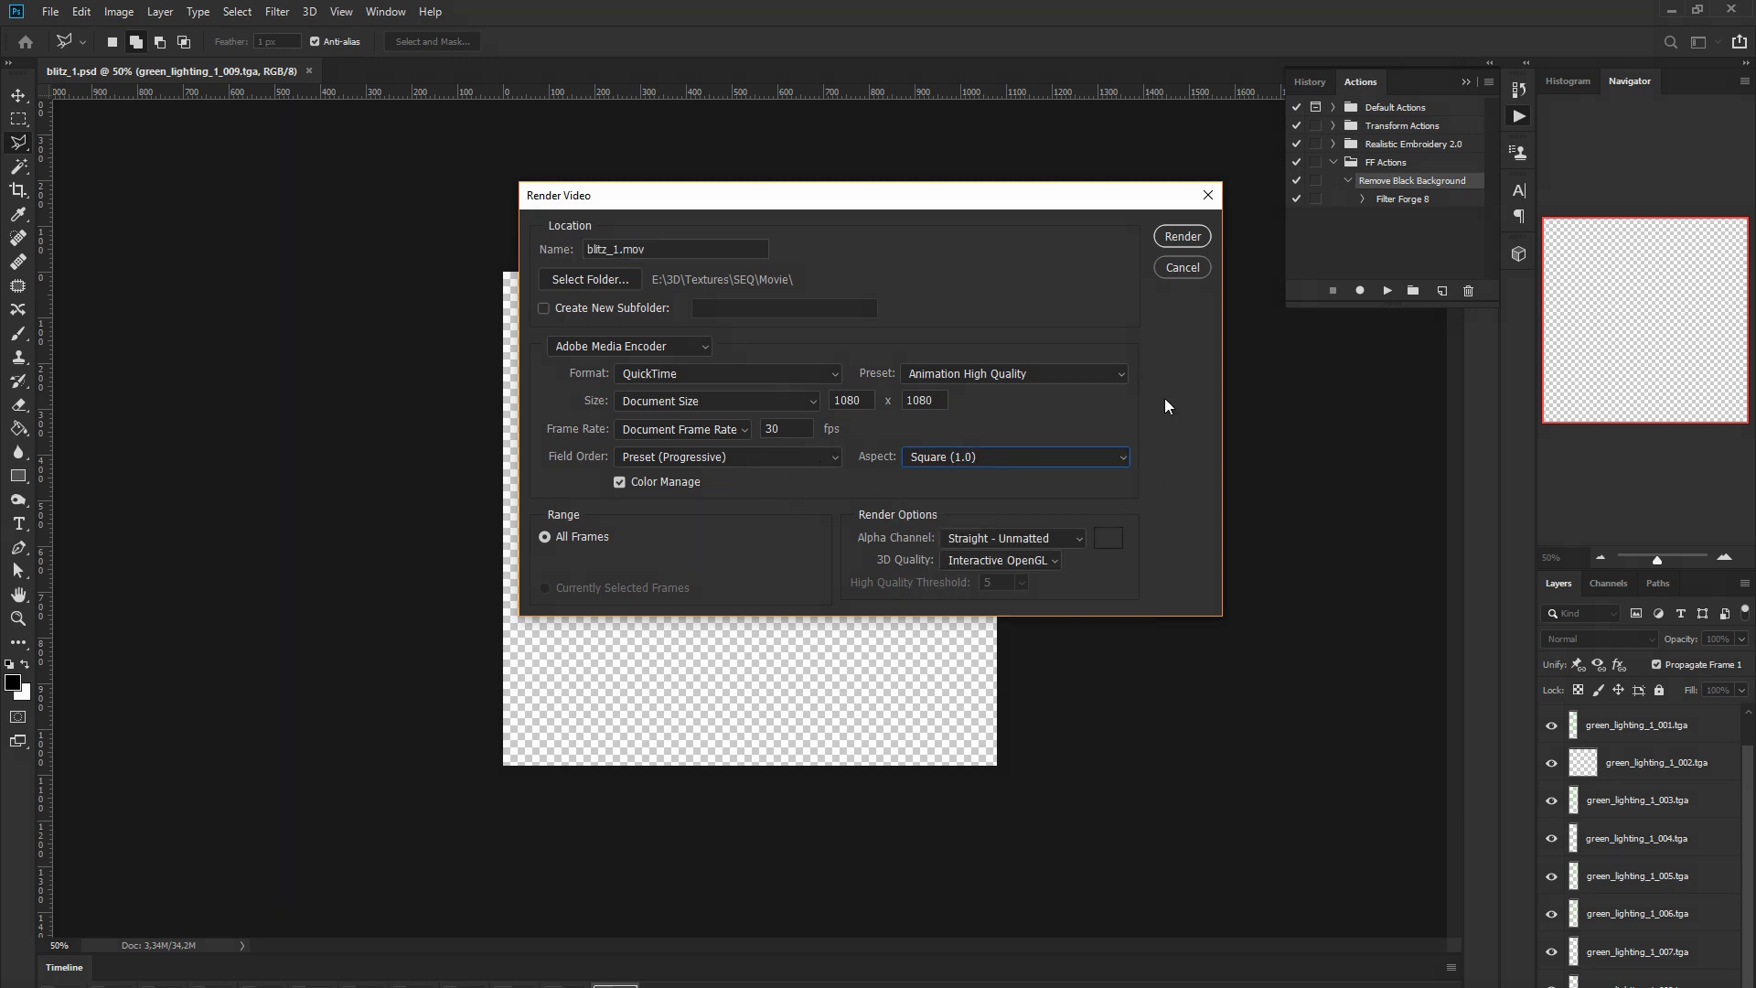
left_click(1182, 236)
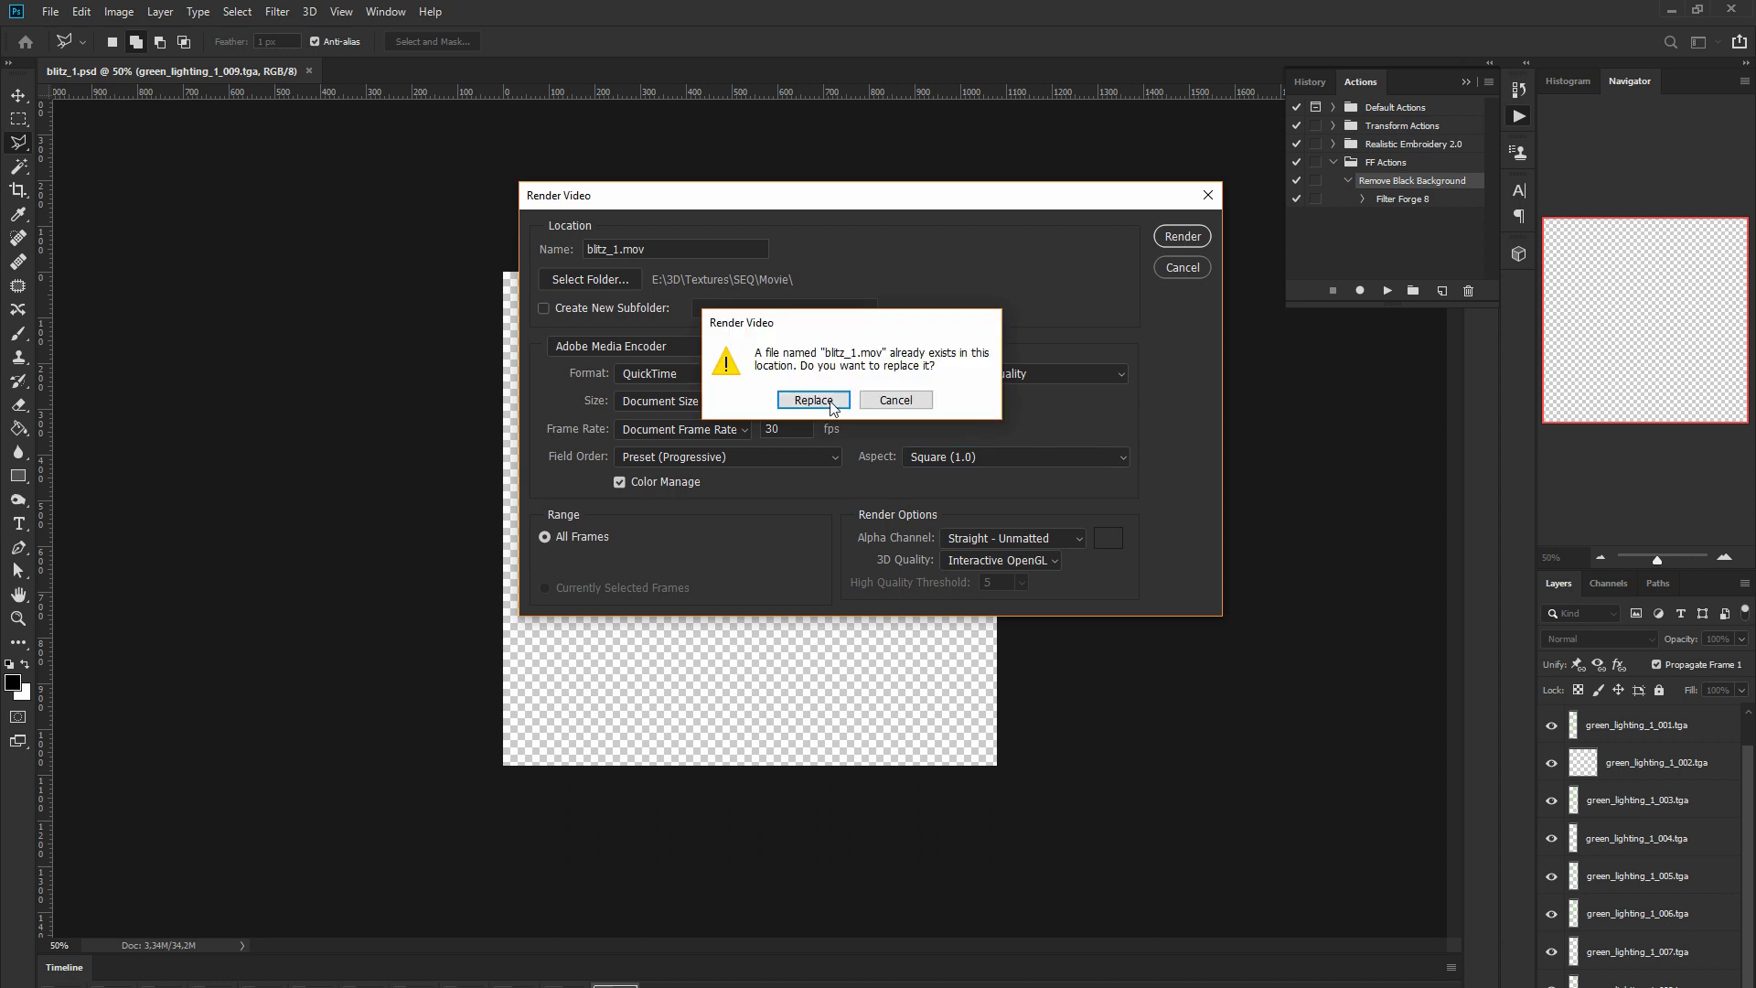
key("Return")
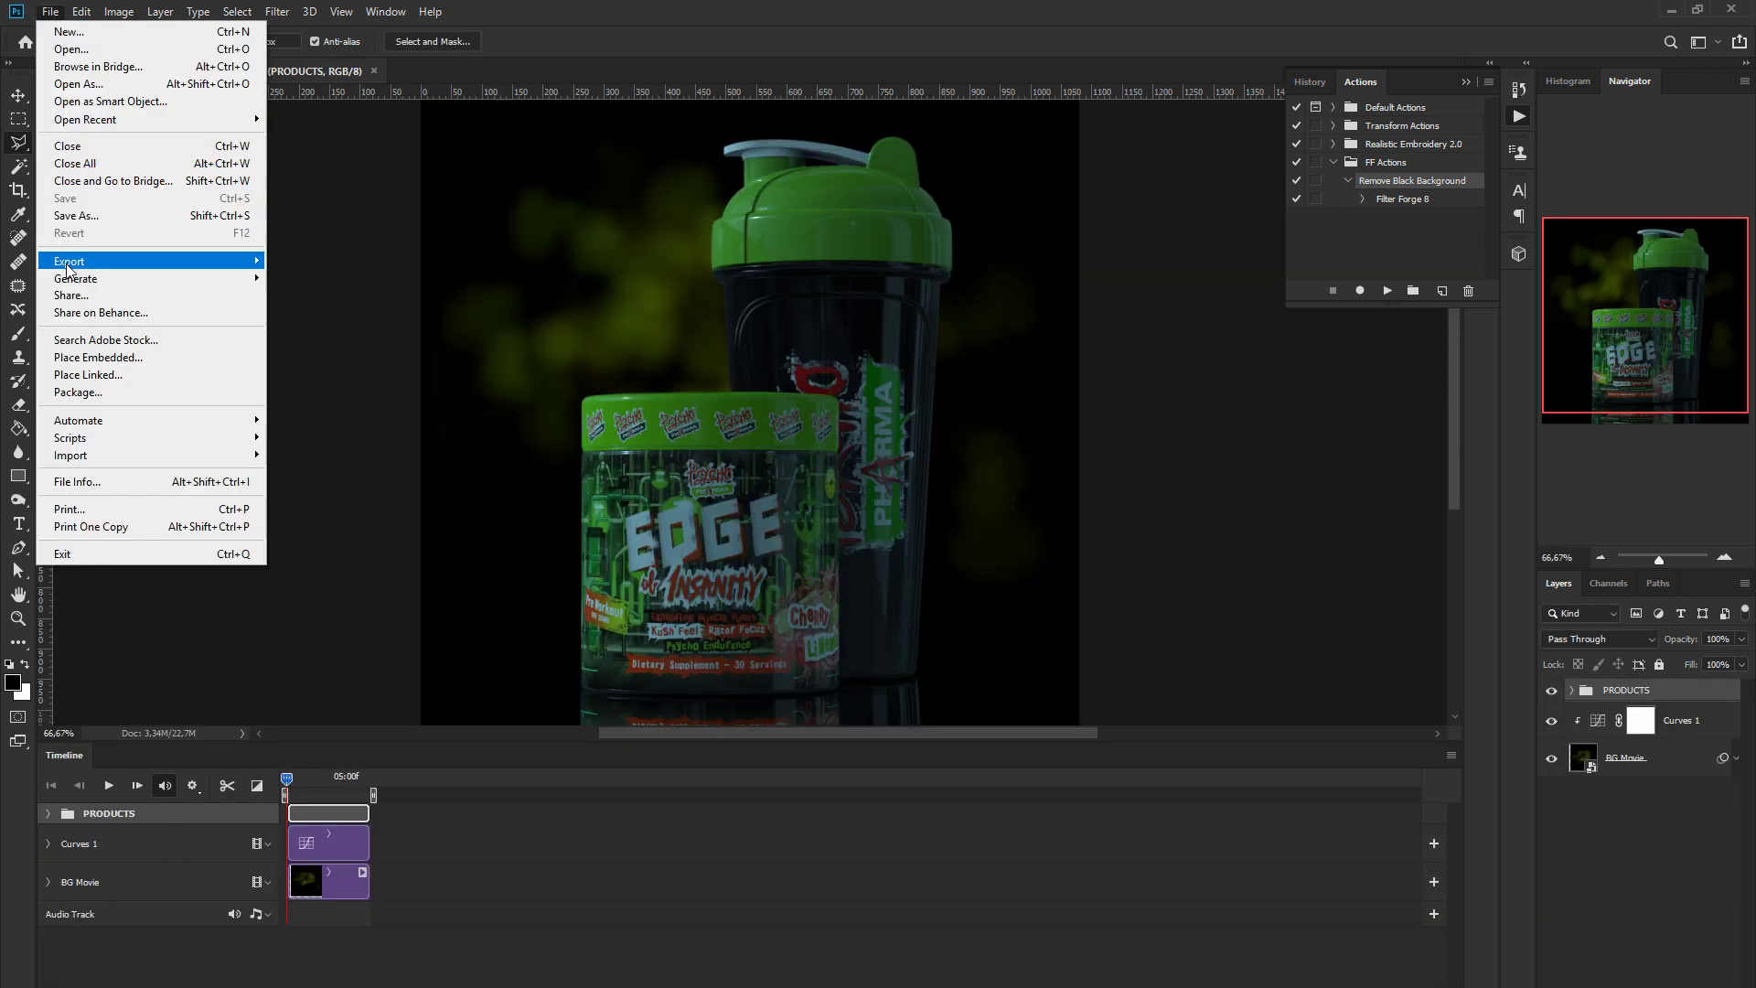
left_click(98, 357)
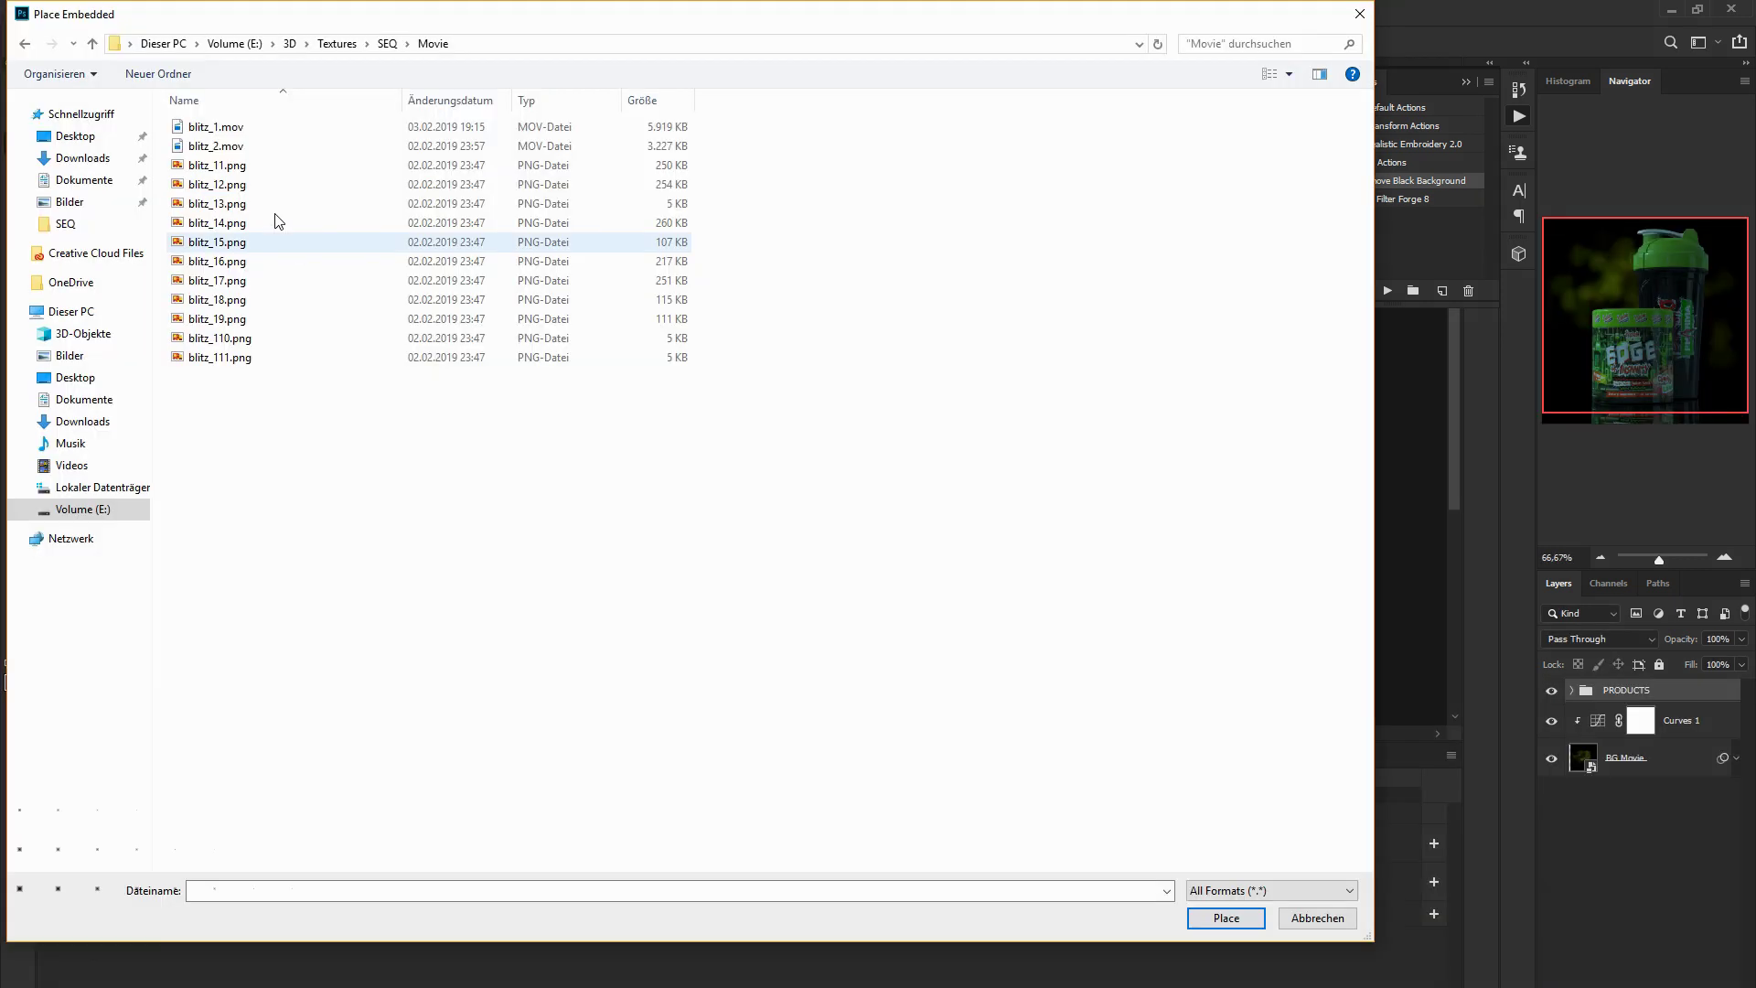
left_click(224, 127)
left_click(1219, 918)
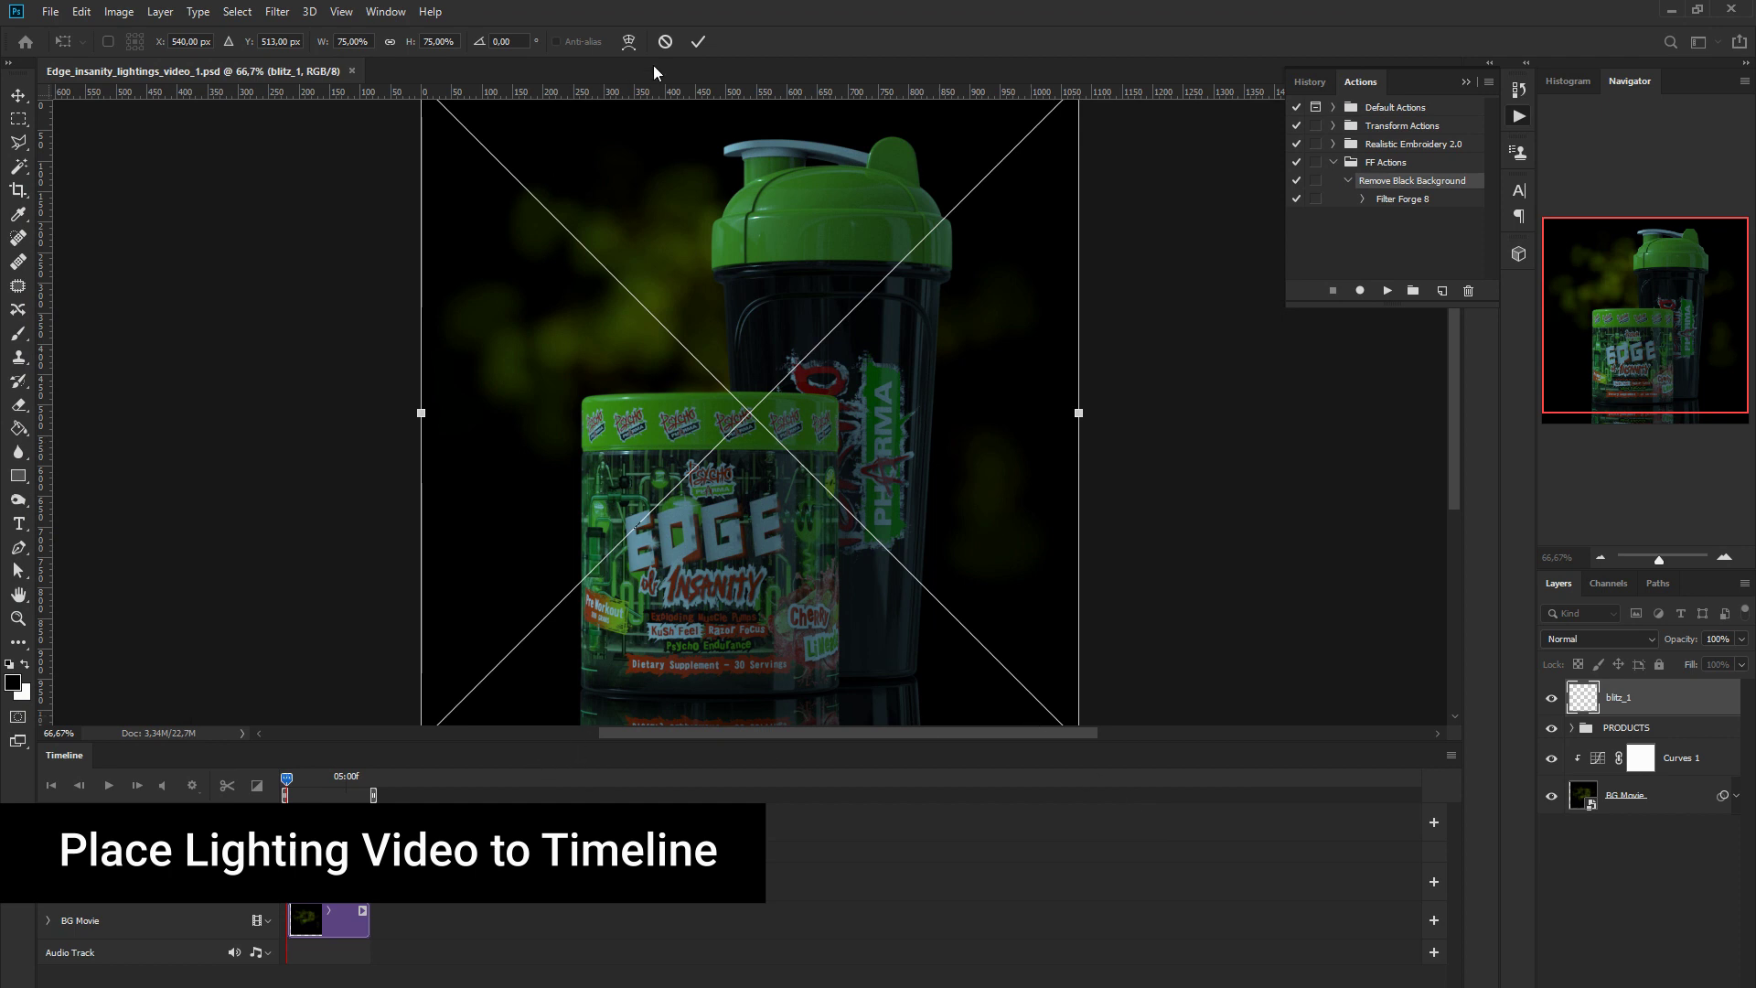
left_click(697, 43)
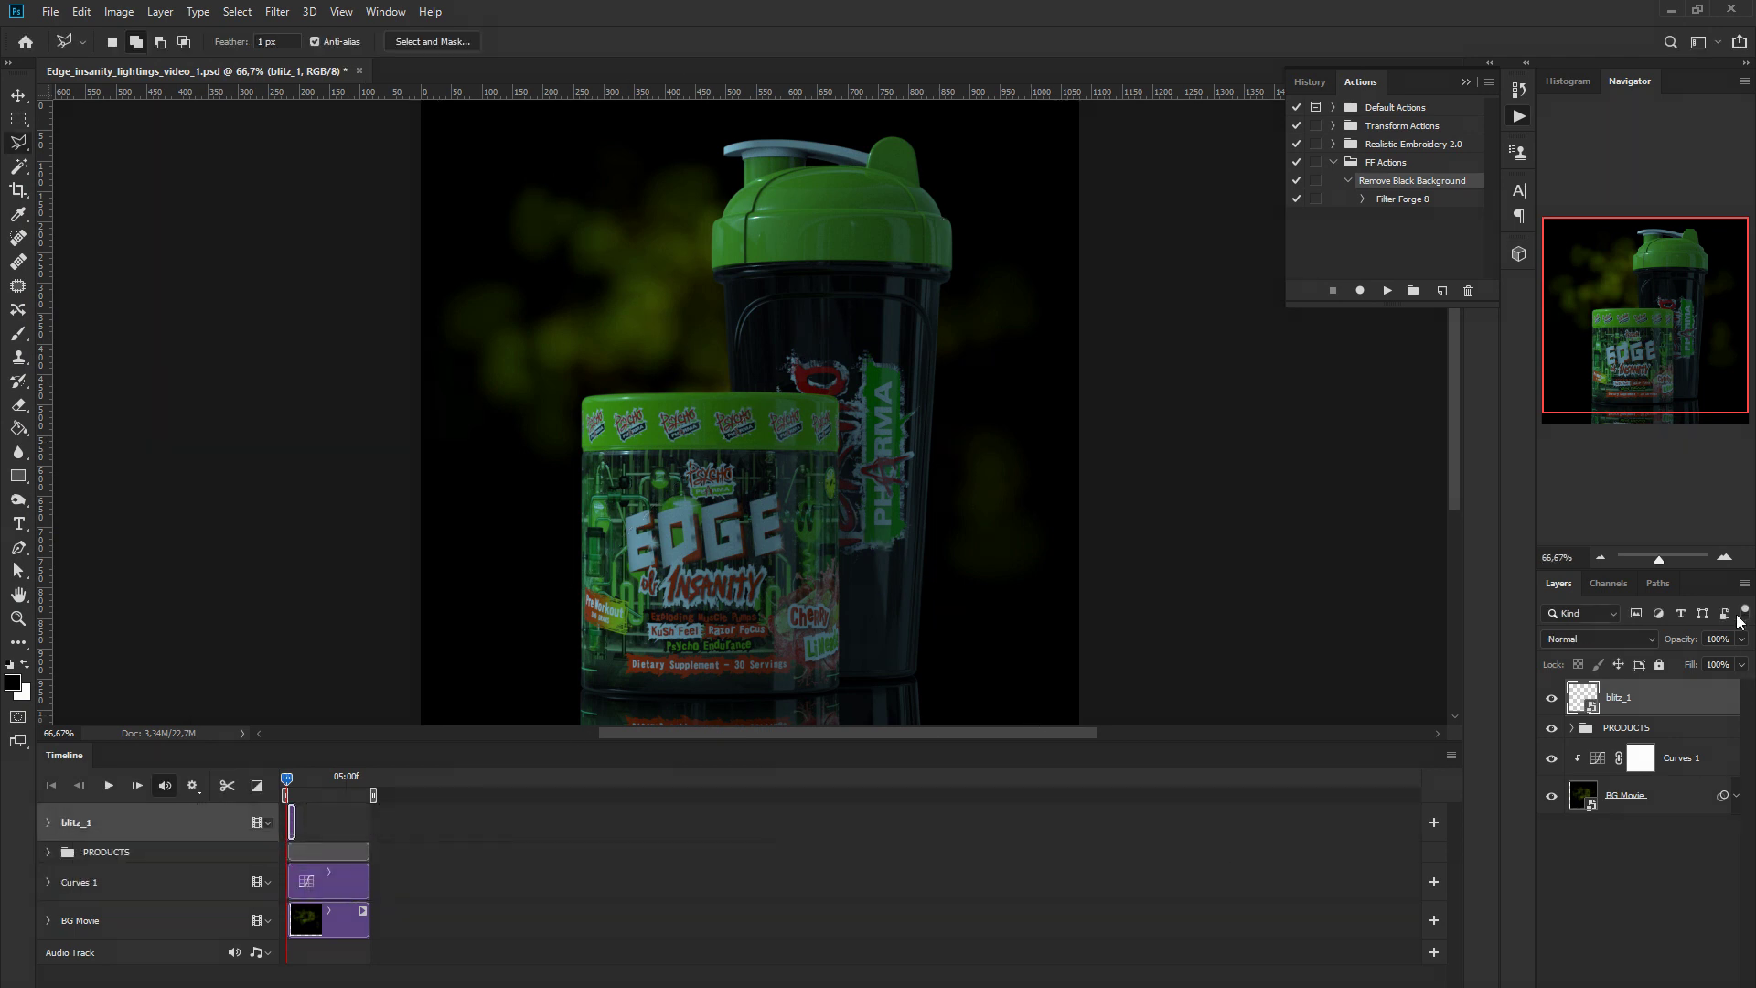
left_click(1726, 560)
left_click(1727, 559)
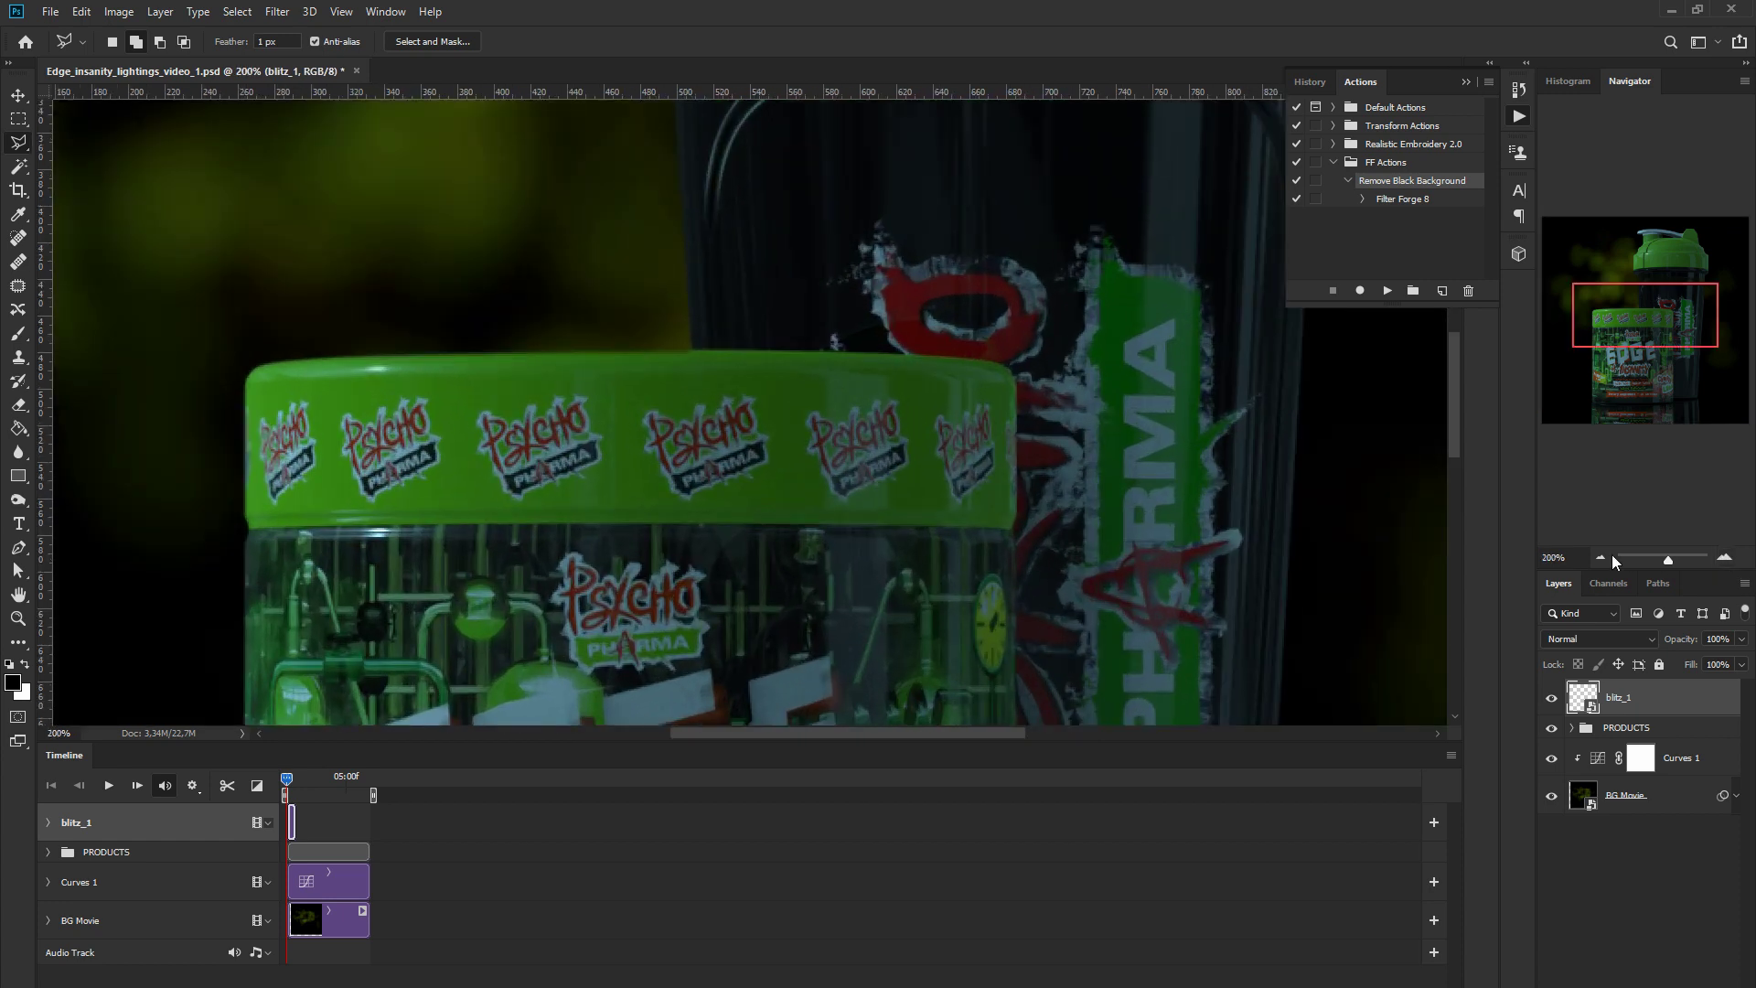
left_click(1602, 558)
left_click(1602, 558)
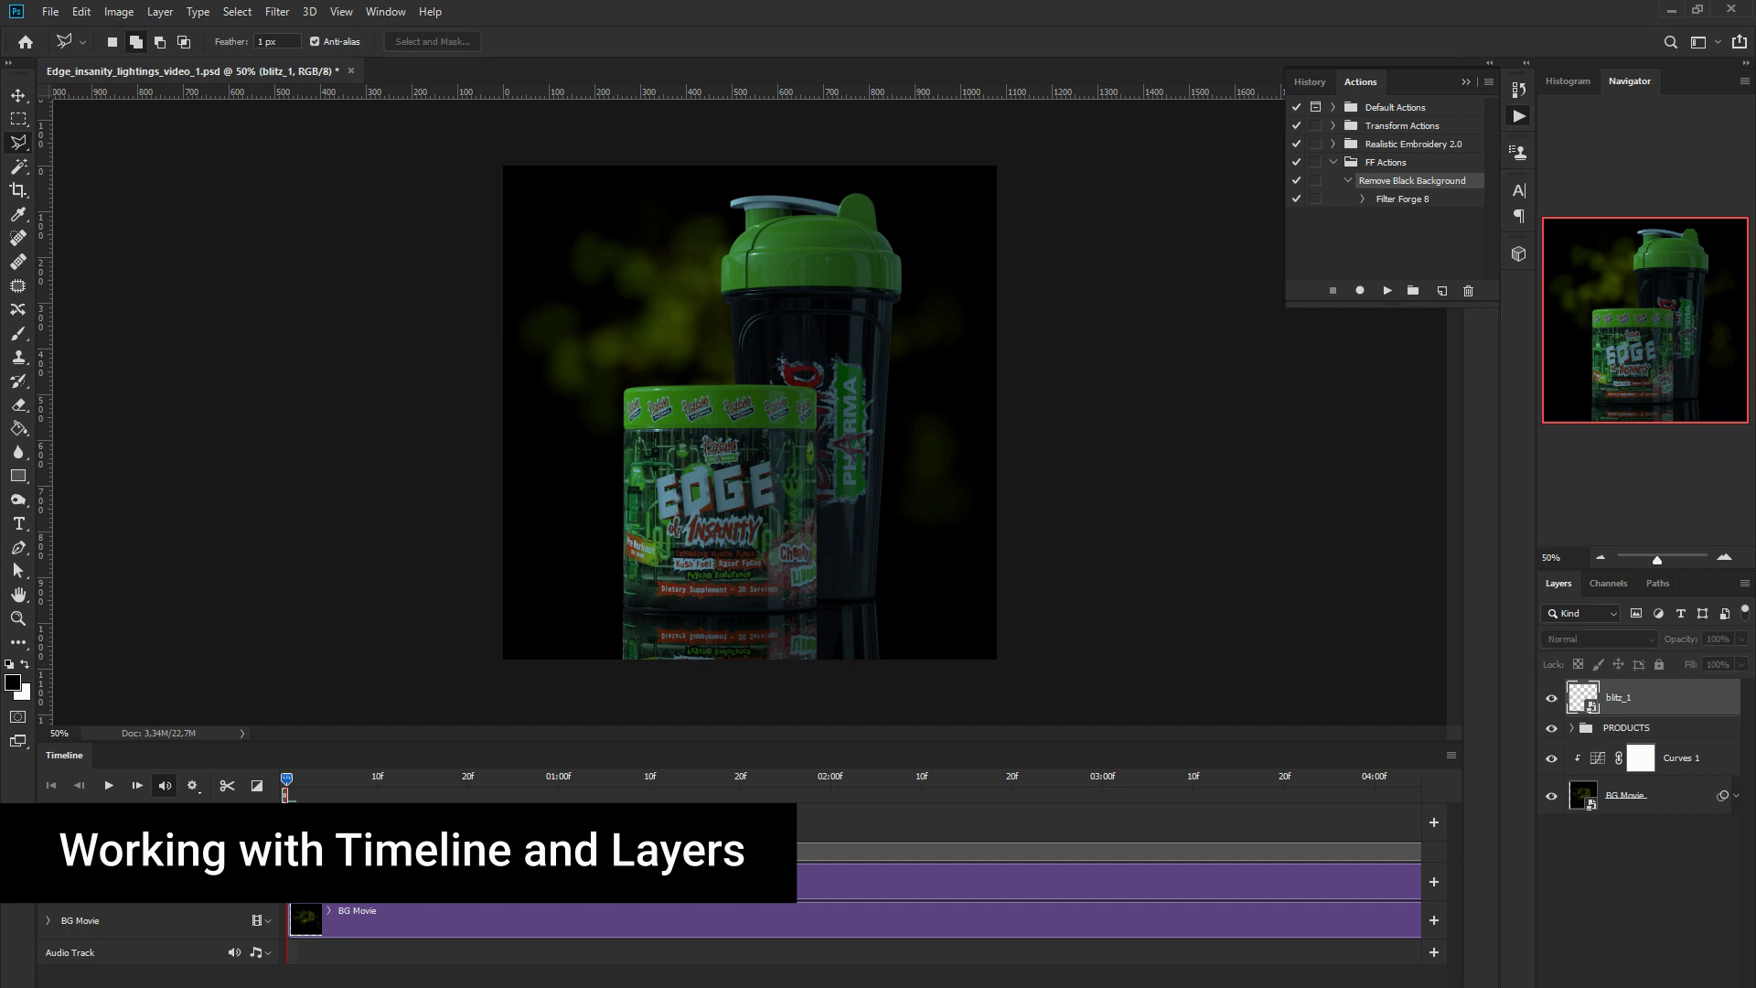
Preview the timeline from the start and expand the PRODUCTS group's tracks
left_click(109, 785)
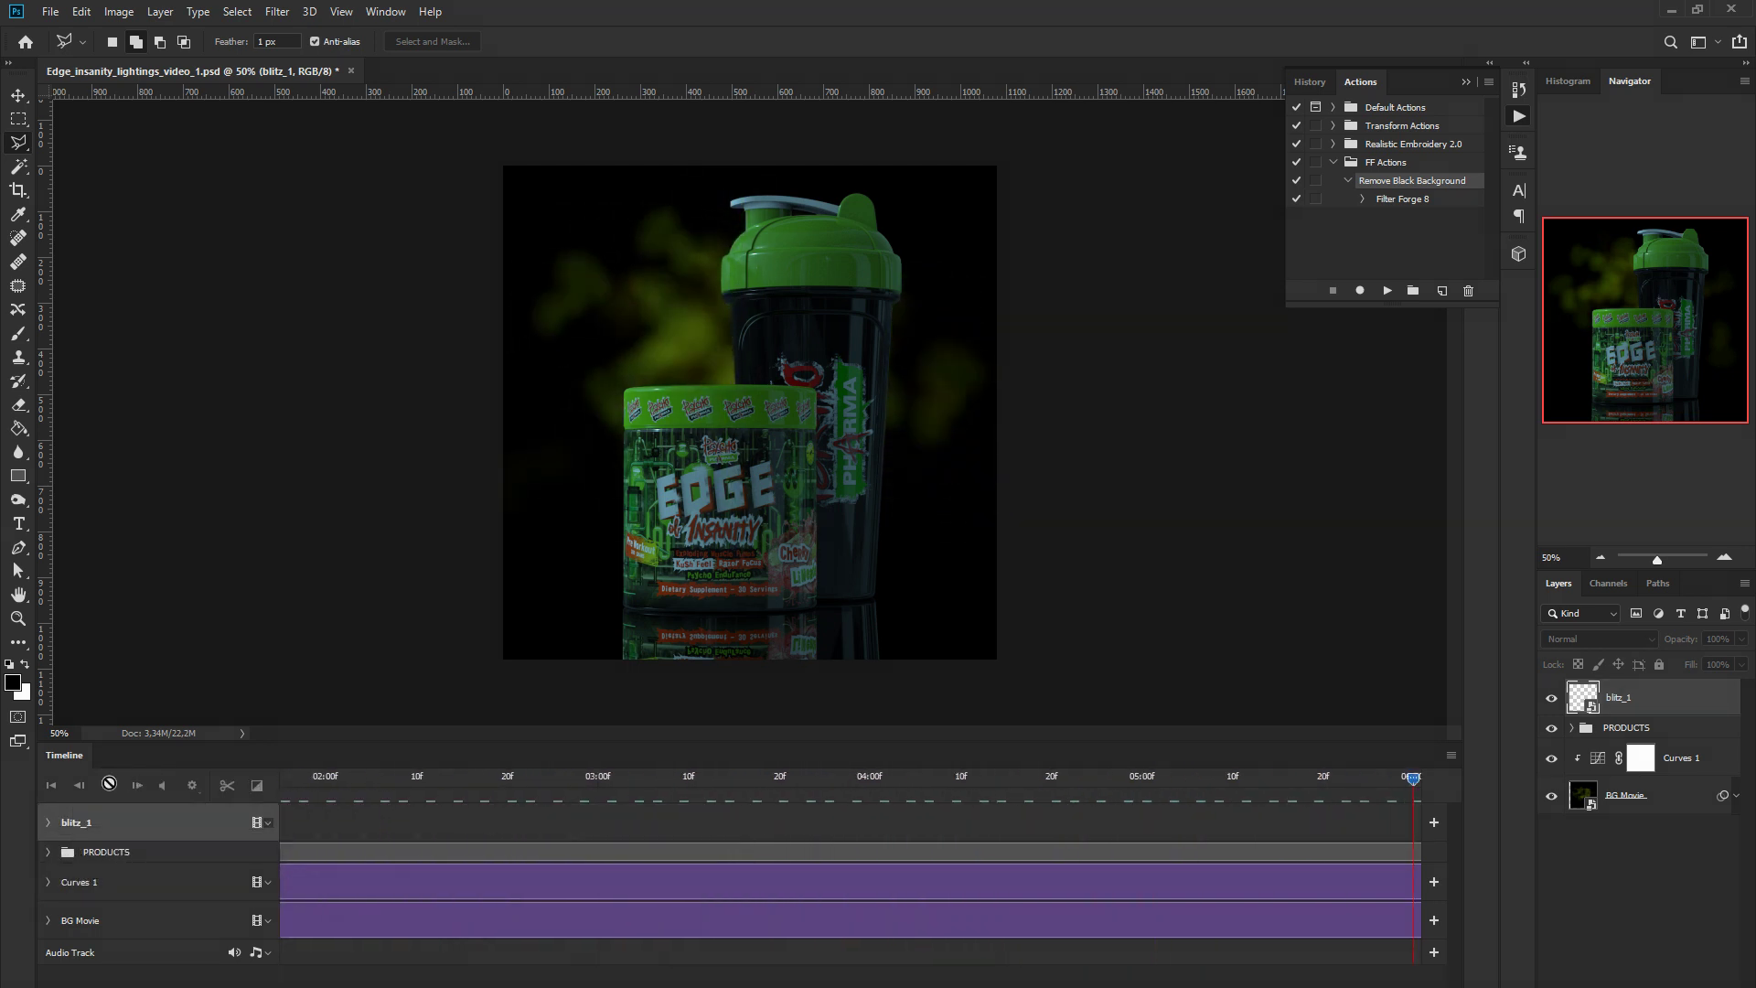
left_click(52, 787)
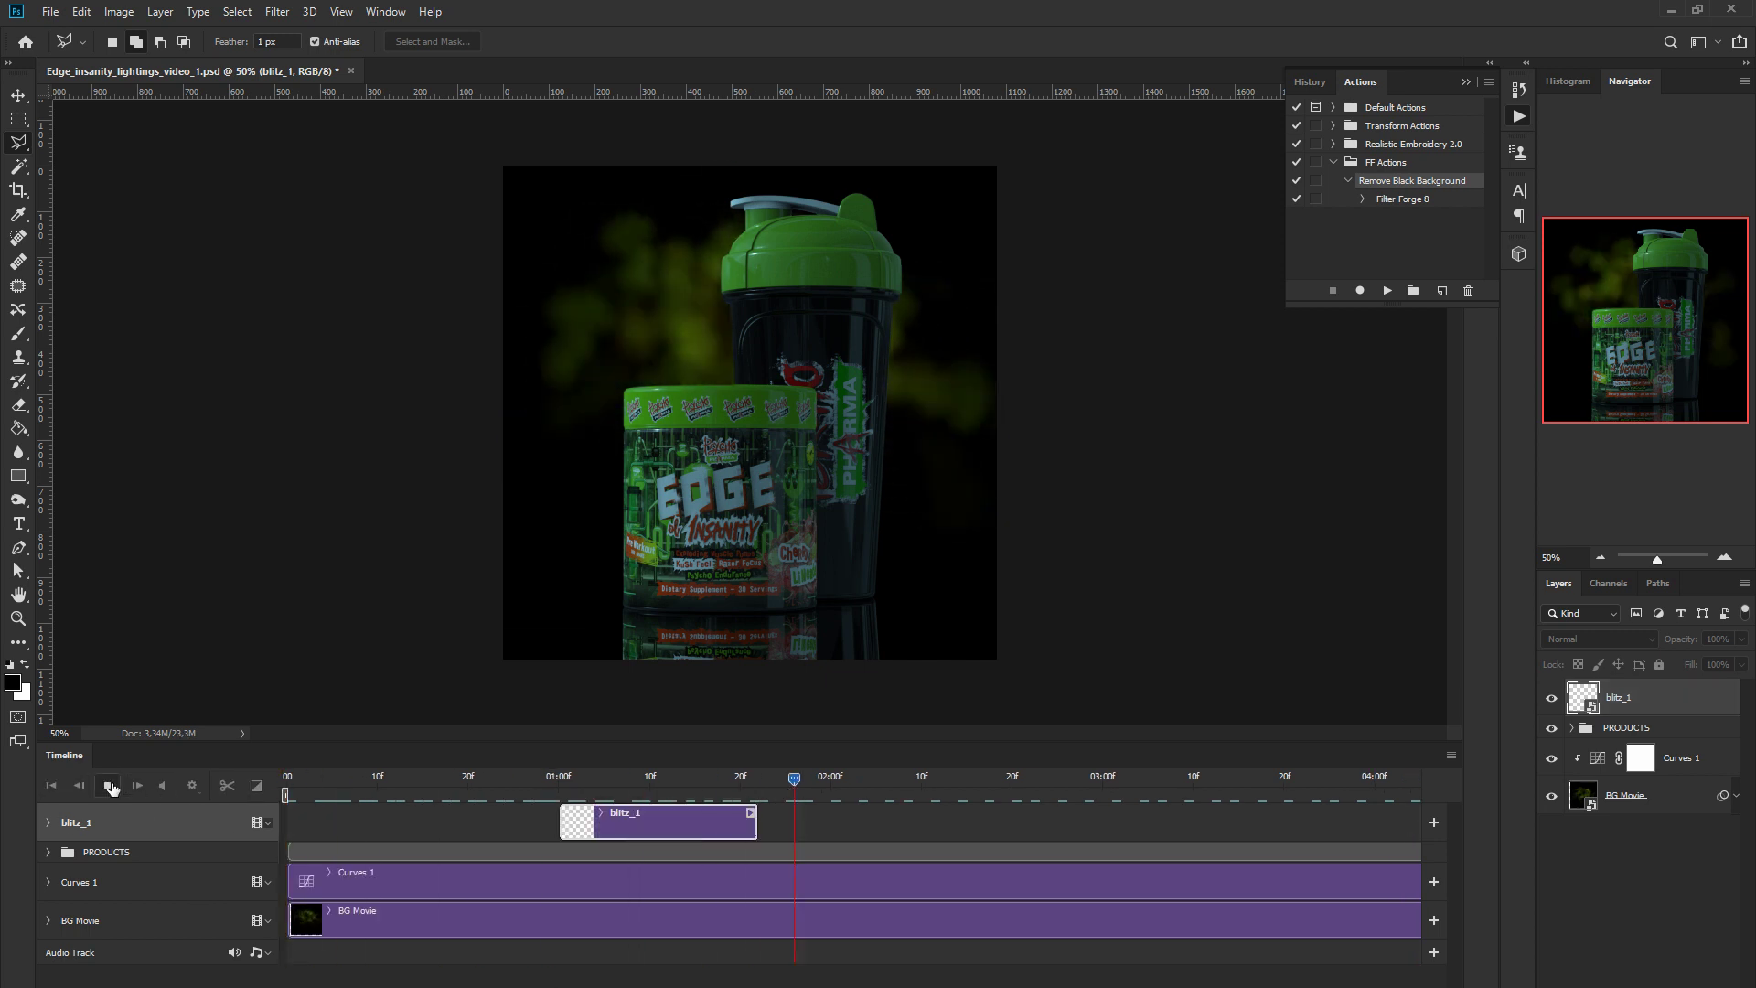
left_click(48, 852)
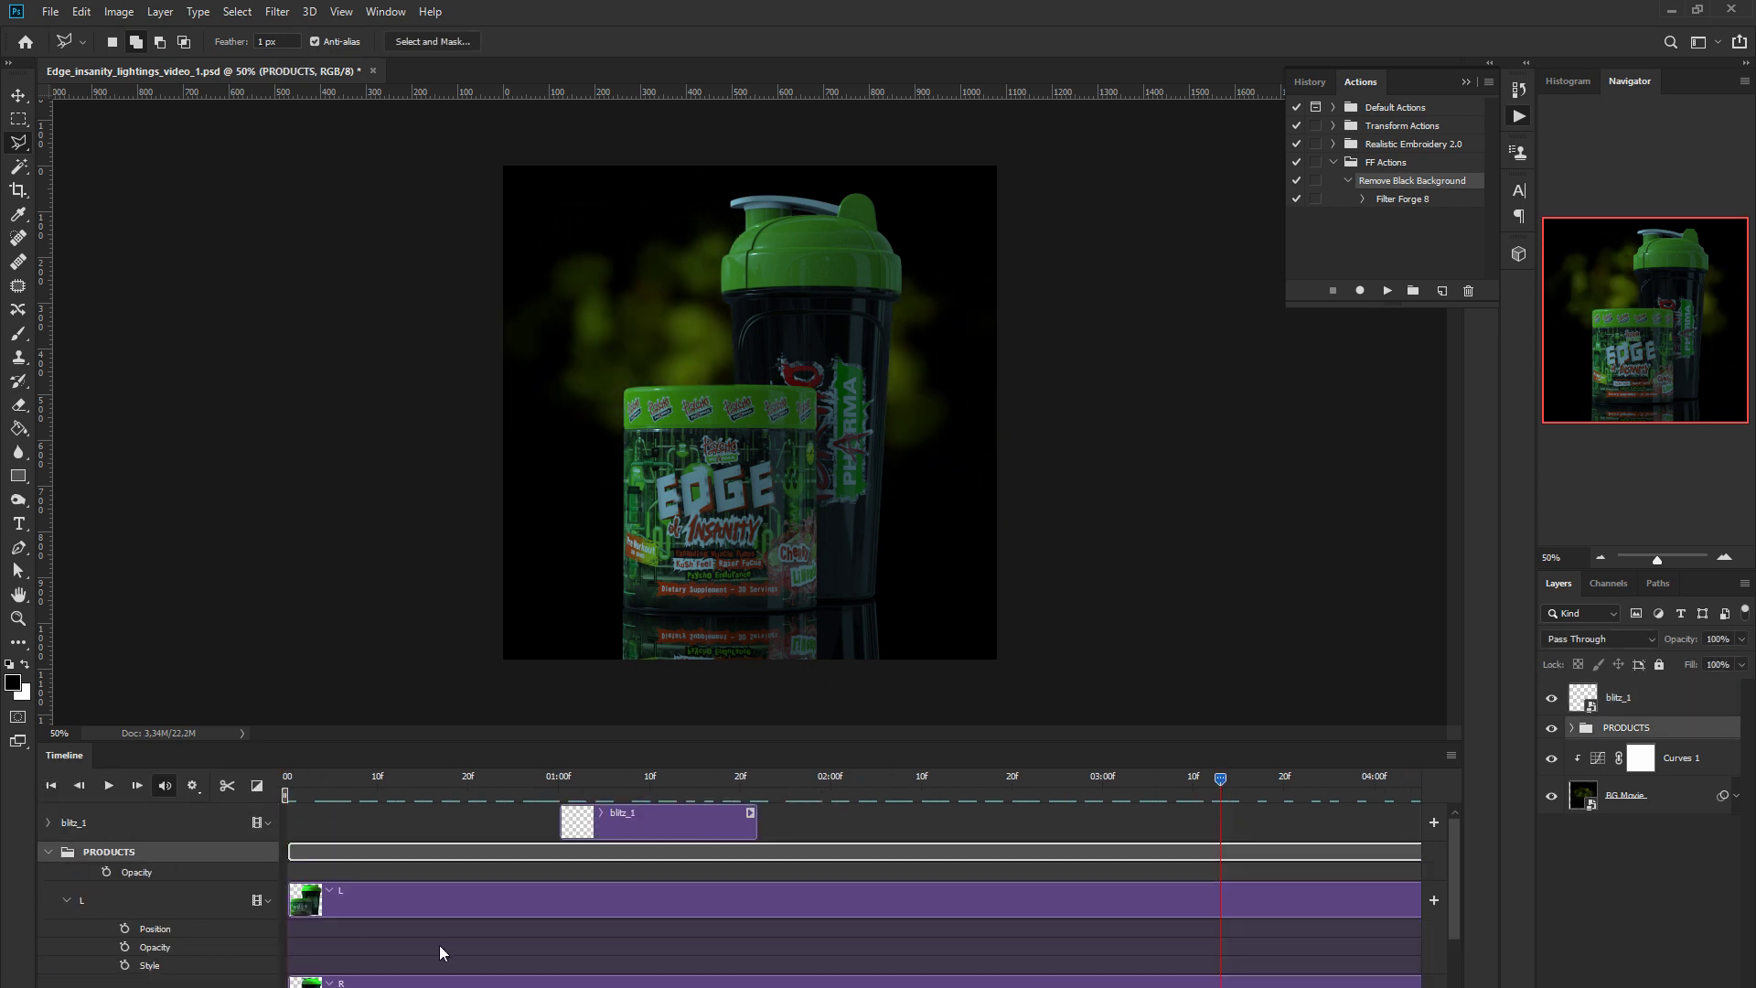
scroll(440, 946, "down", 1)
scroll(379, 922, "down", 1)
scroll(379, 922, "down", 1)
Split the Normal clip at the 01:00f playhead, creating a Normal copy layer
left_click(558, 785)
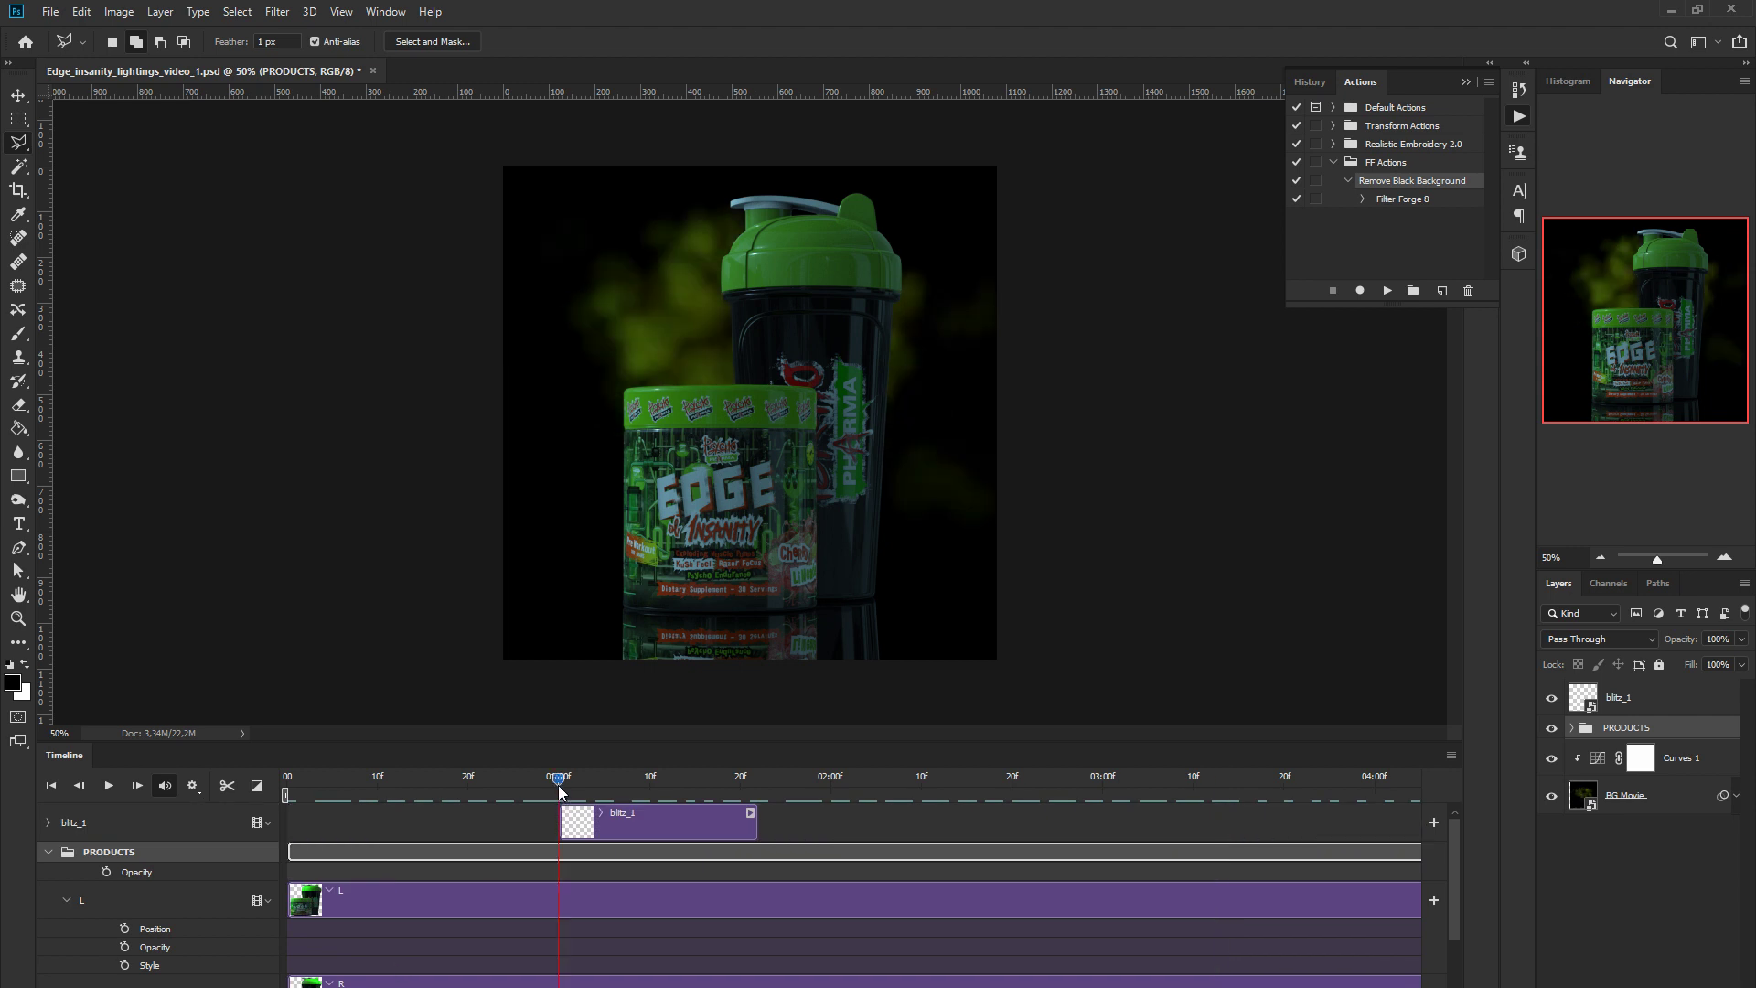
left_click(576, 972)
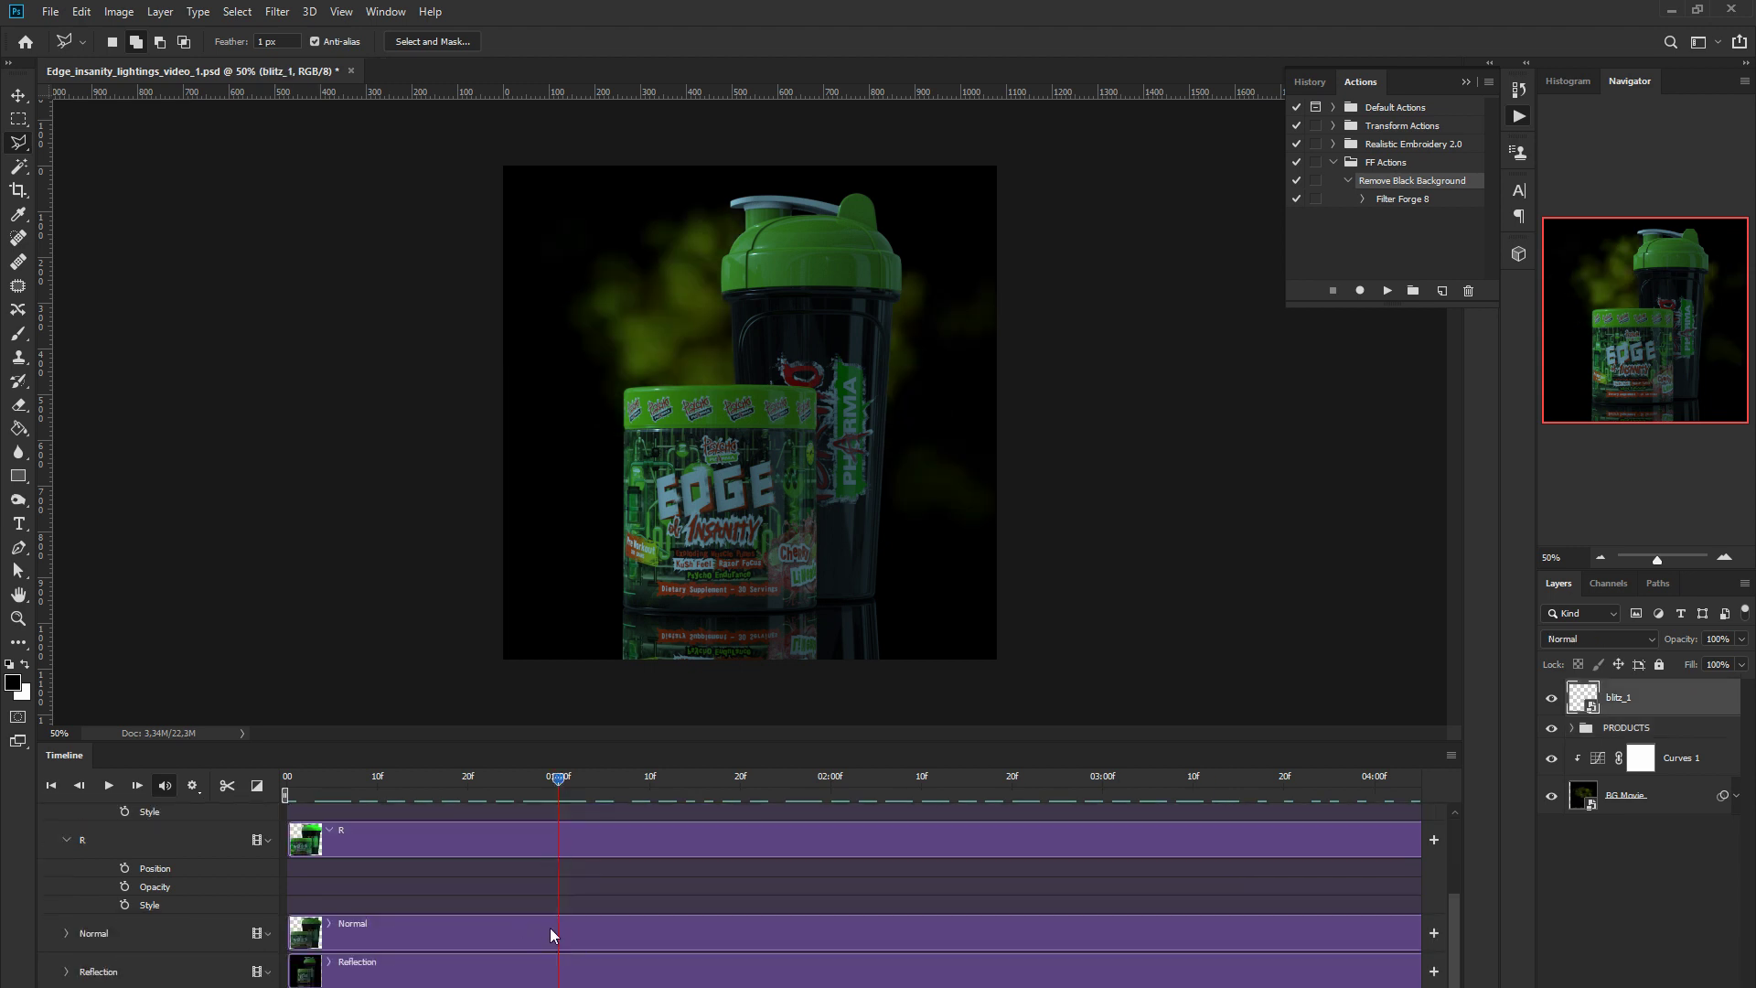
left_click(227, 785)
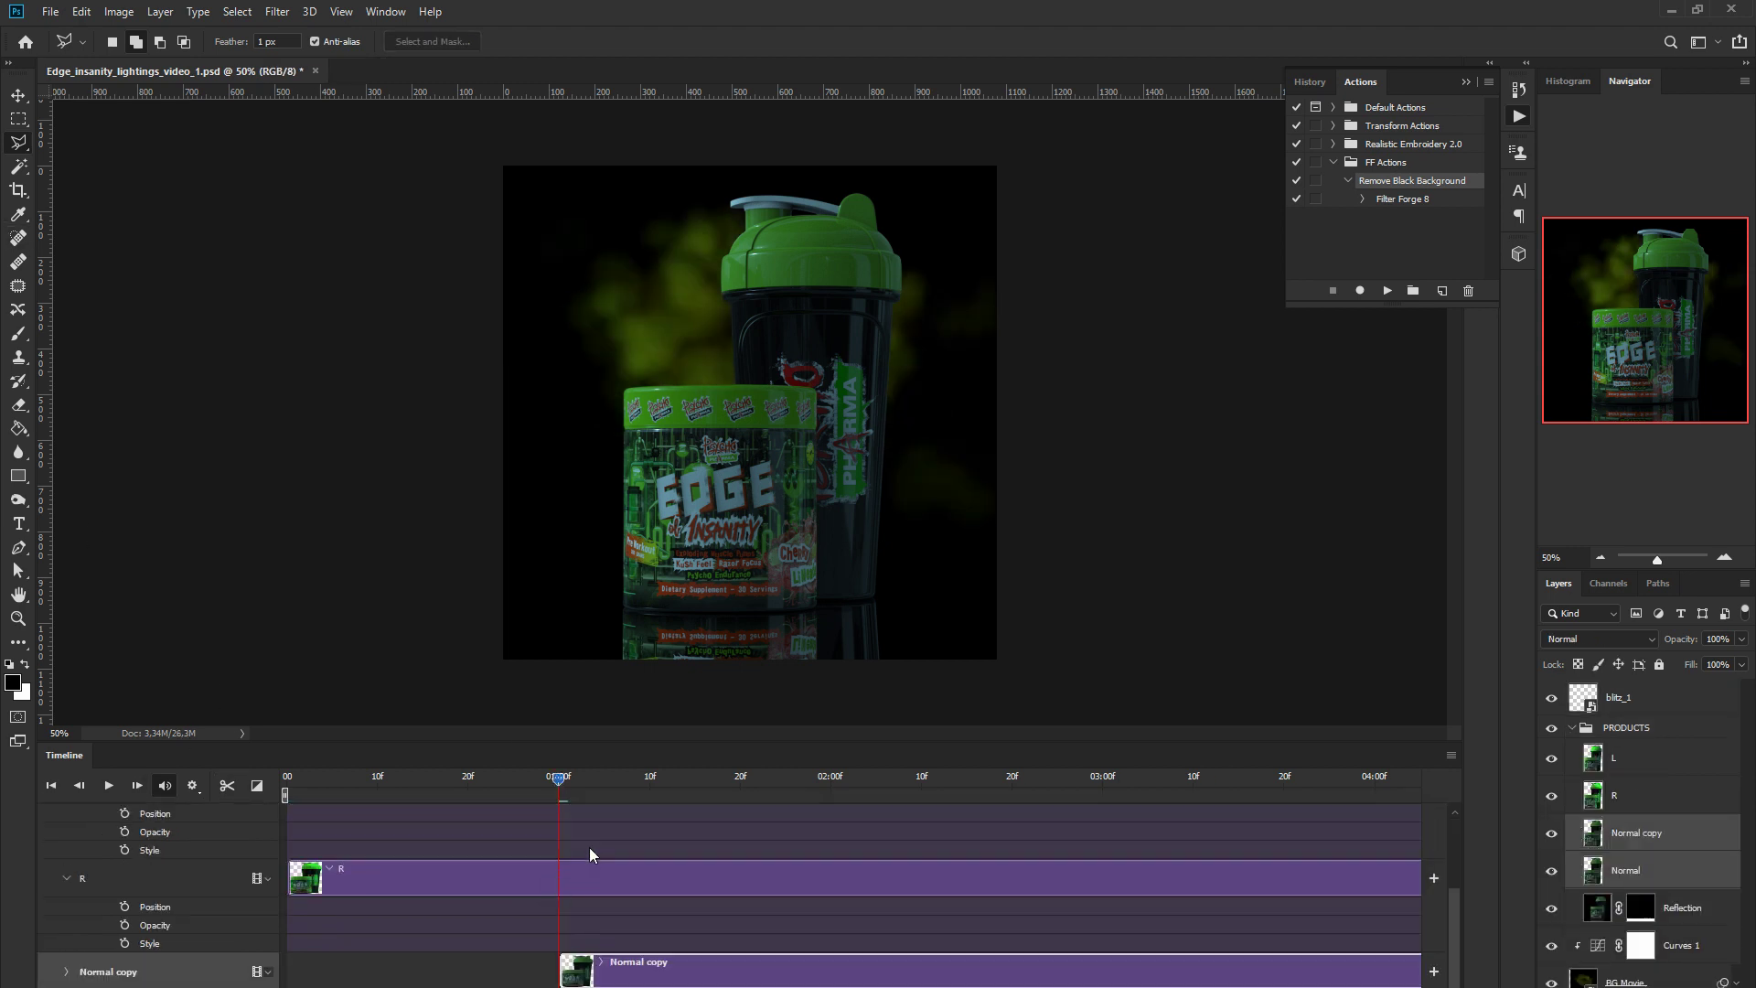
scroll(589, 847, "down", 2)
scroll(589, 847, "up", 2)
left_click_drag(1457, 924, 1452, 868)
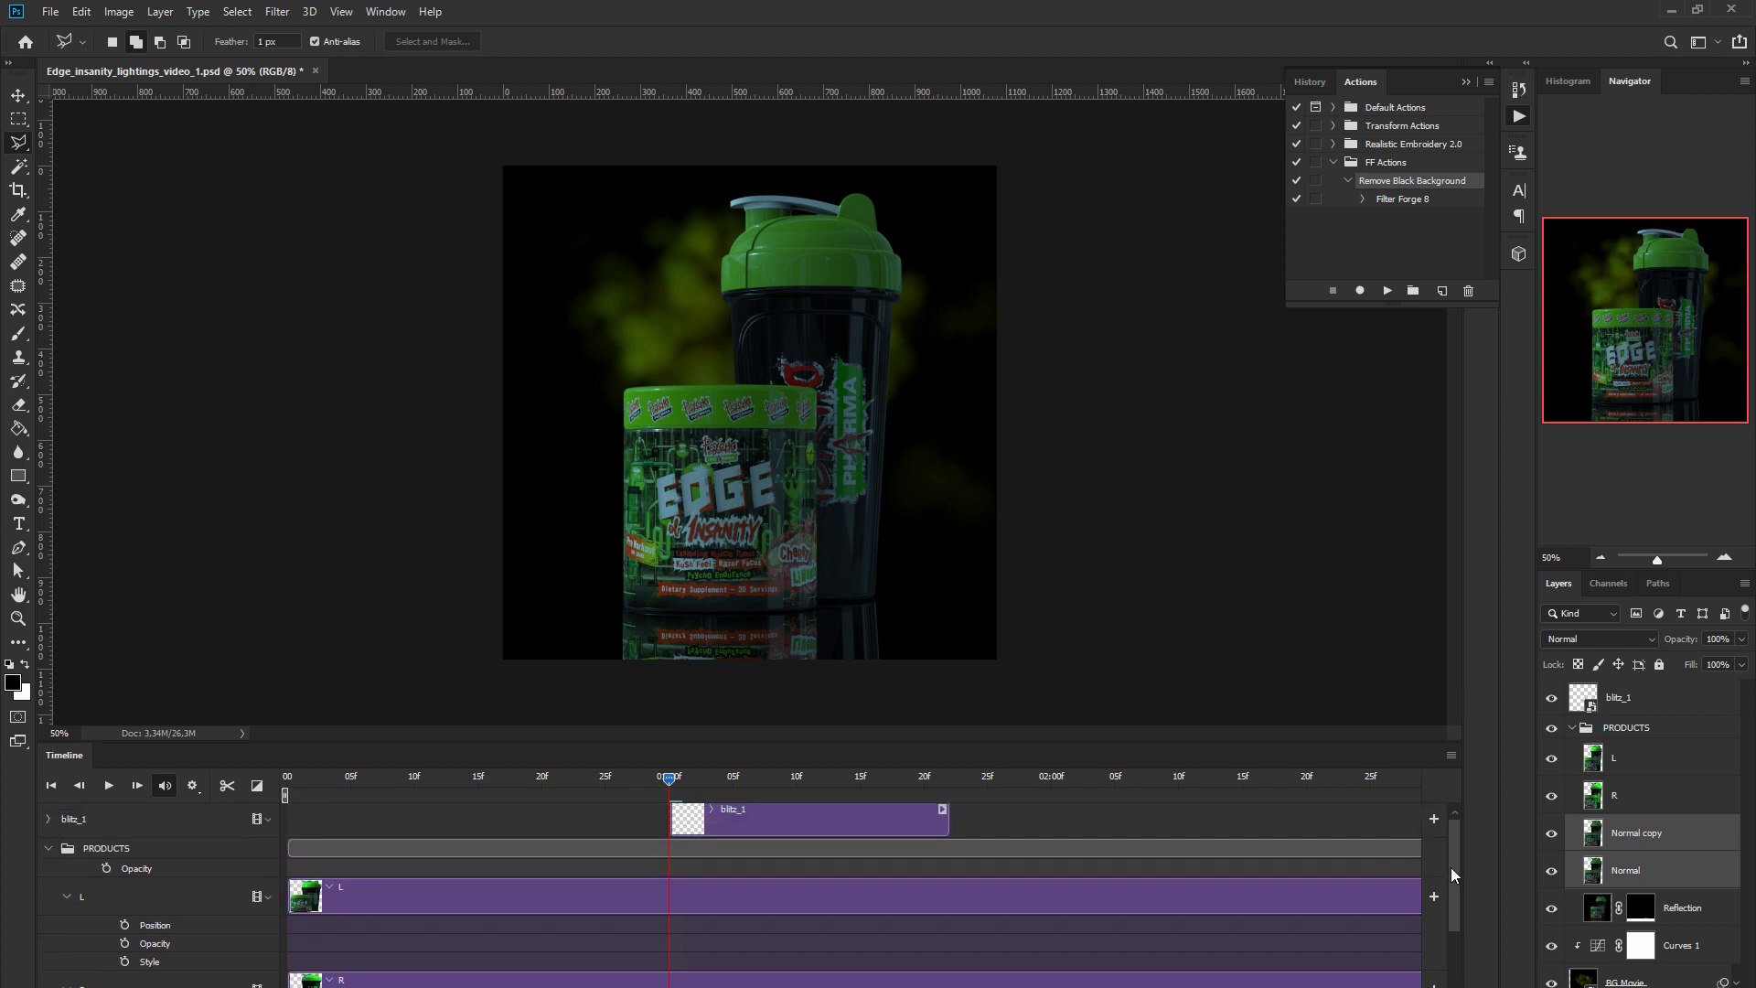
left_click(1600, 557)
scroll(289, 847, "down", 1)
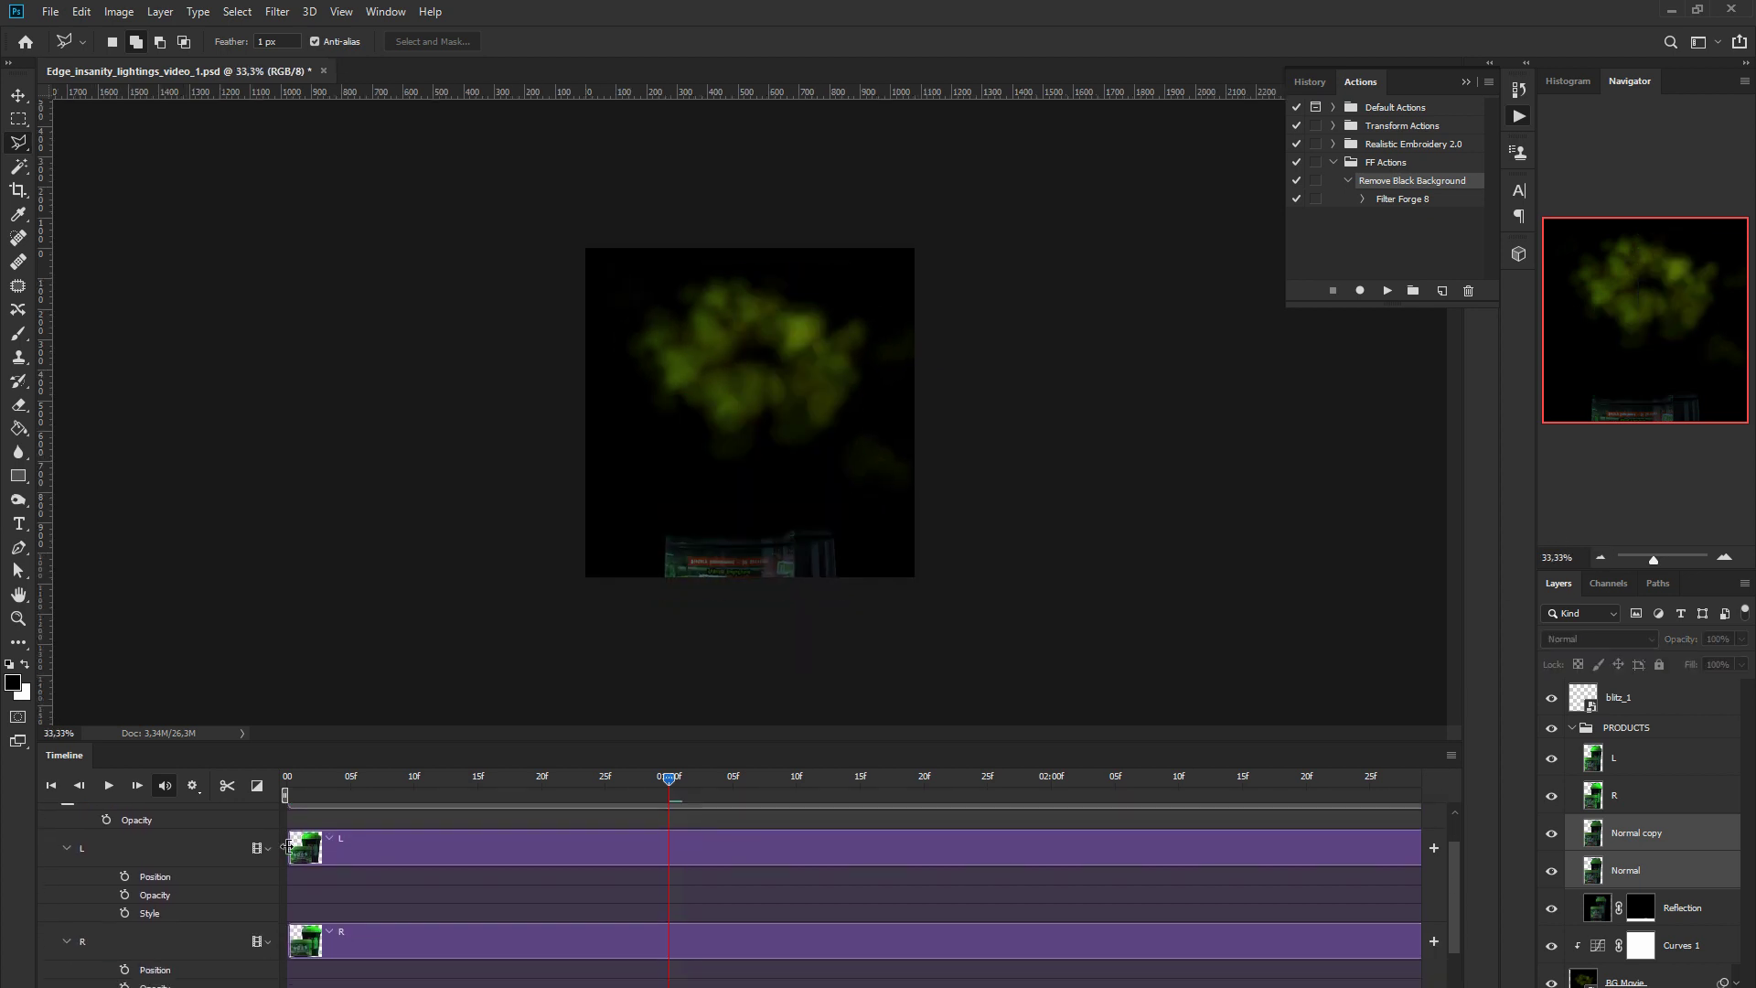
Move the L clip to start around one second and preview the timing
left_click_drag(289, 847, 702, 948)
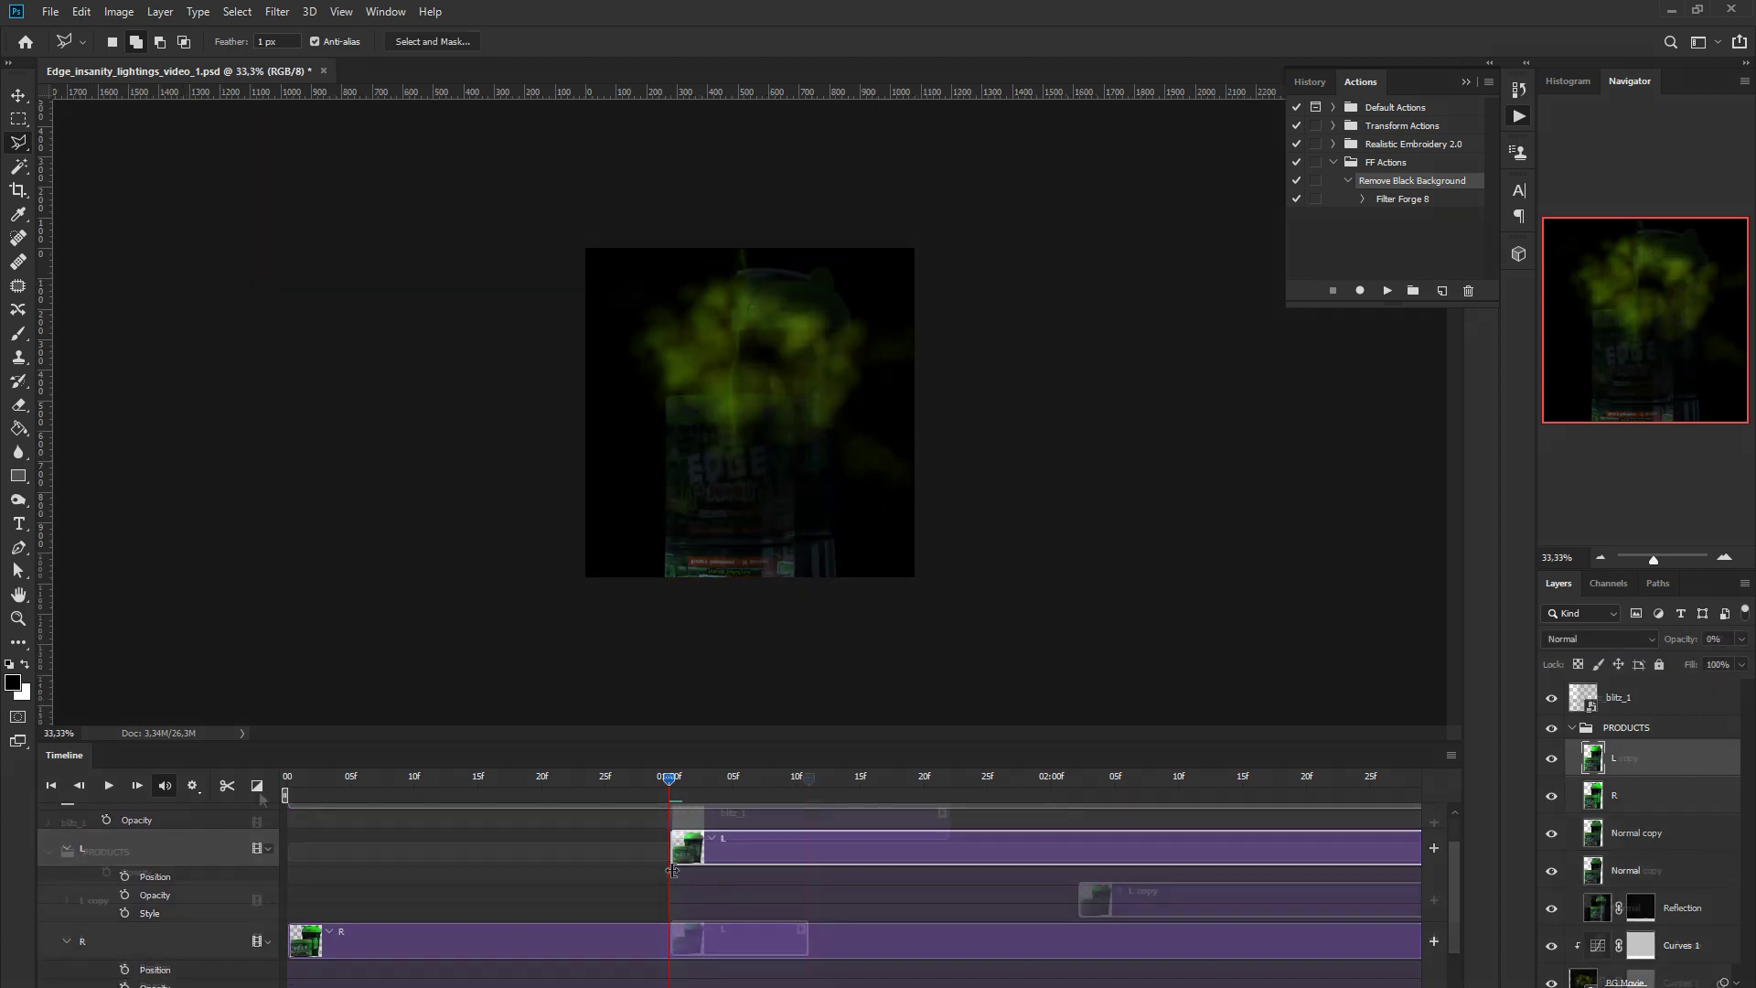
left_click(78, 786)
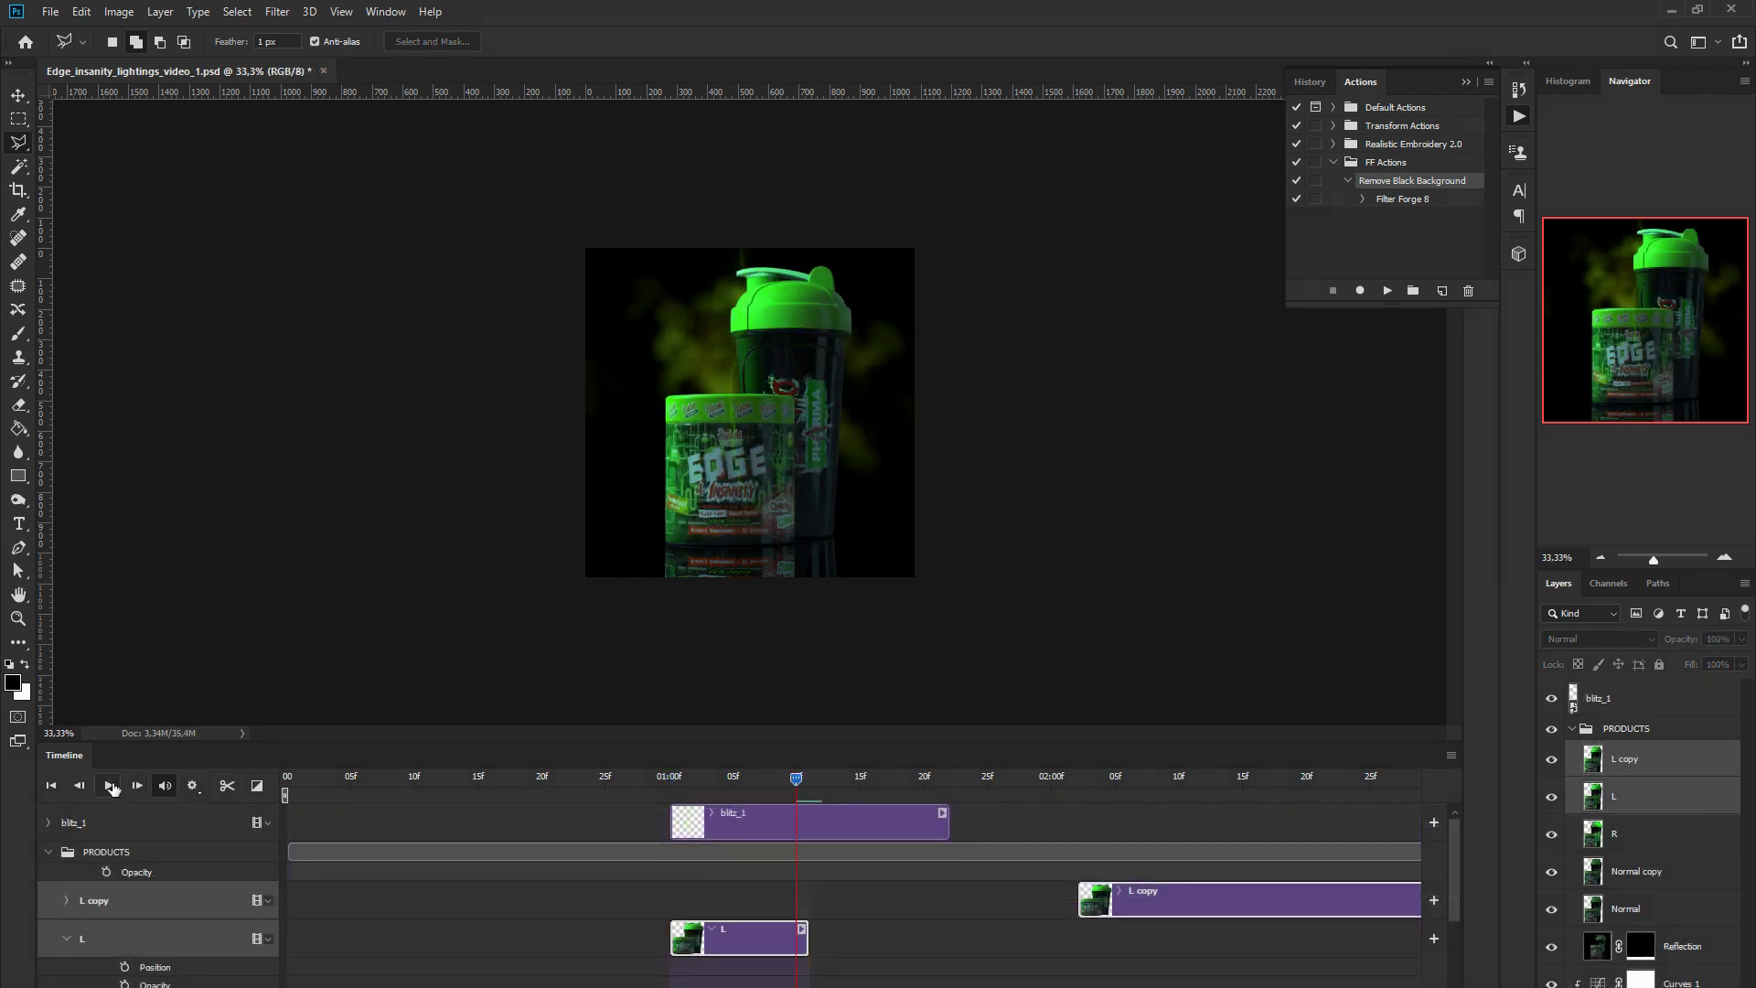
left_click(53, 785)
left_click(110, 786)
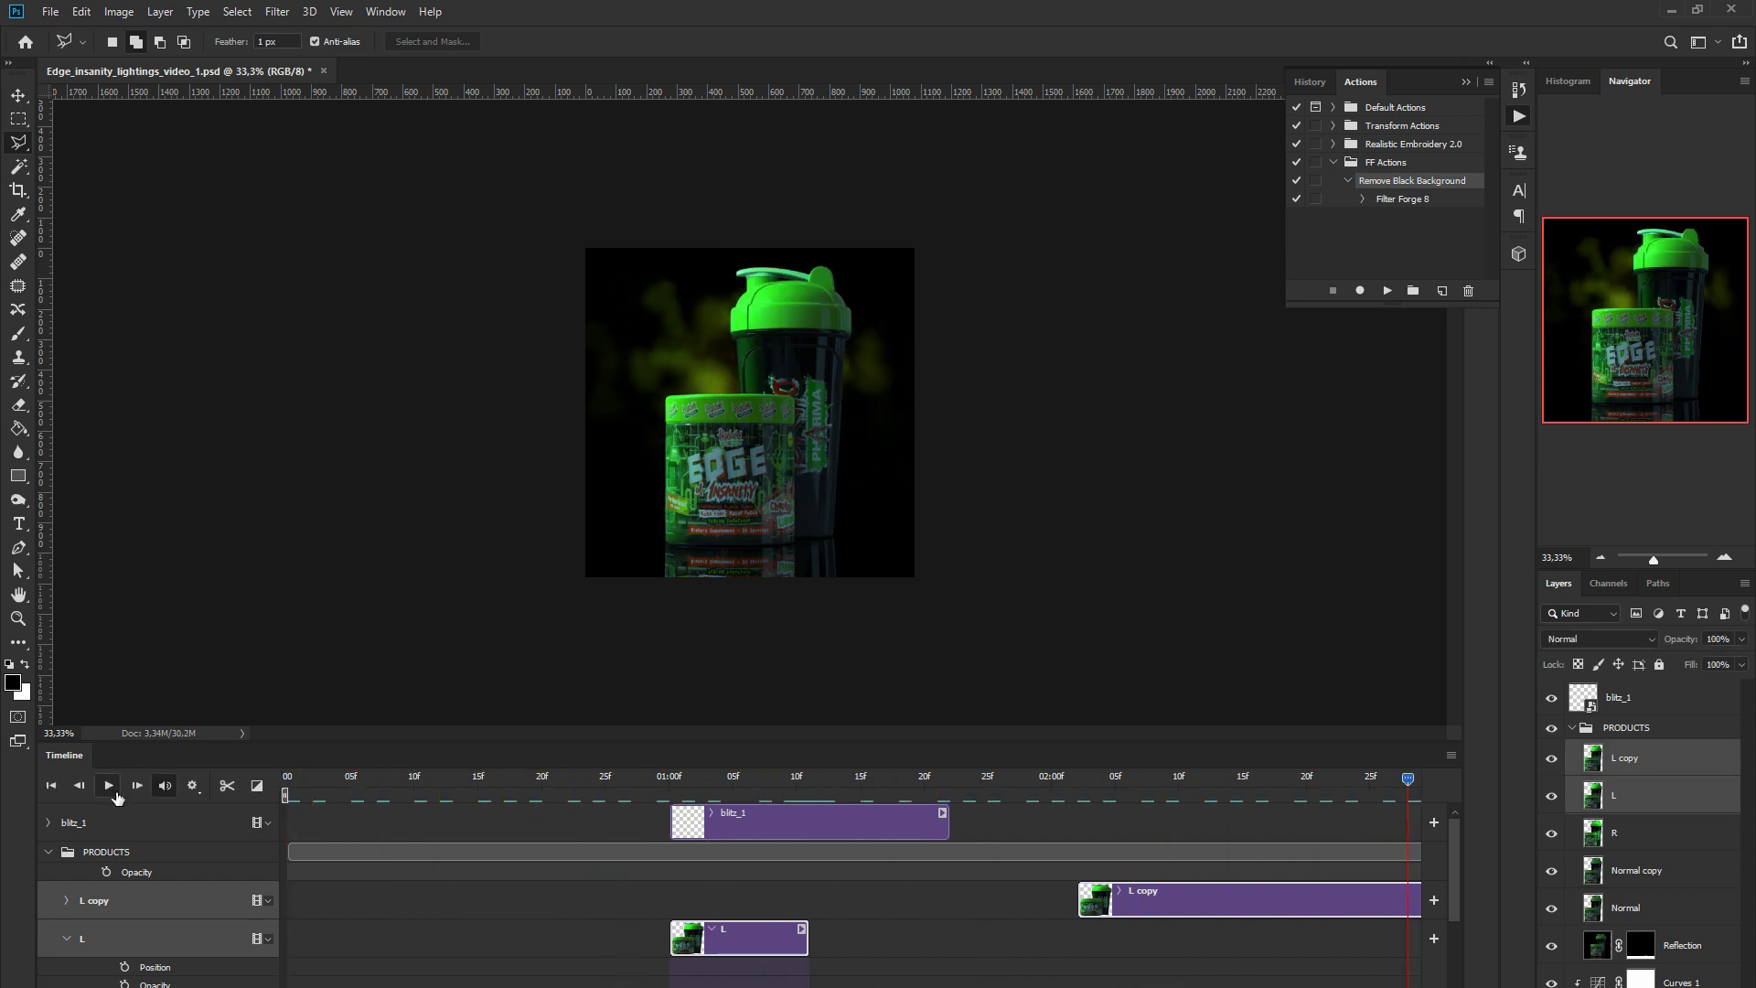
left_click(53, 787)
left_click(110, 787)
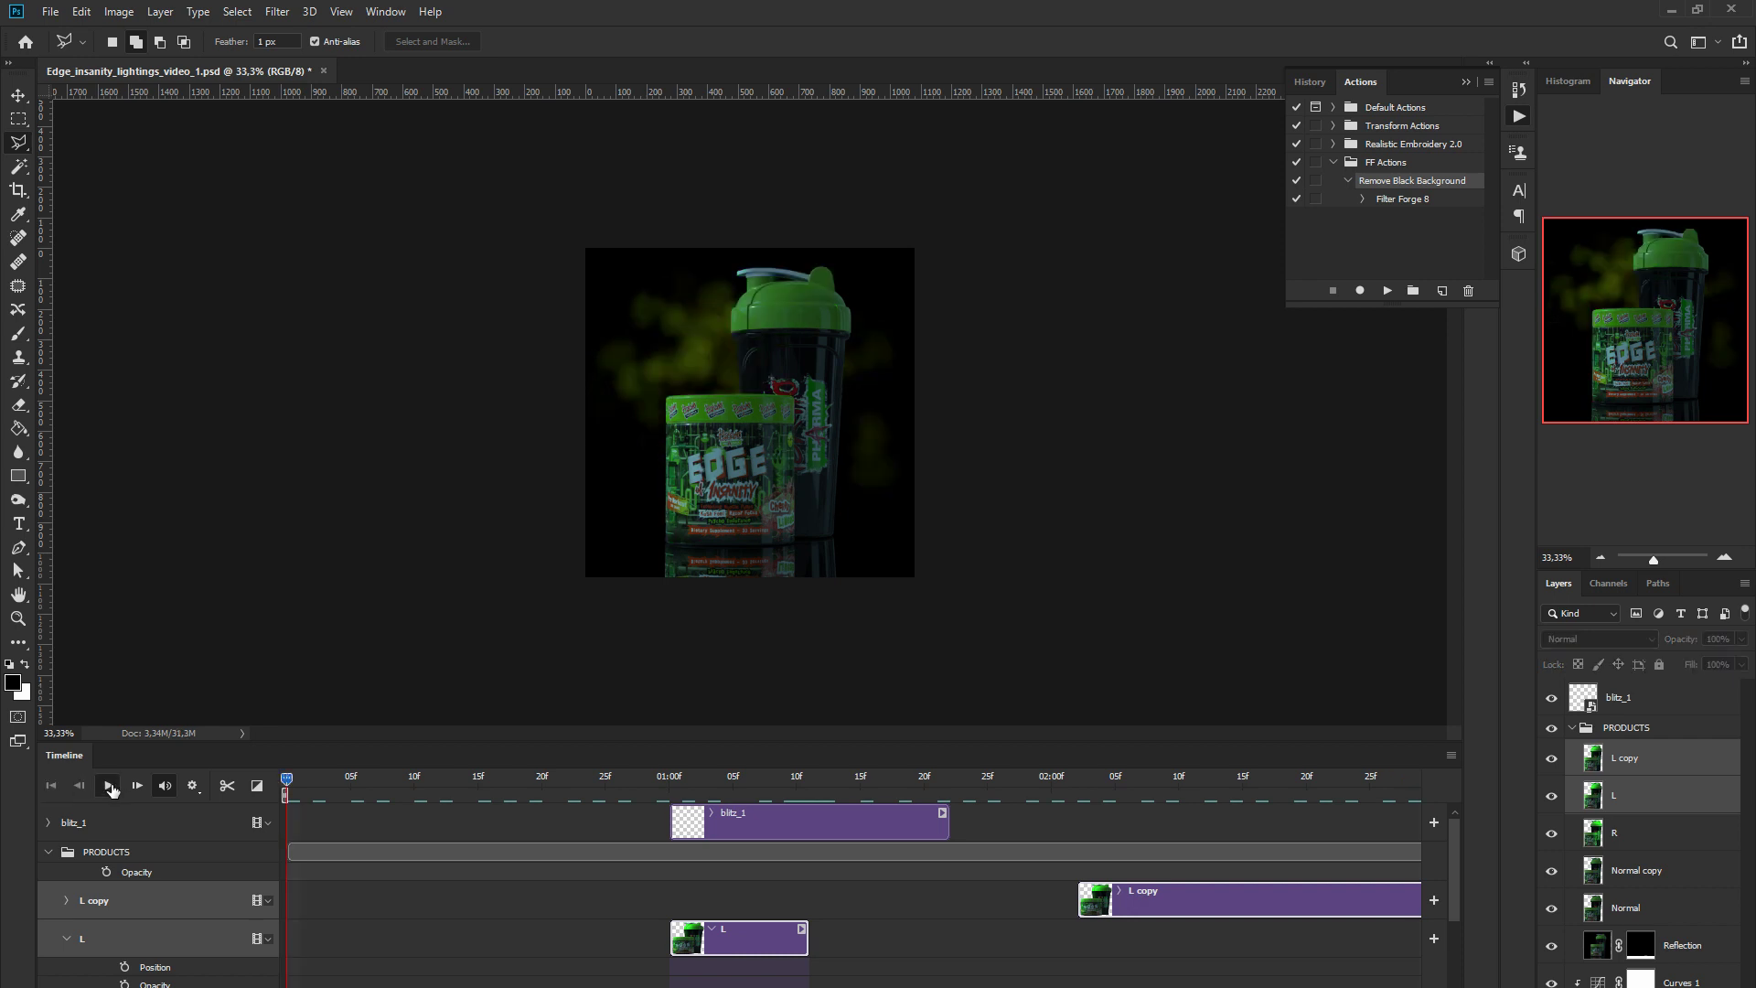
left_click(110, 786)
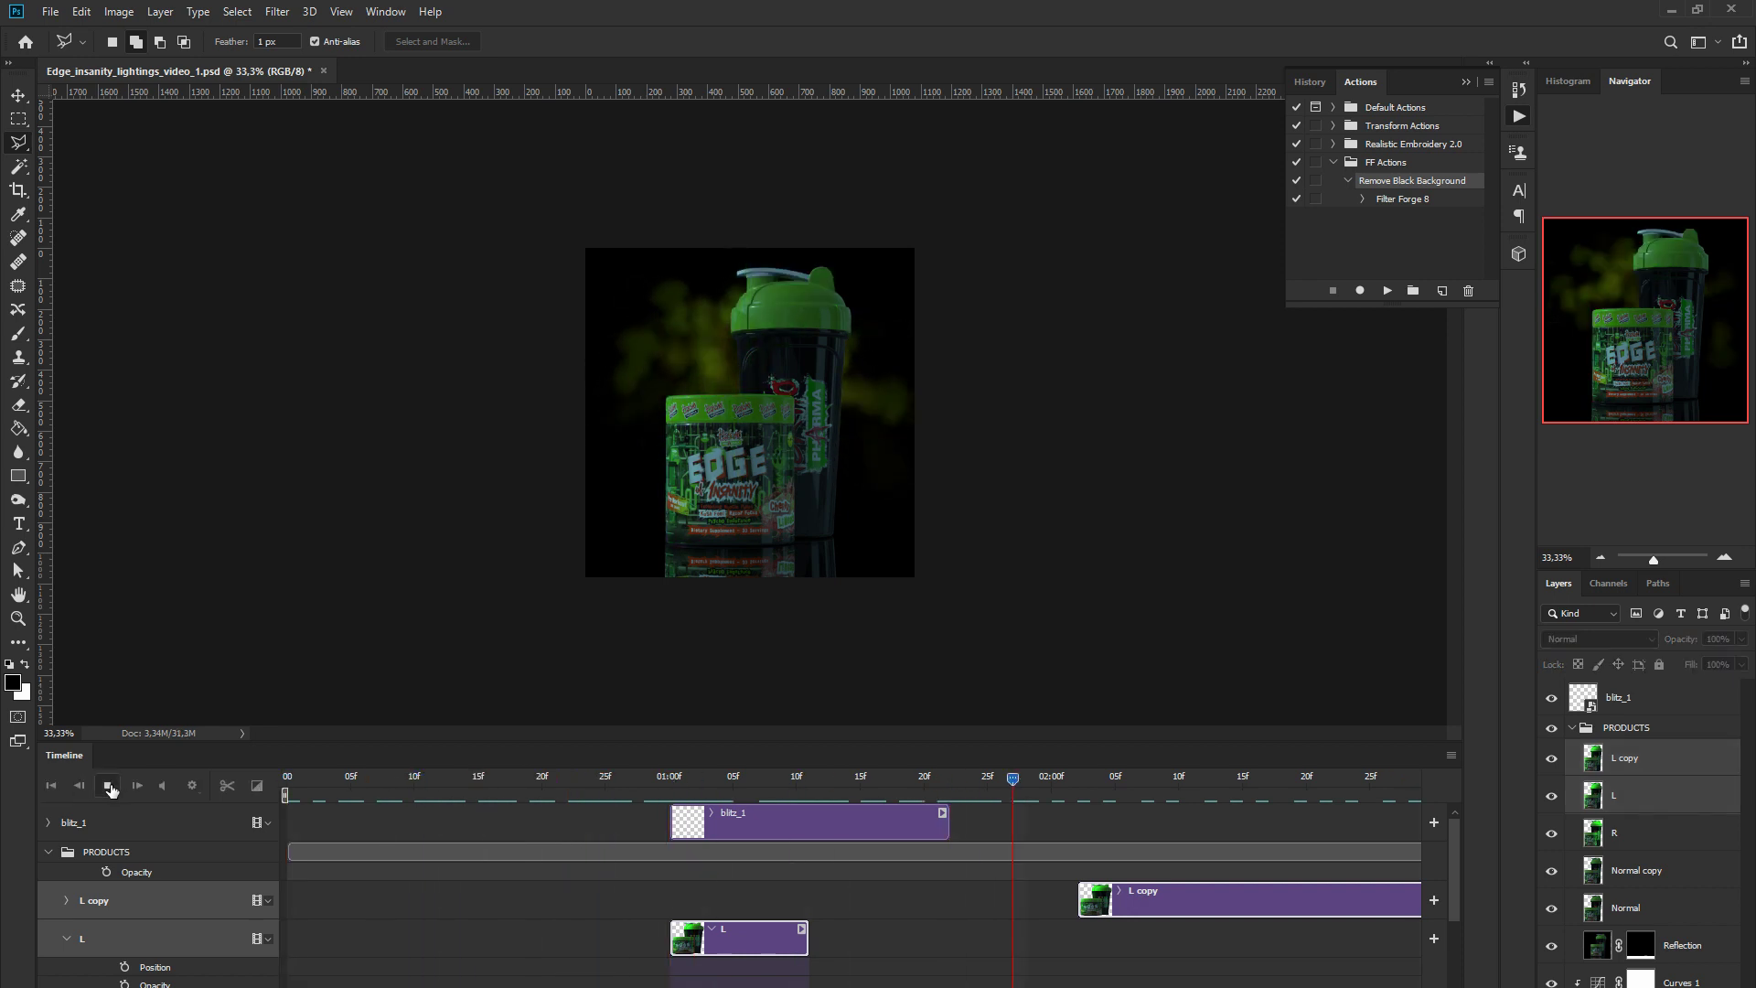
left_click(110, 786)
Undo the last change and scrub from the one-second mark to find the flash frame
key("ctrl+z")
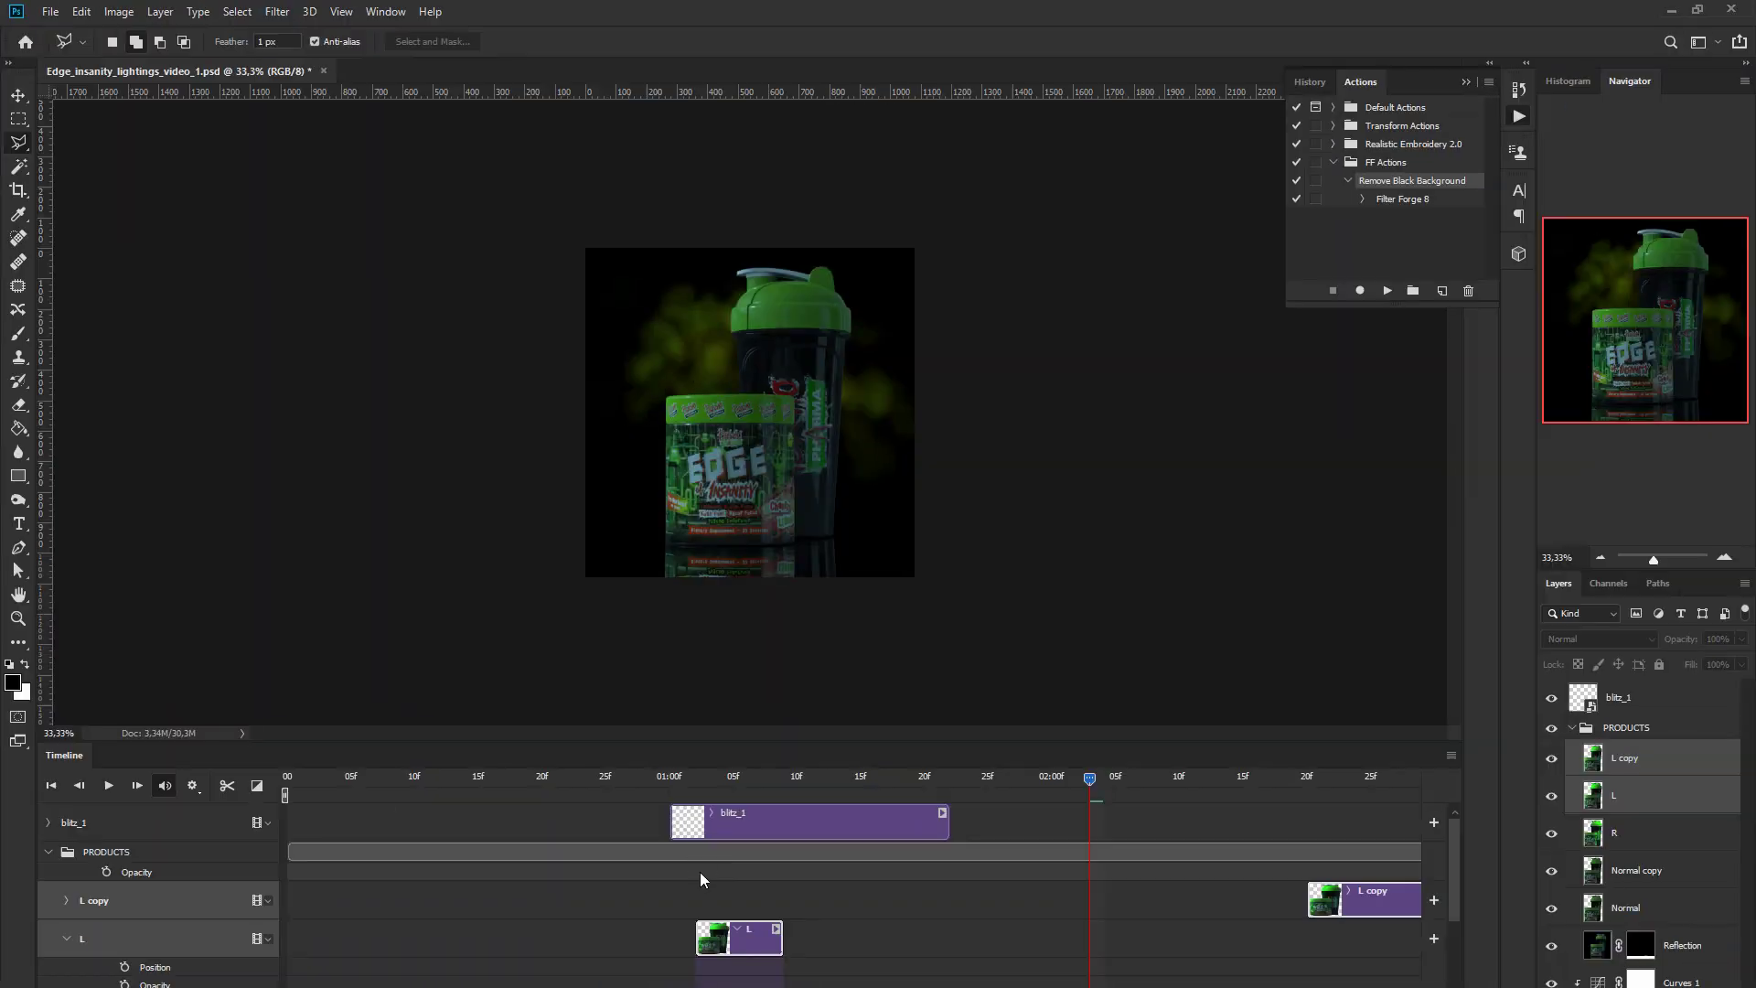
left_click(658, 785)
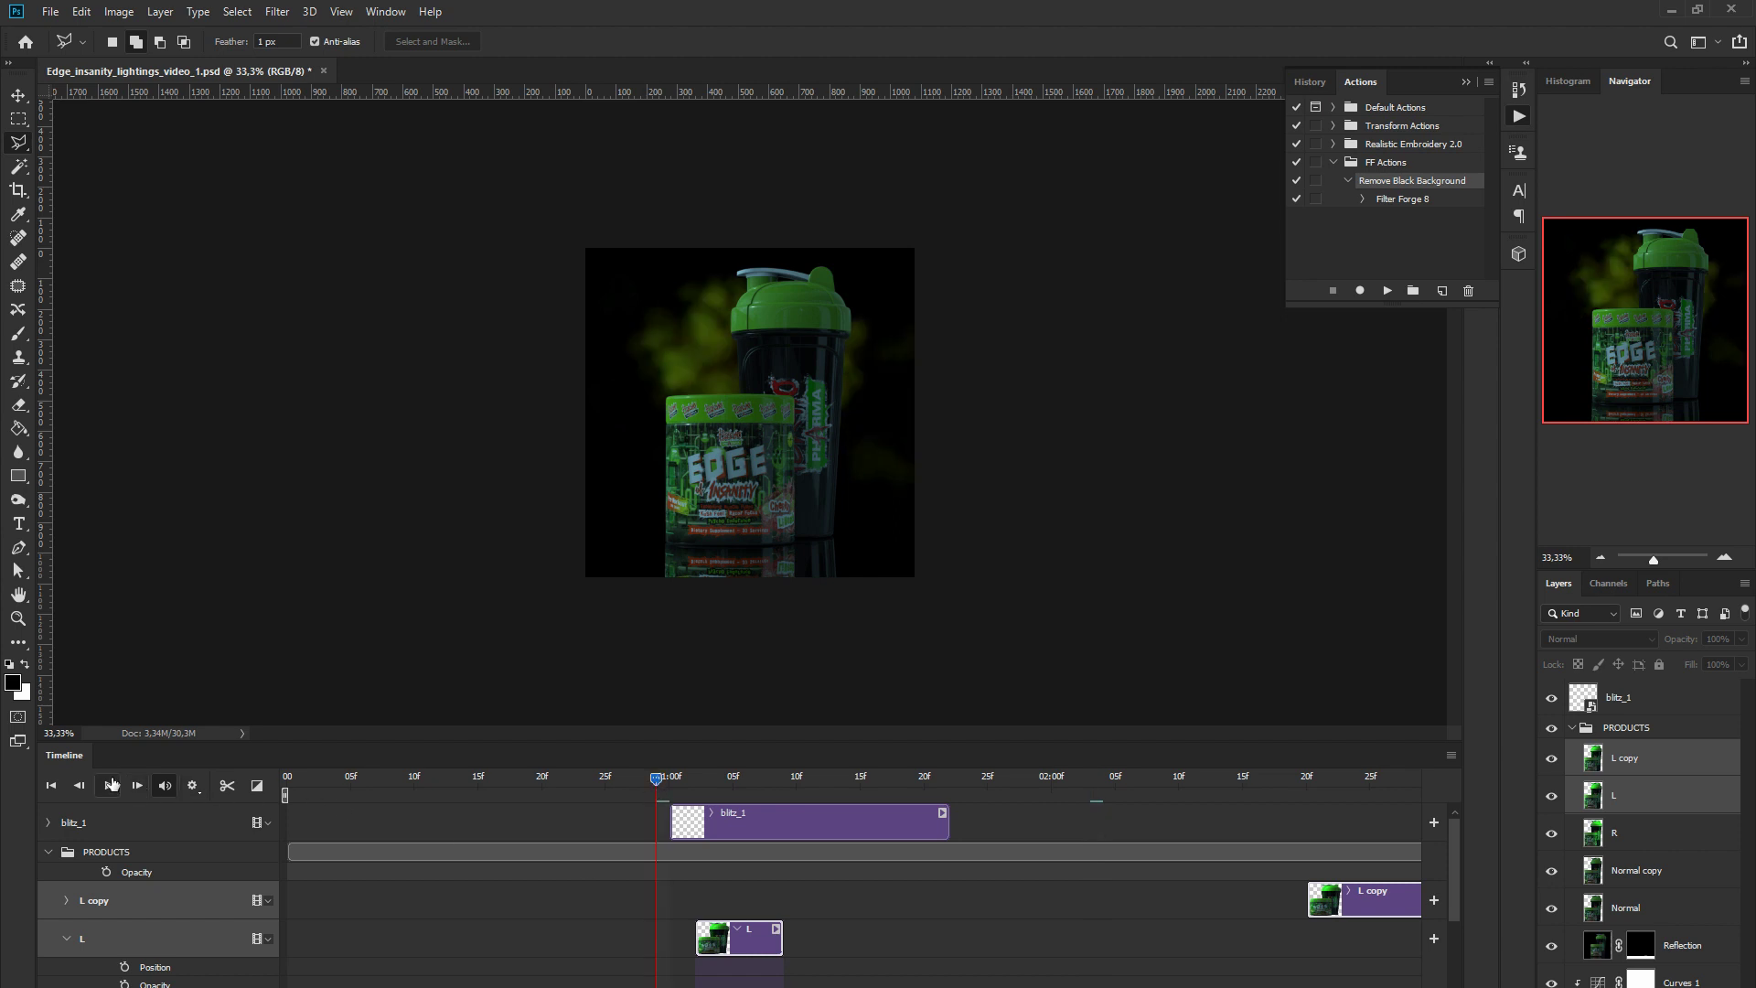
left_click_drag(661, 783, 696, 778)
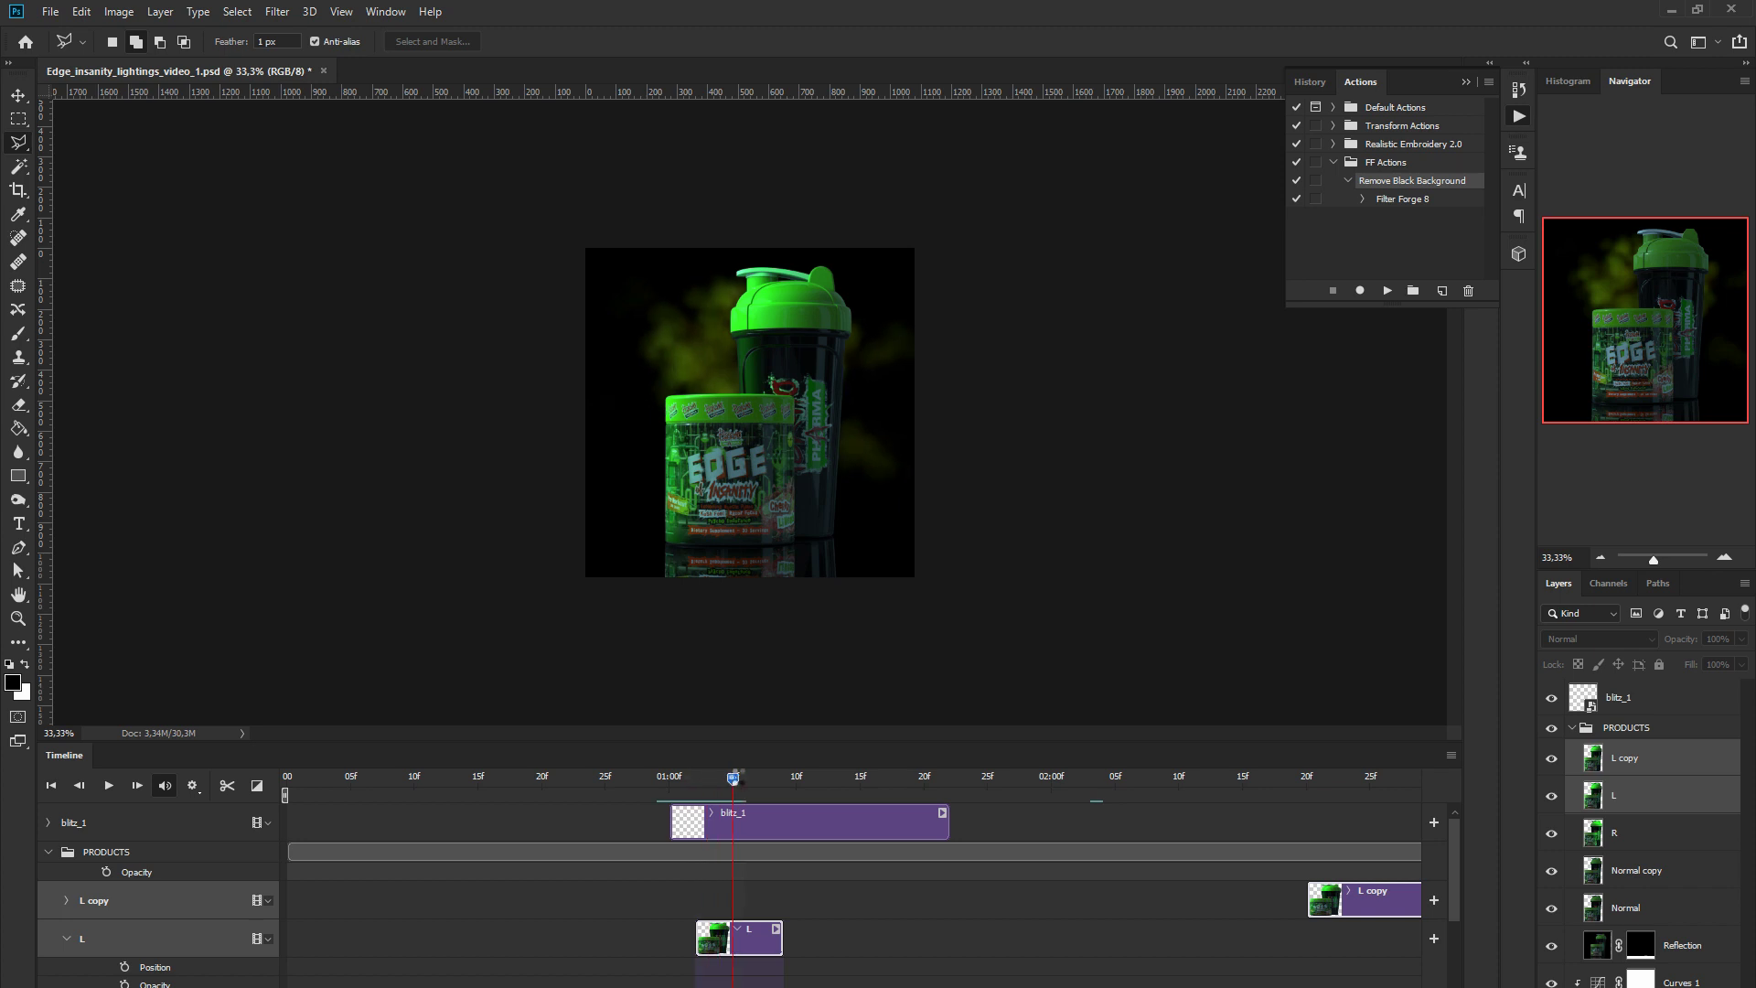
Slide the L clip a couple of frames later, to where the lightning bolt appears
left_click_drag(734, 779, 745, 777)
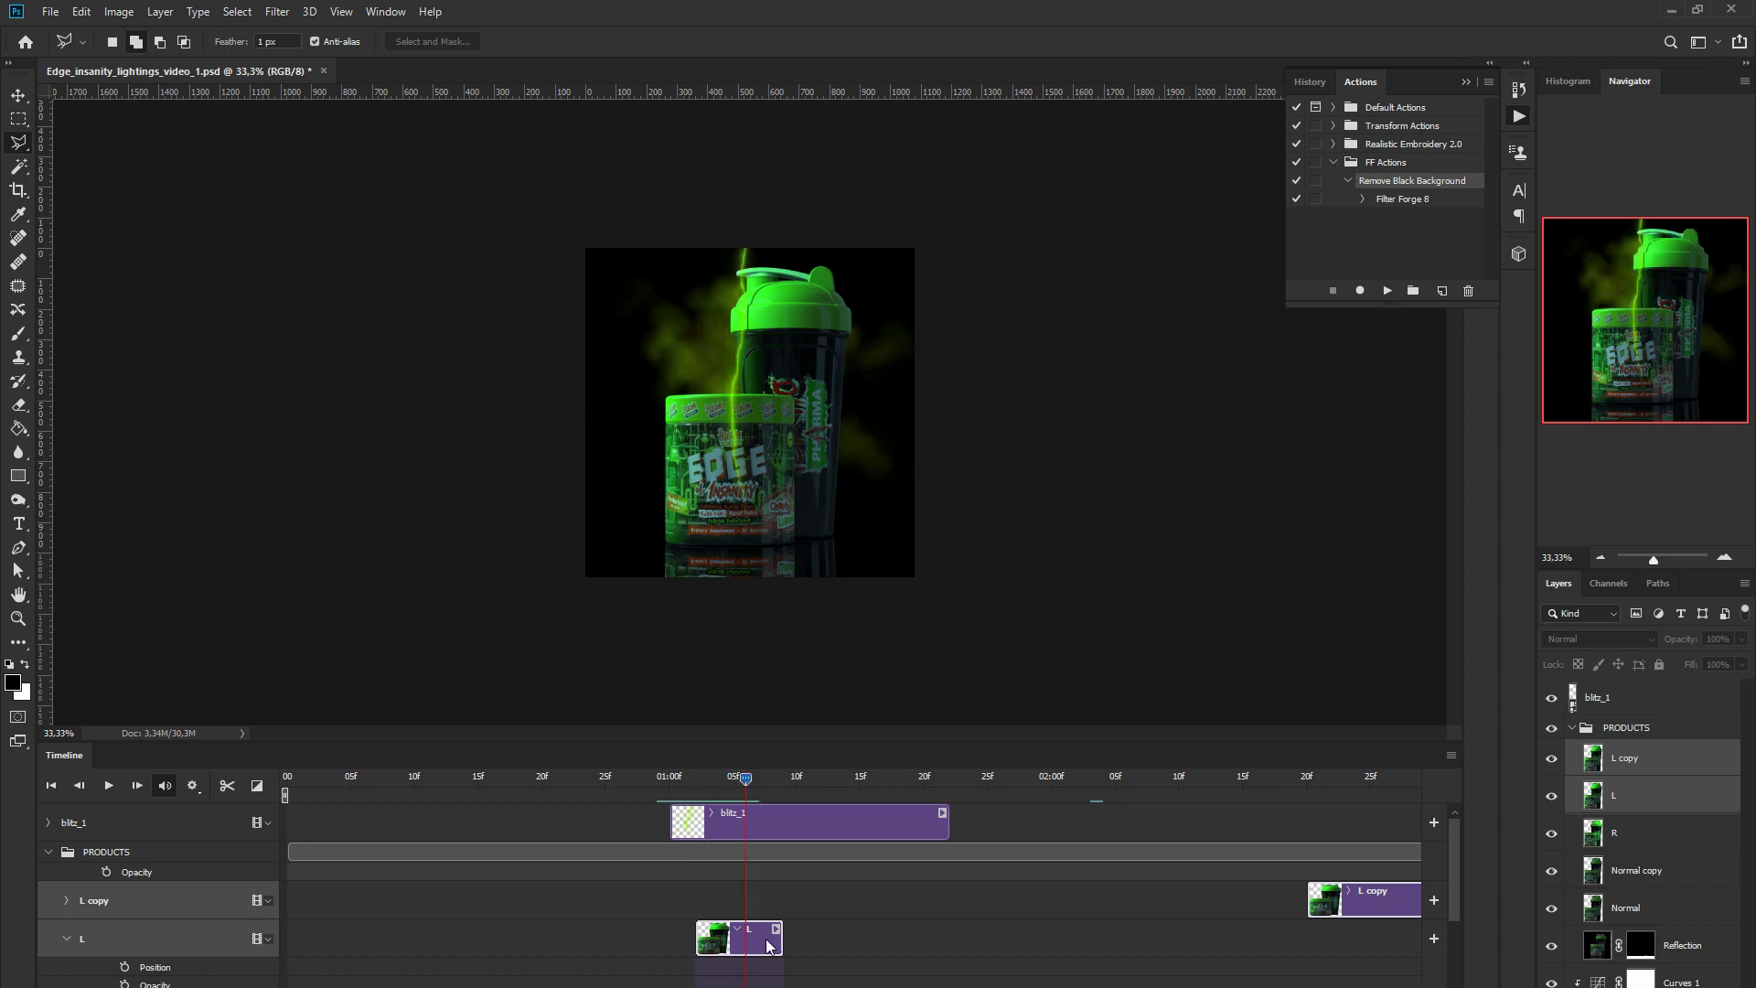
left_click_drag(769, 945, 822, 930)
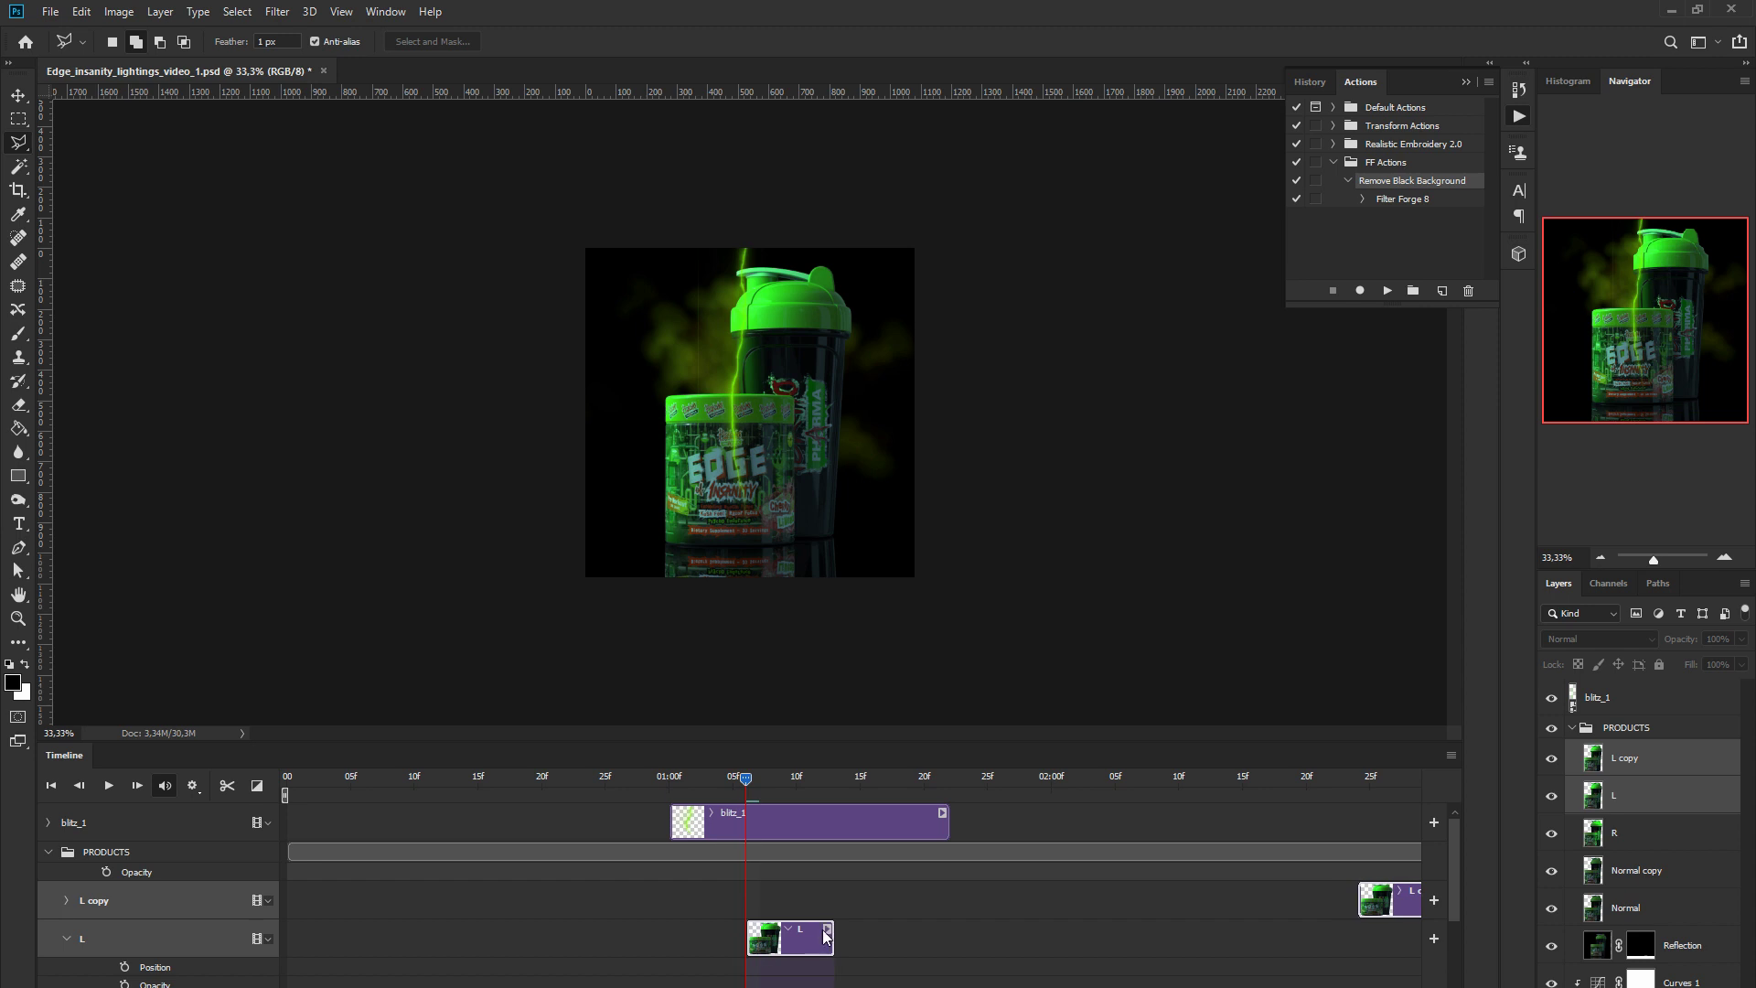
scroll(826, 922, "down", 2)
scroll(837, 935, "down", 2)
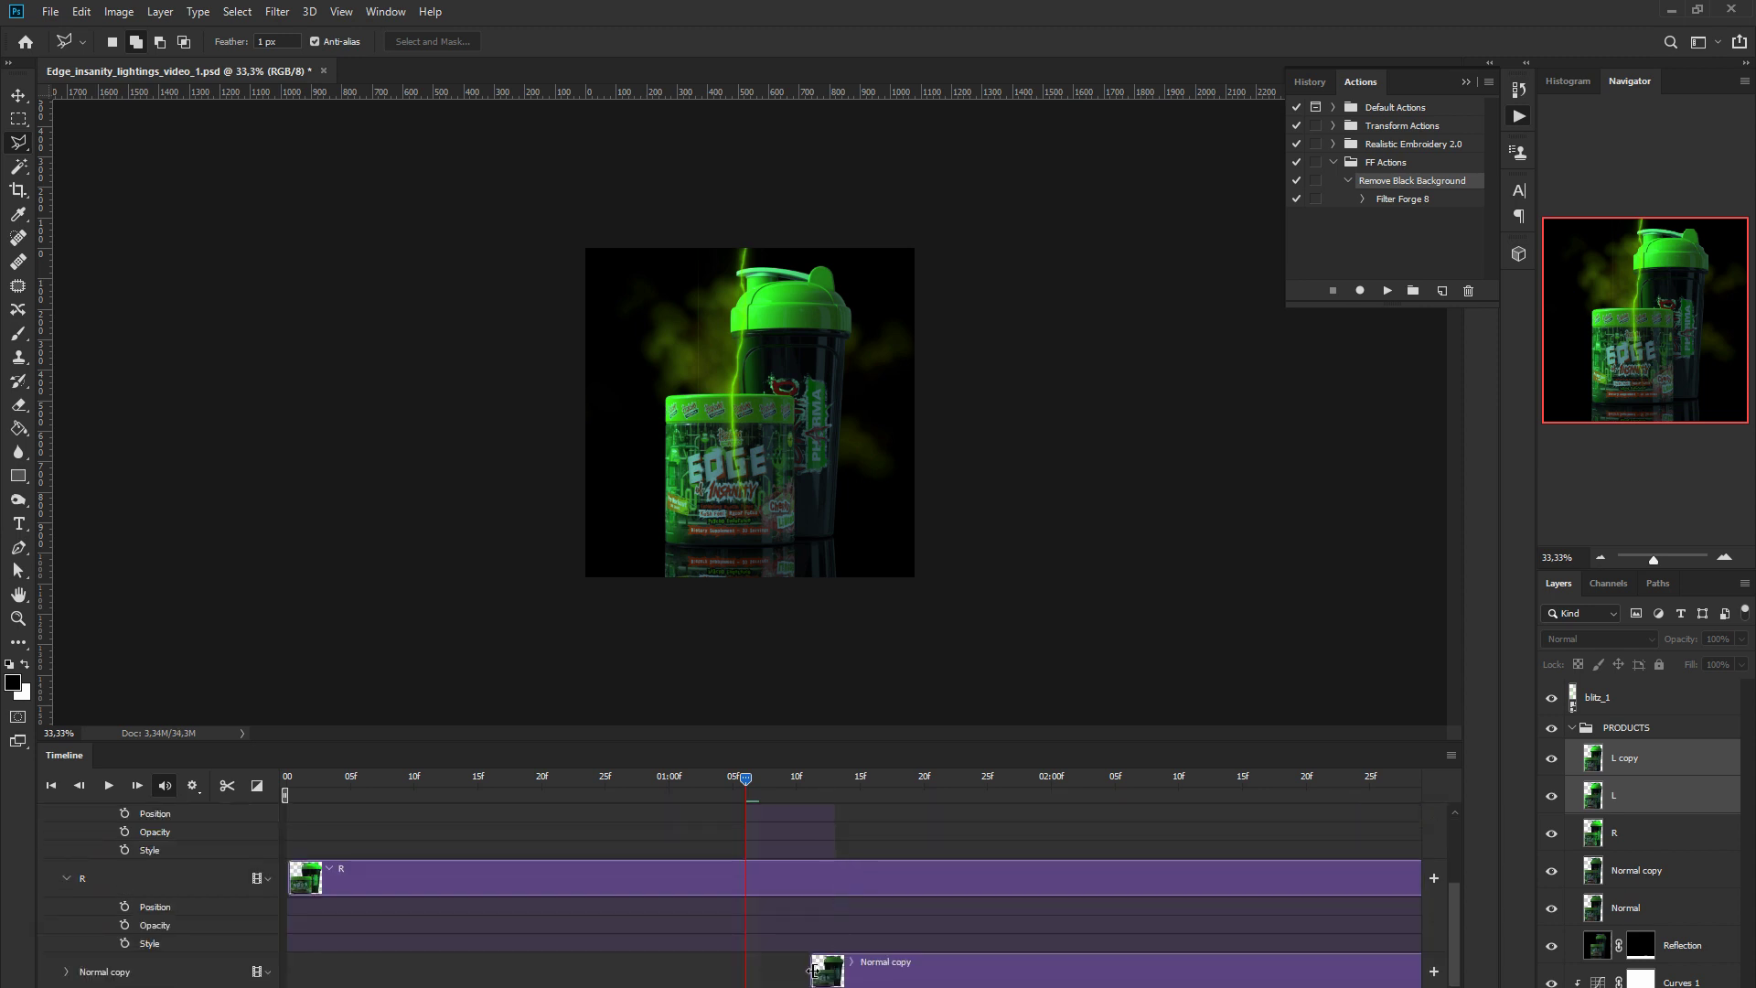
Make the Normal copy clip start at 01:06 and play back the flash timing
left_click_drag(813, 971, 750, 972)
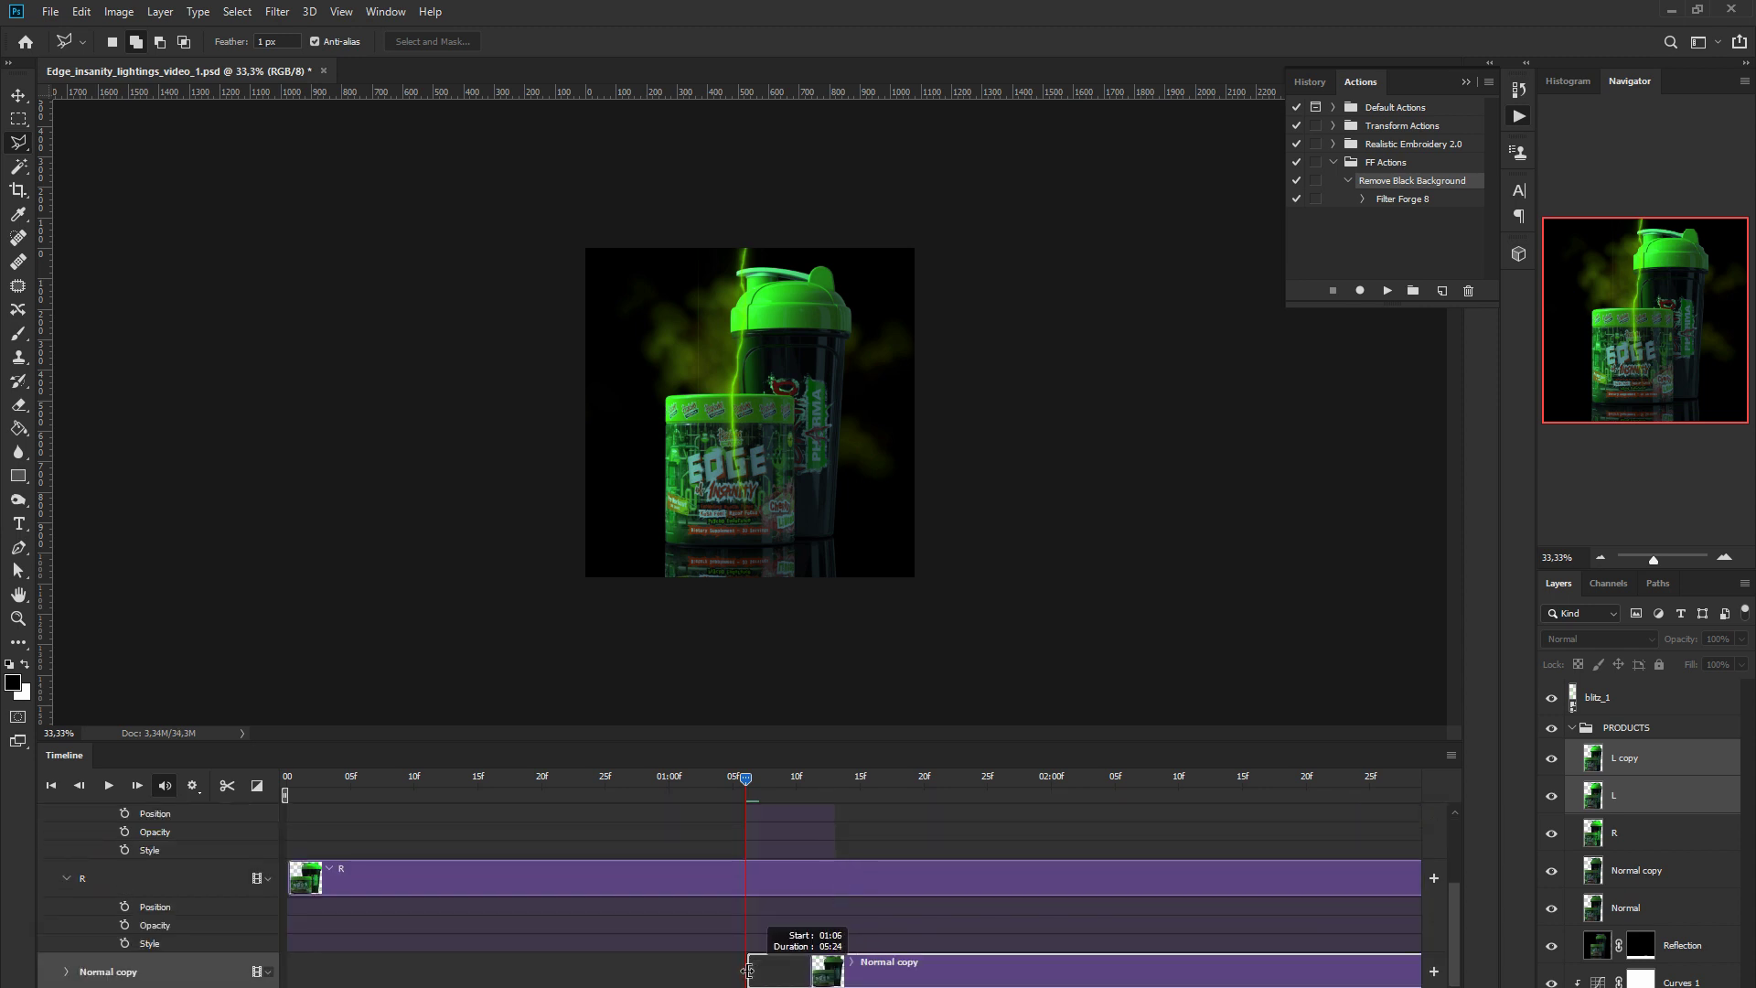
left_click_drag(743, 972, 745, 971)
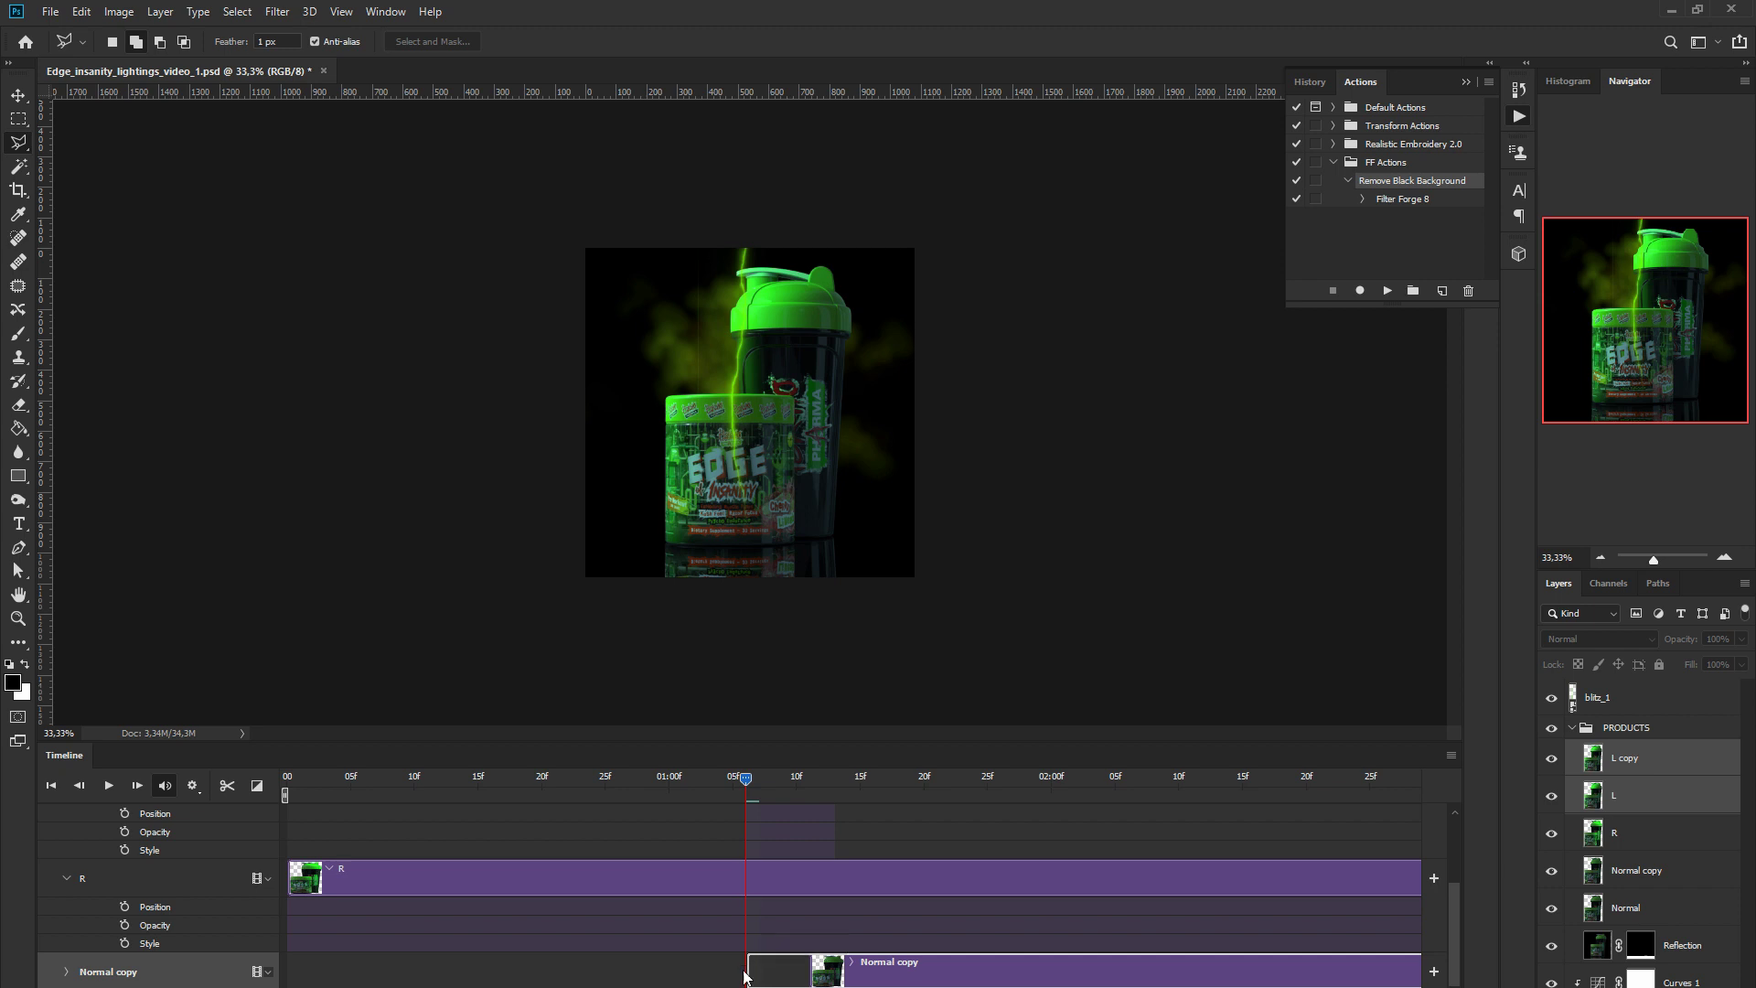
left_click(471, 776)
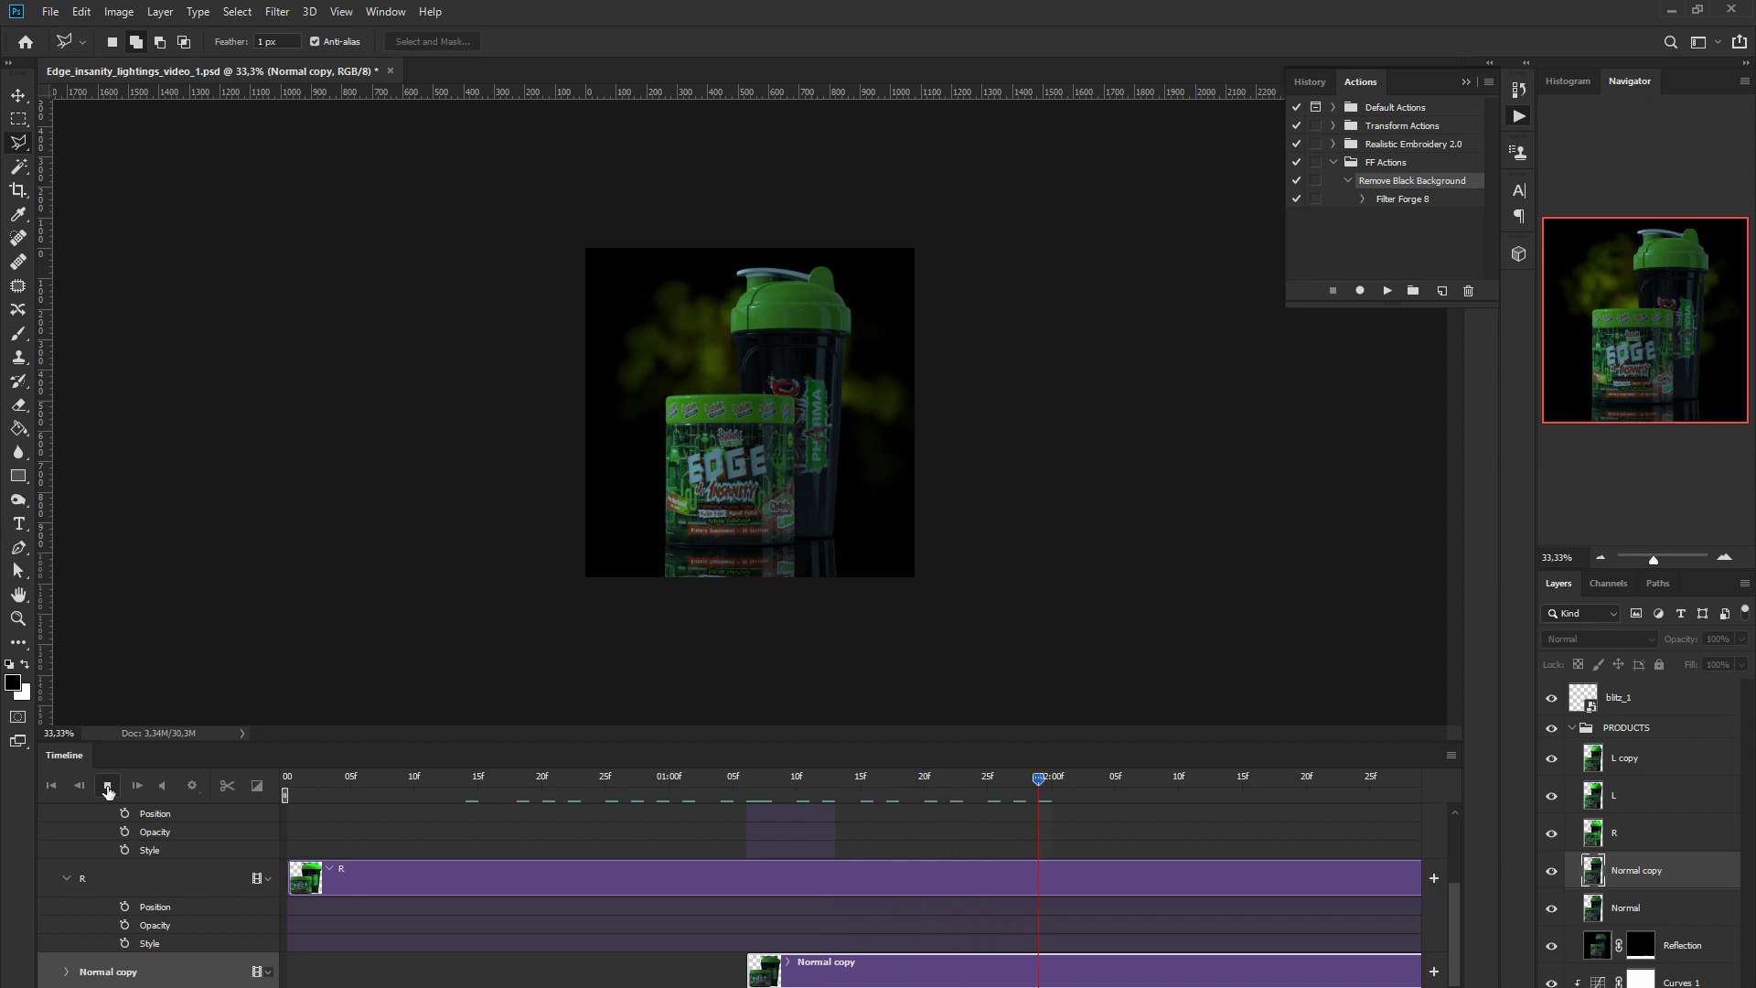
left_click(107, 786)
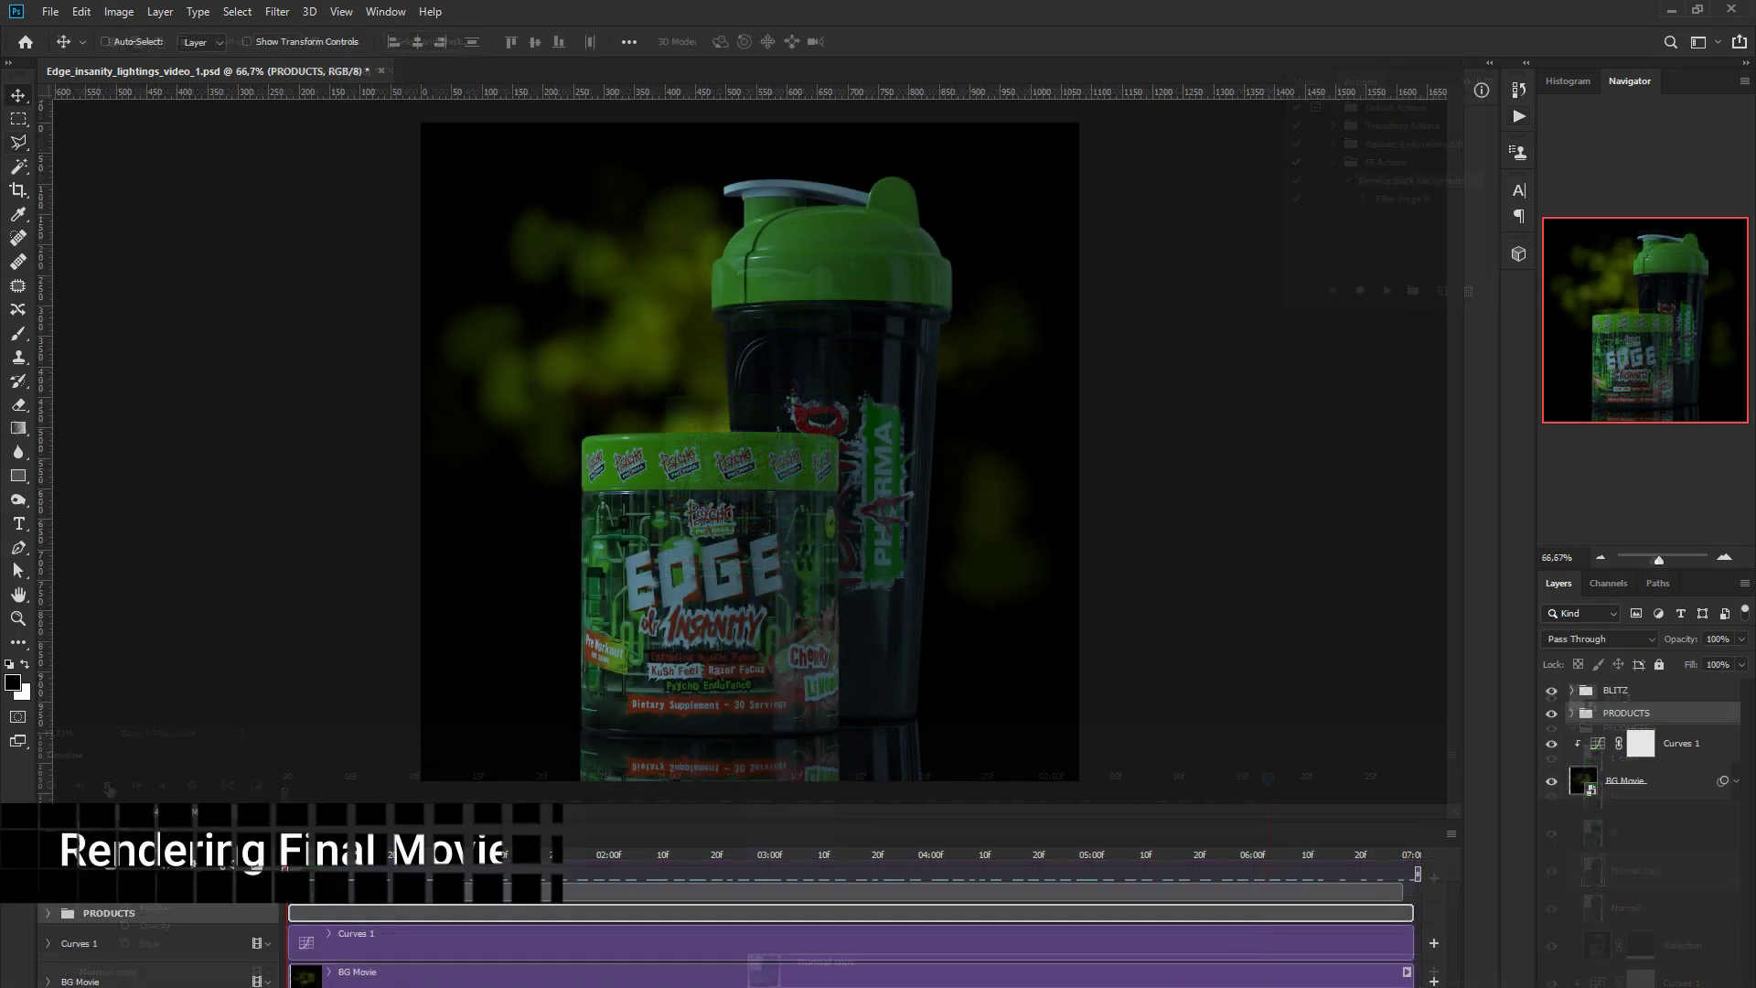